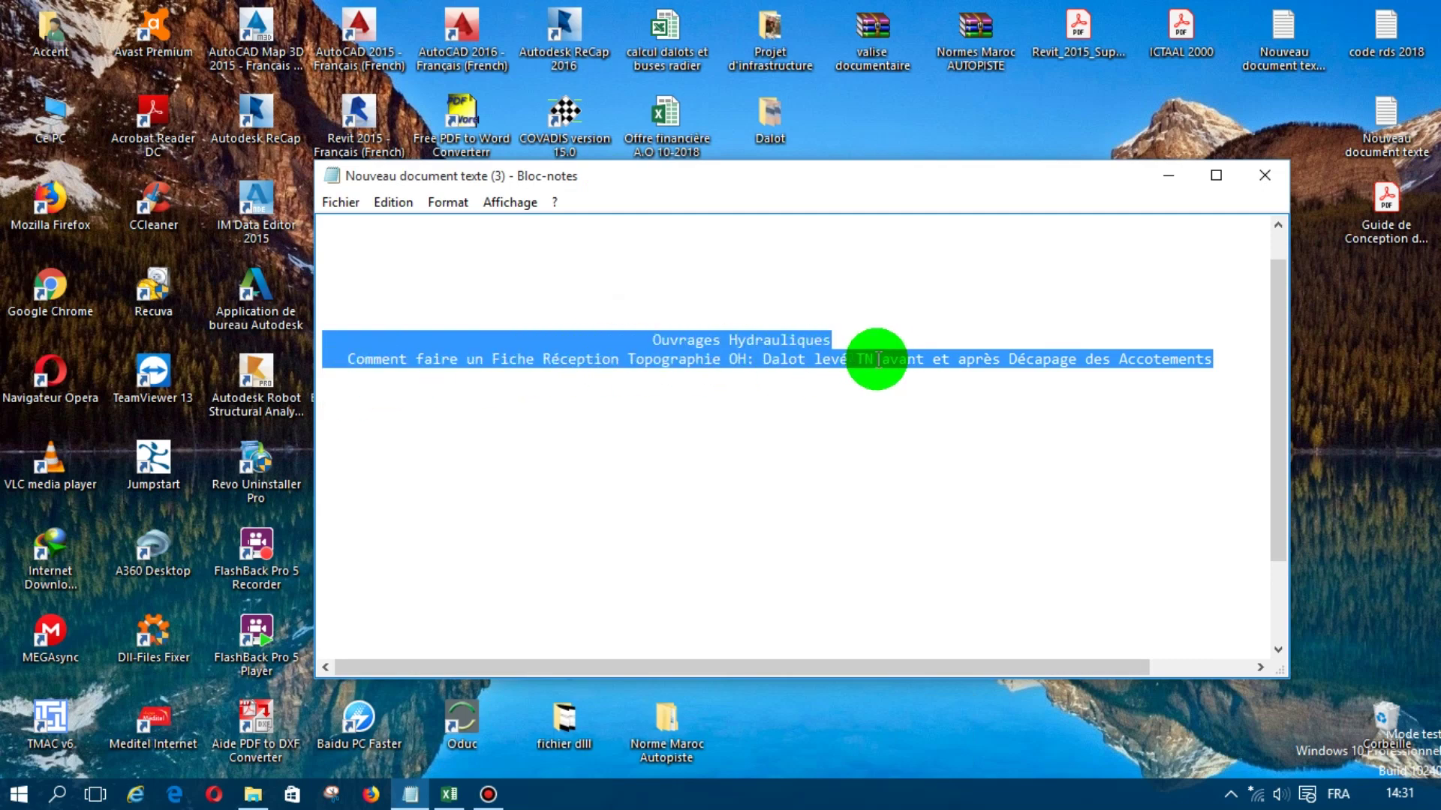
{"action": "left_click", "coordinate": [1063, 362]}
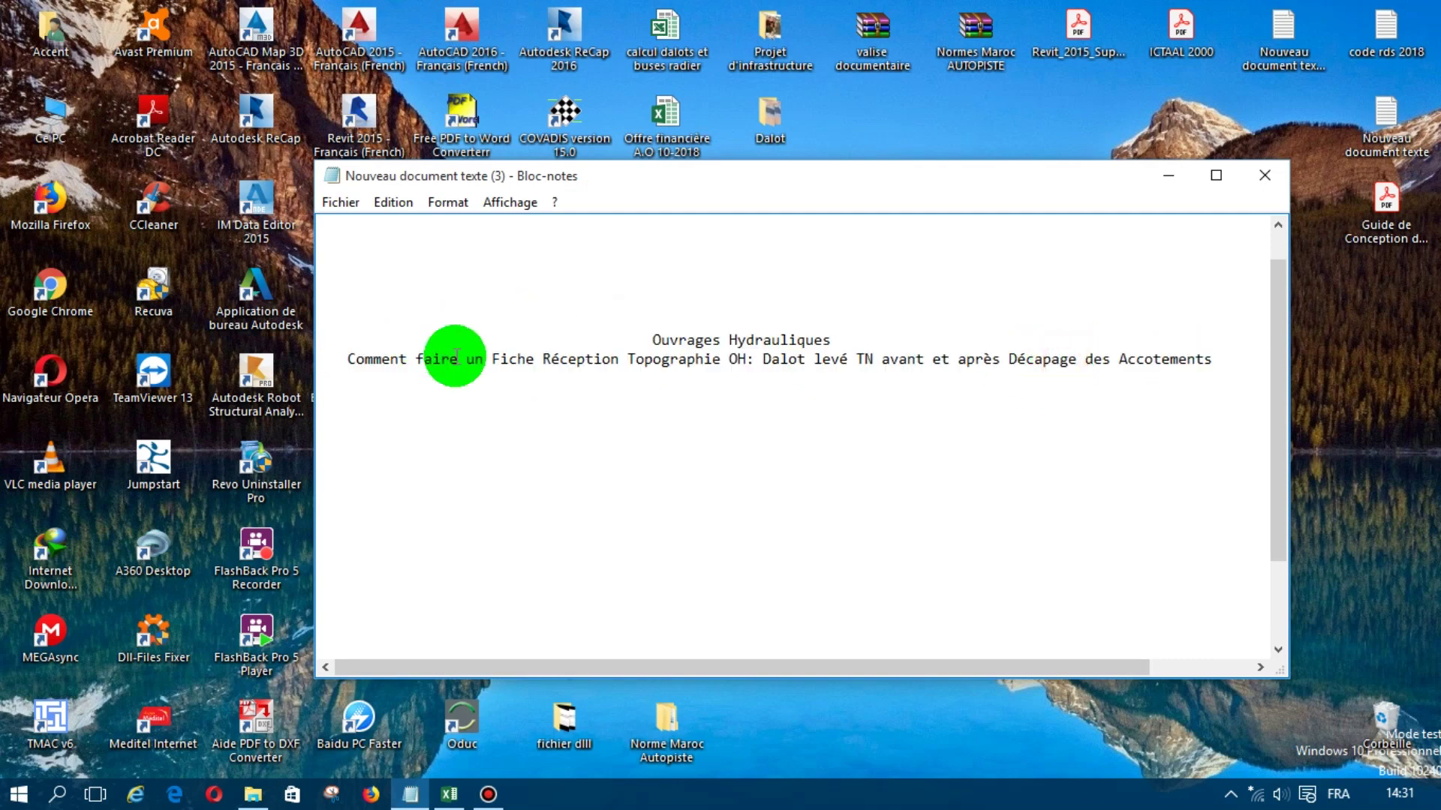
{"action": "double_click", "coordinate": [584, 365]}
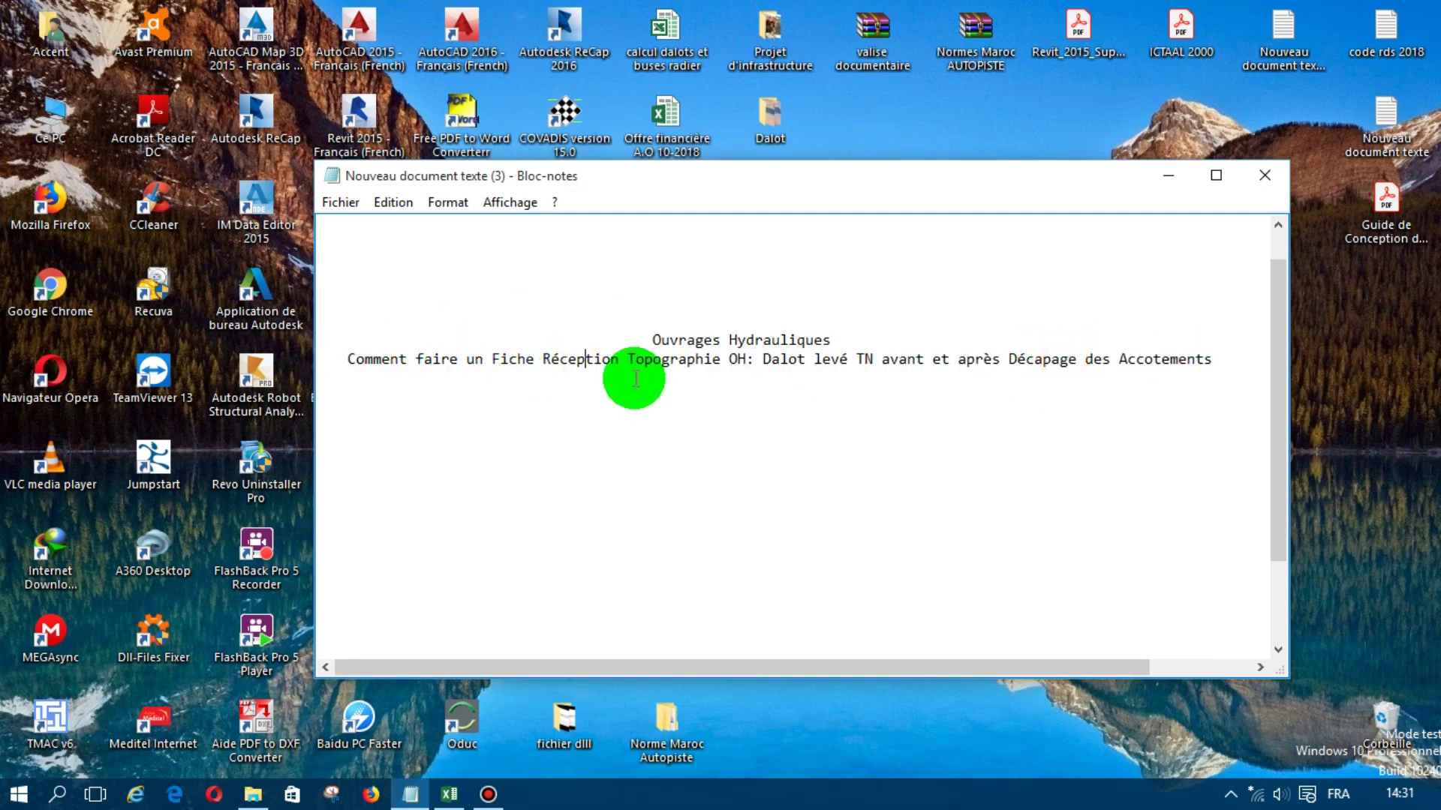
{"action": "left_click", "coordinate": [580, 386]}
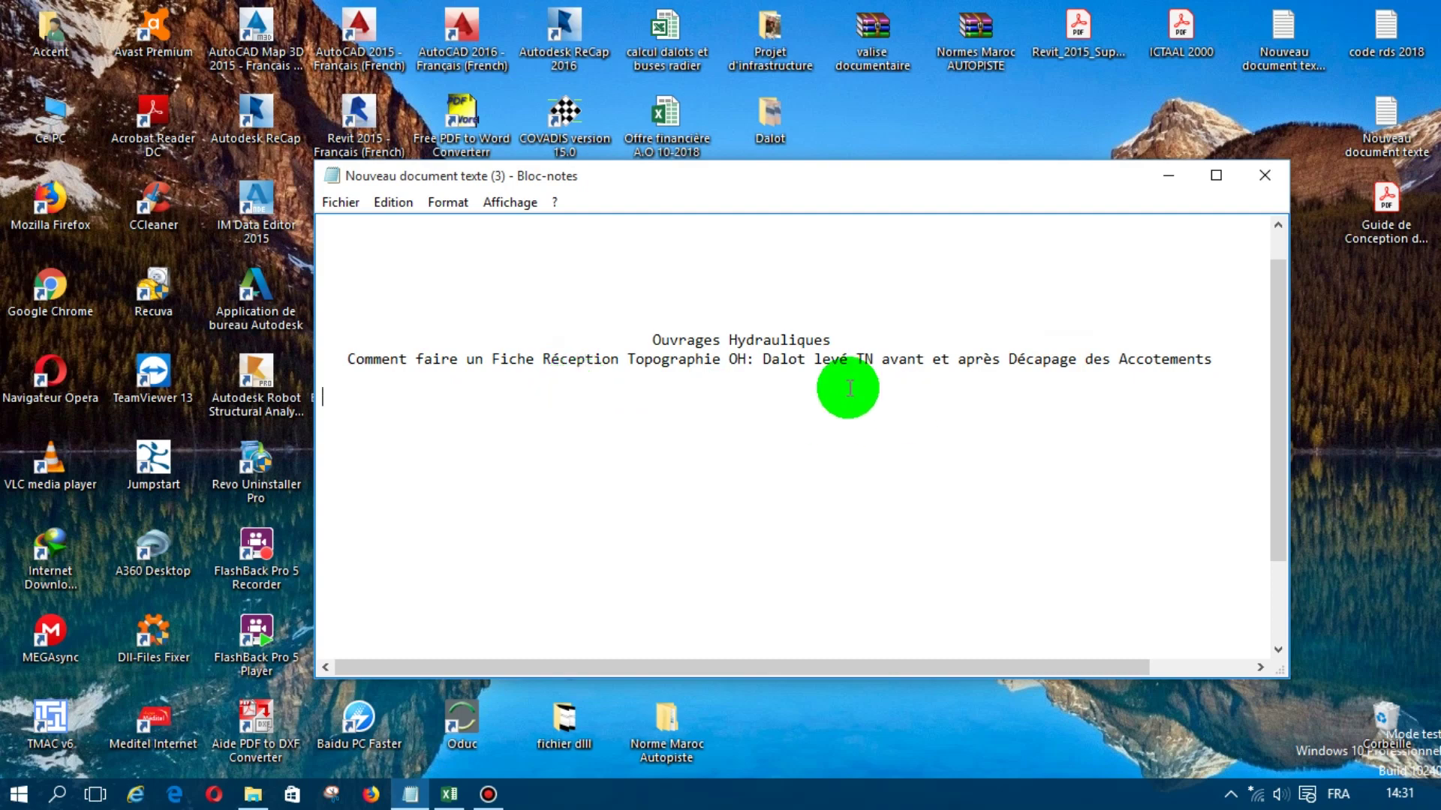
{"action": "left_click", "coordinate": [1140, 383]}
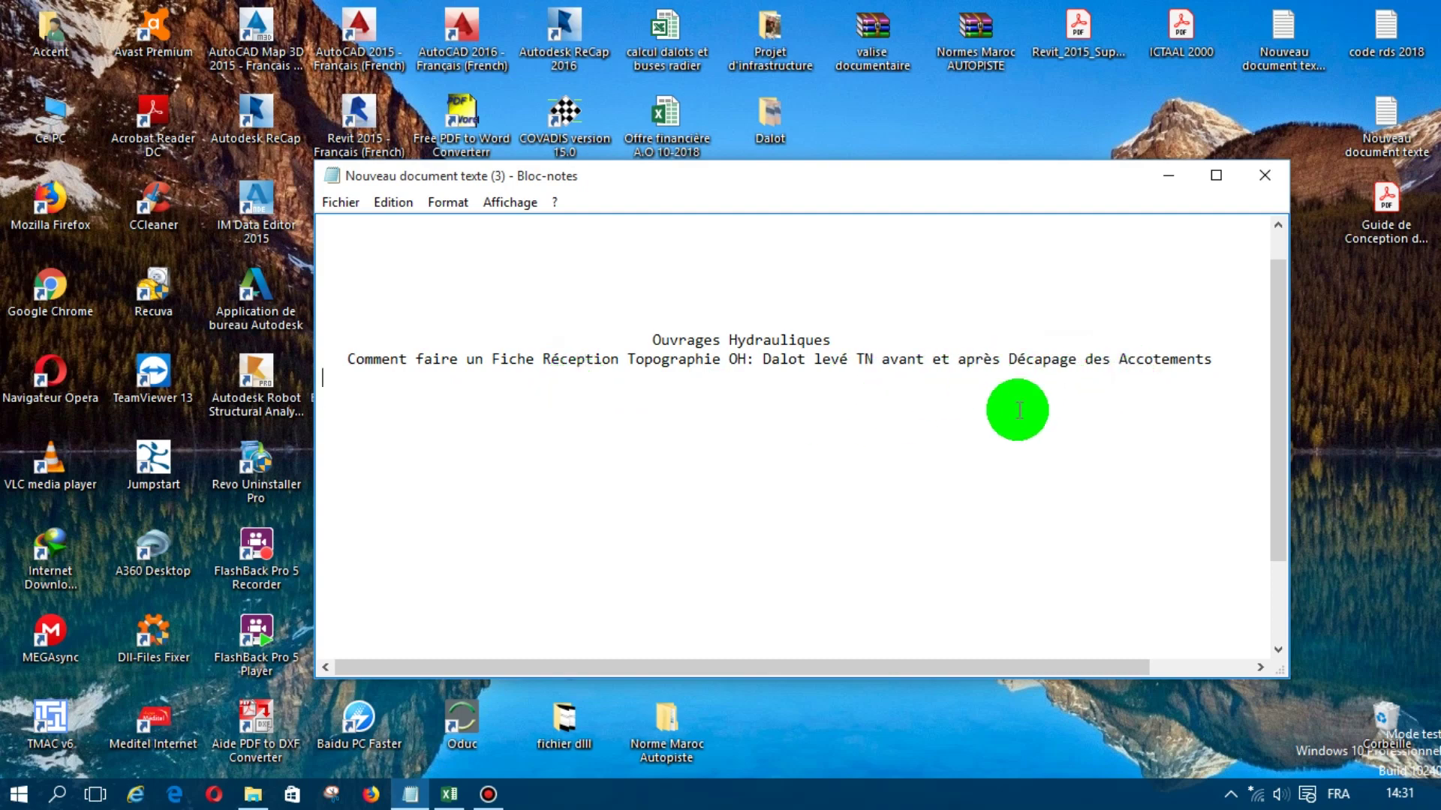
Switch to the Excel workbook and enter the column headers N° in A6 and Lecteur AR in B6
{"action": "left_click", "coordinate": [465, 801]}
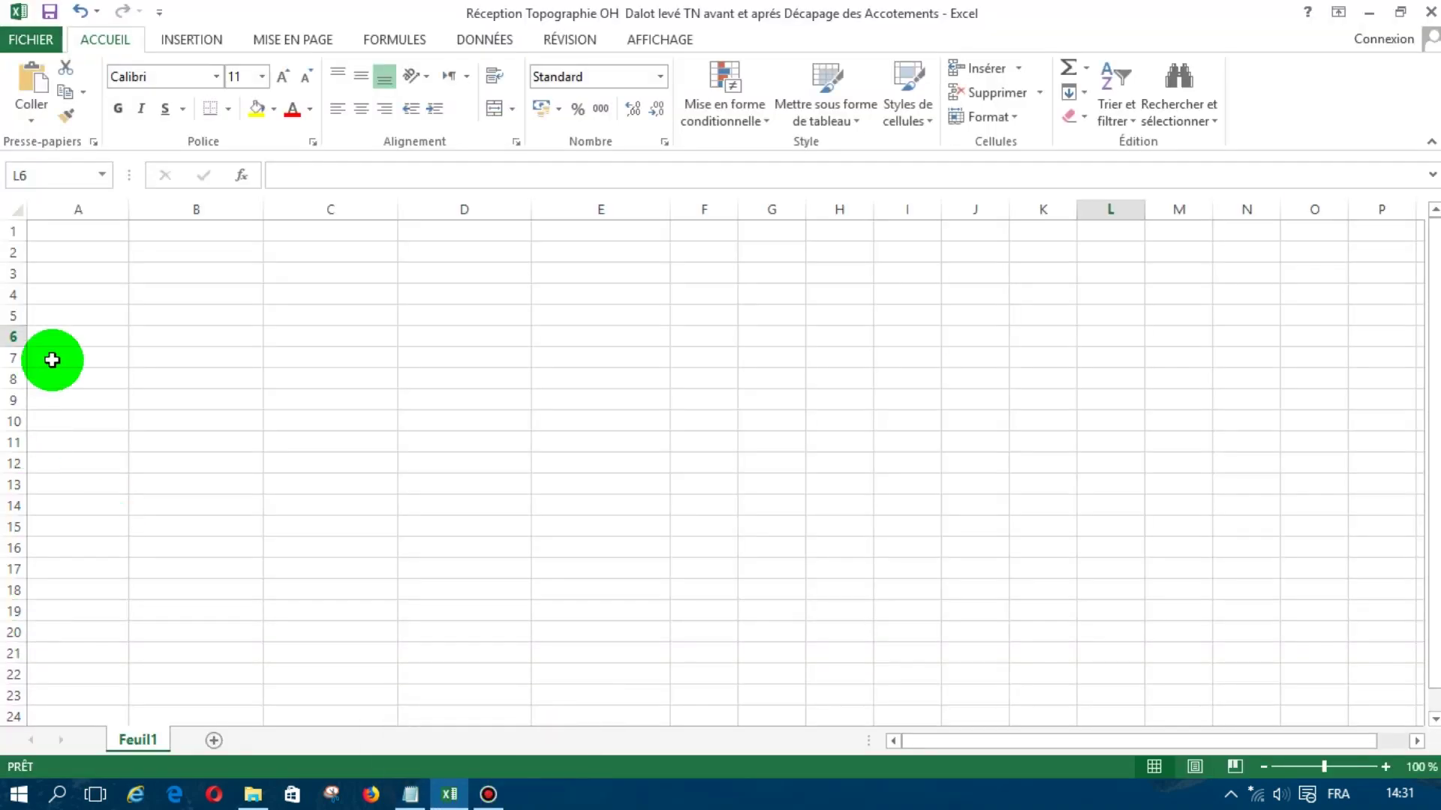
{"action": "left_click", "coordinate": [76, 339]}
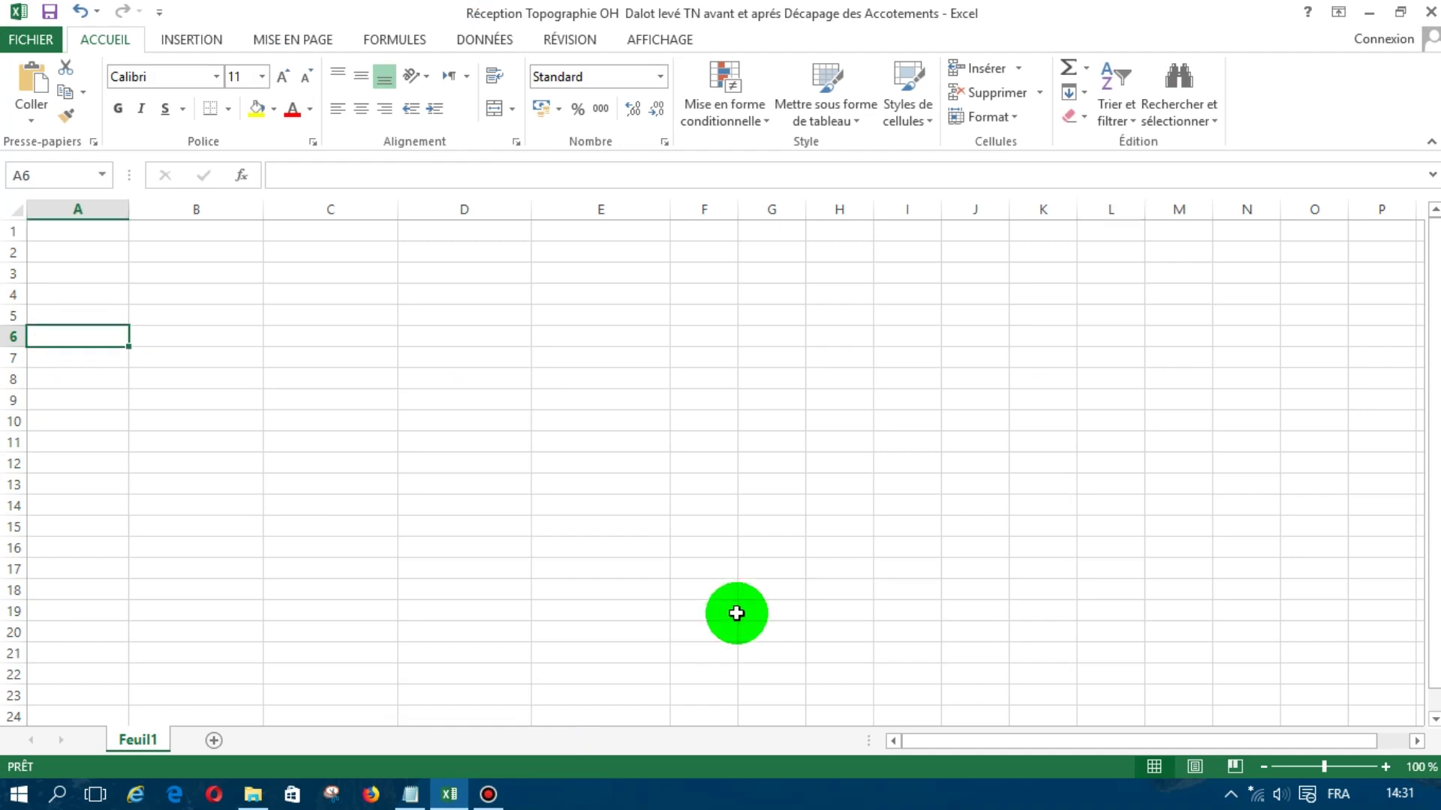
{"action": "type", "text": "N°"}
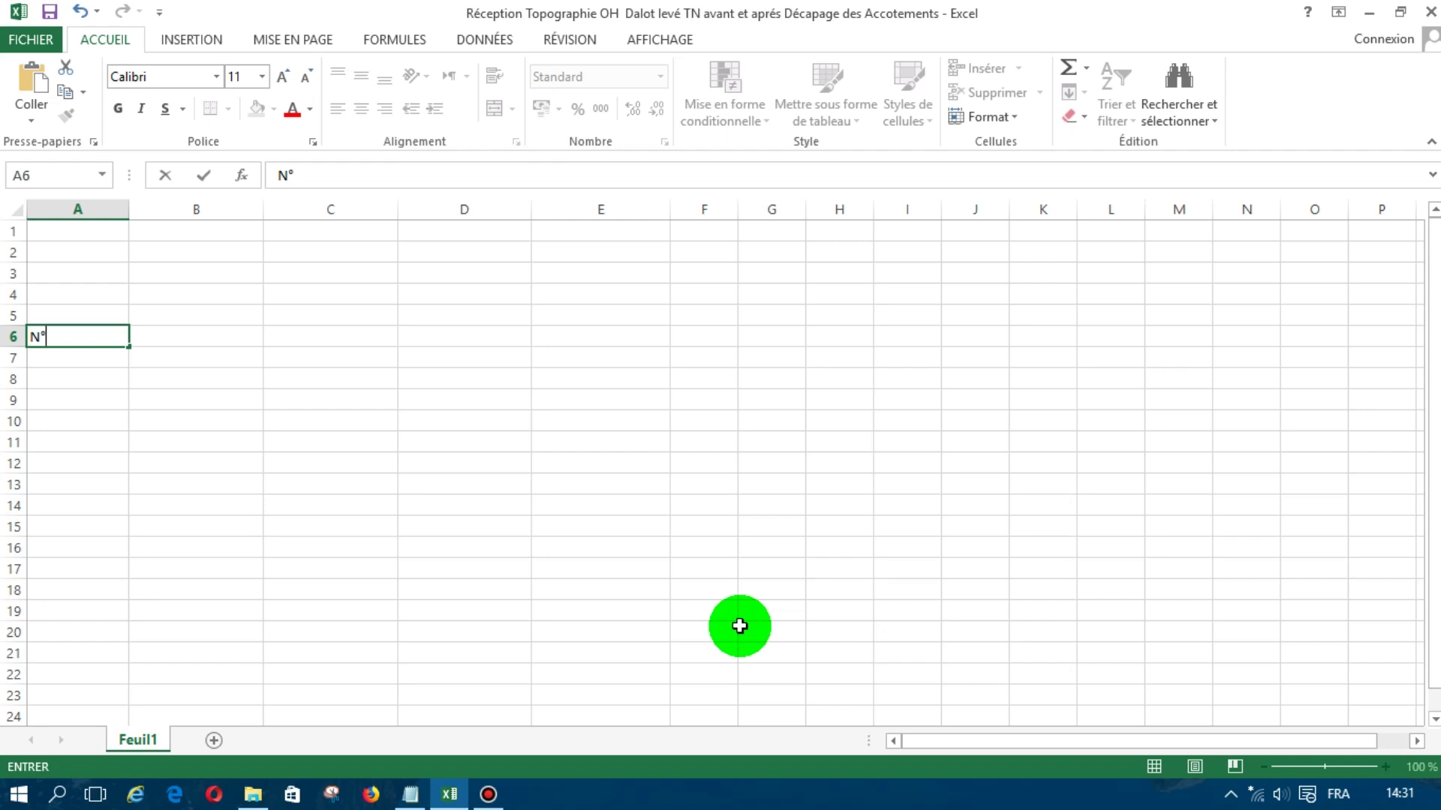
{"action": "left_click", "coordinate": [182, 341]}
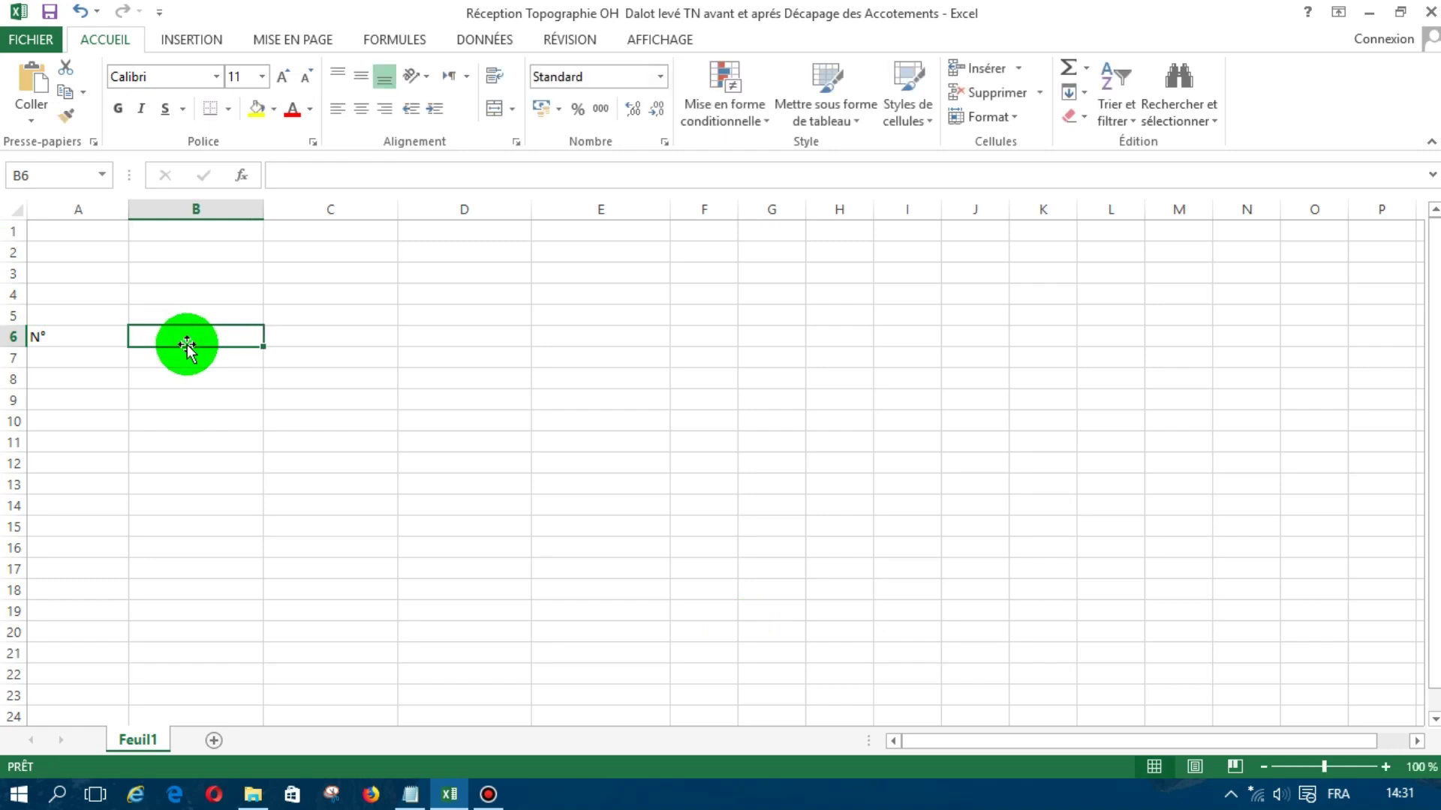
{"action": "type", "text": "L"}
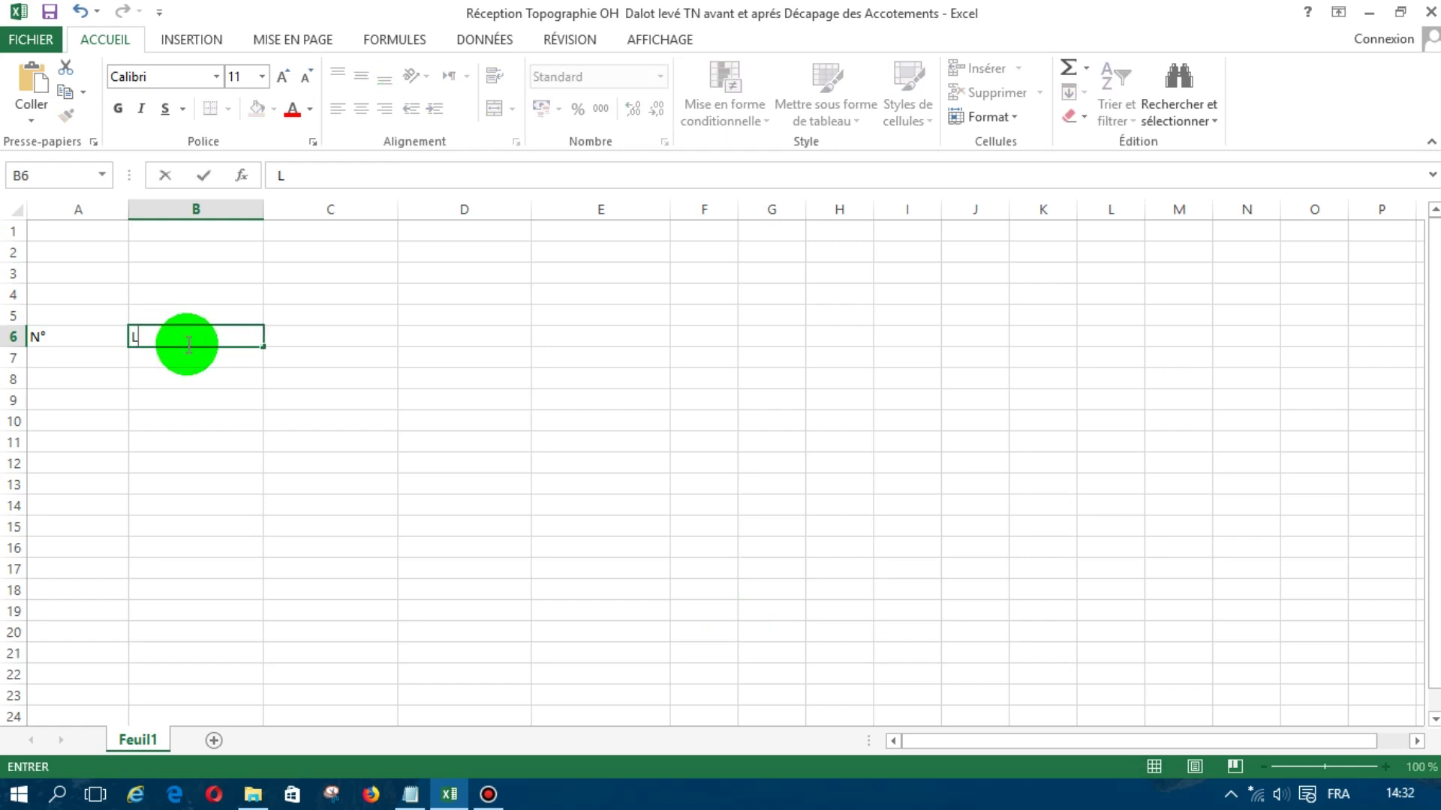
{"action": "type", "text": "ecteur AR"}
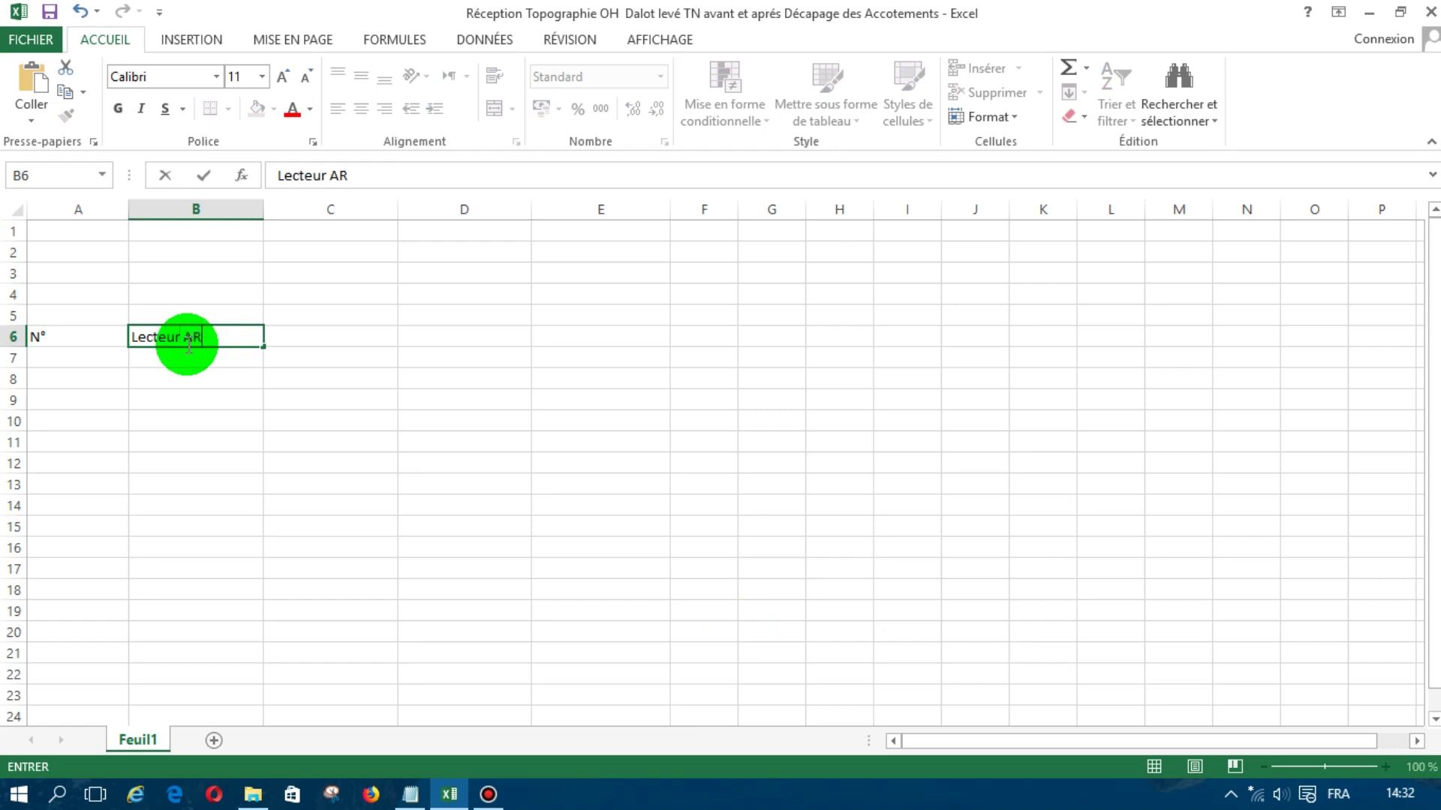
{"action": "key", "text": "Tab"}
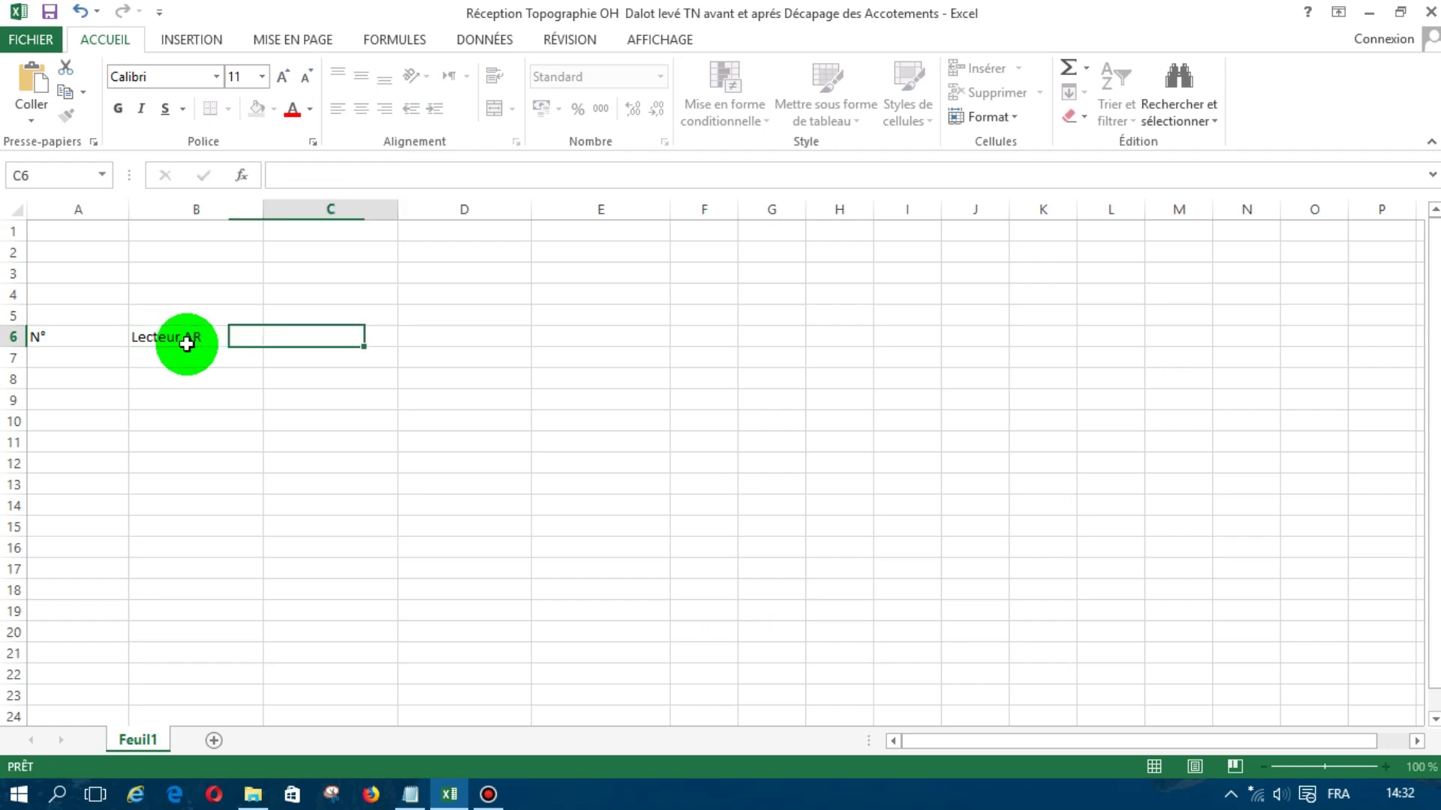
Enter the column headers Lecteur AV in C6 and DN in D6
{"action": "type", "text": "L"}
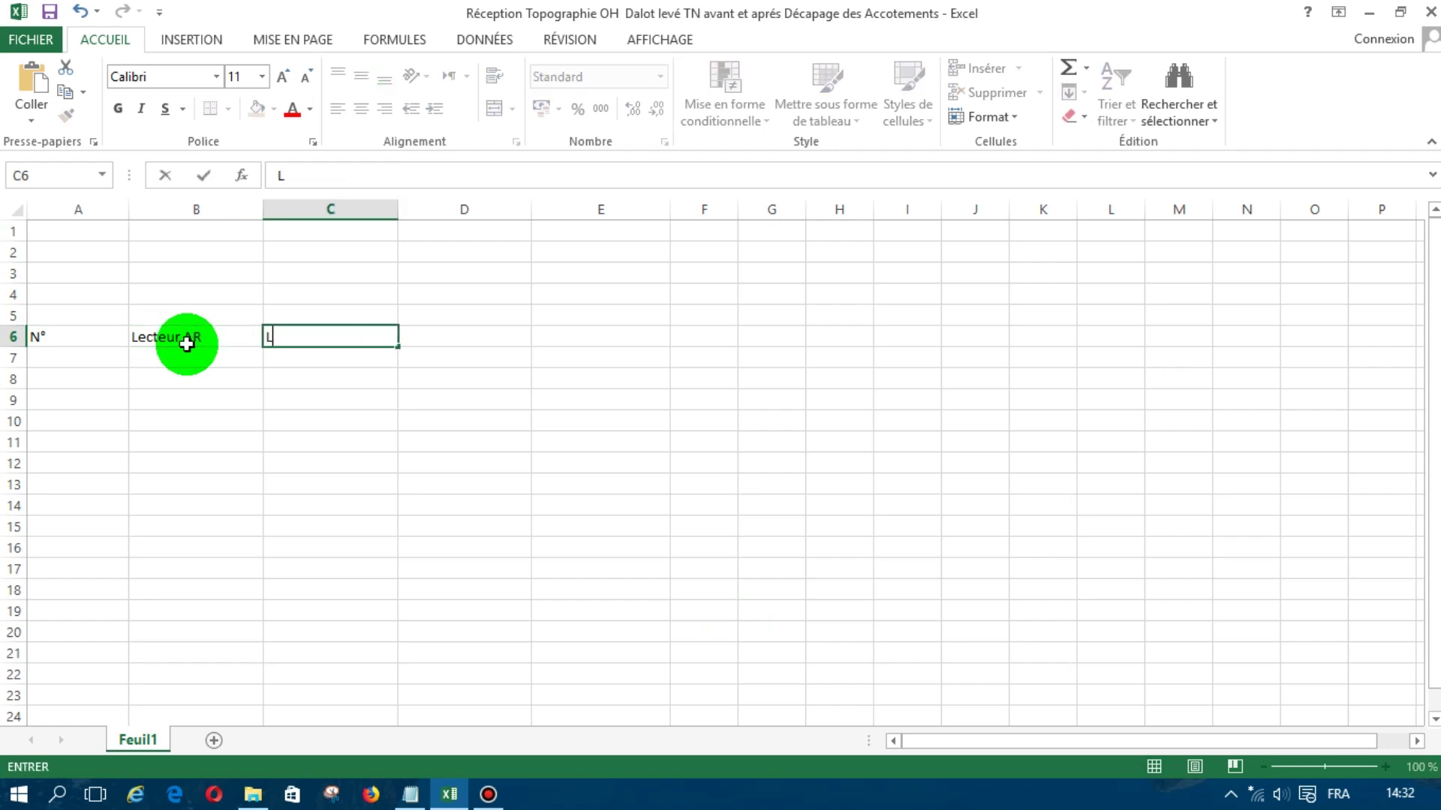
{"action": "type", "text": "ecteur AV"}
{"action": "key", "text": "Tab"}
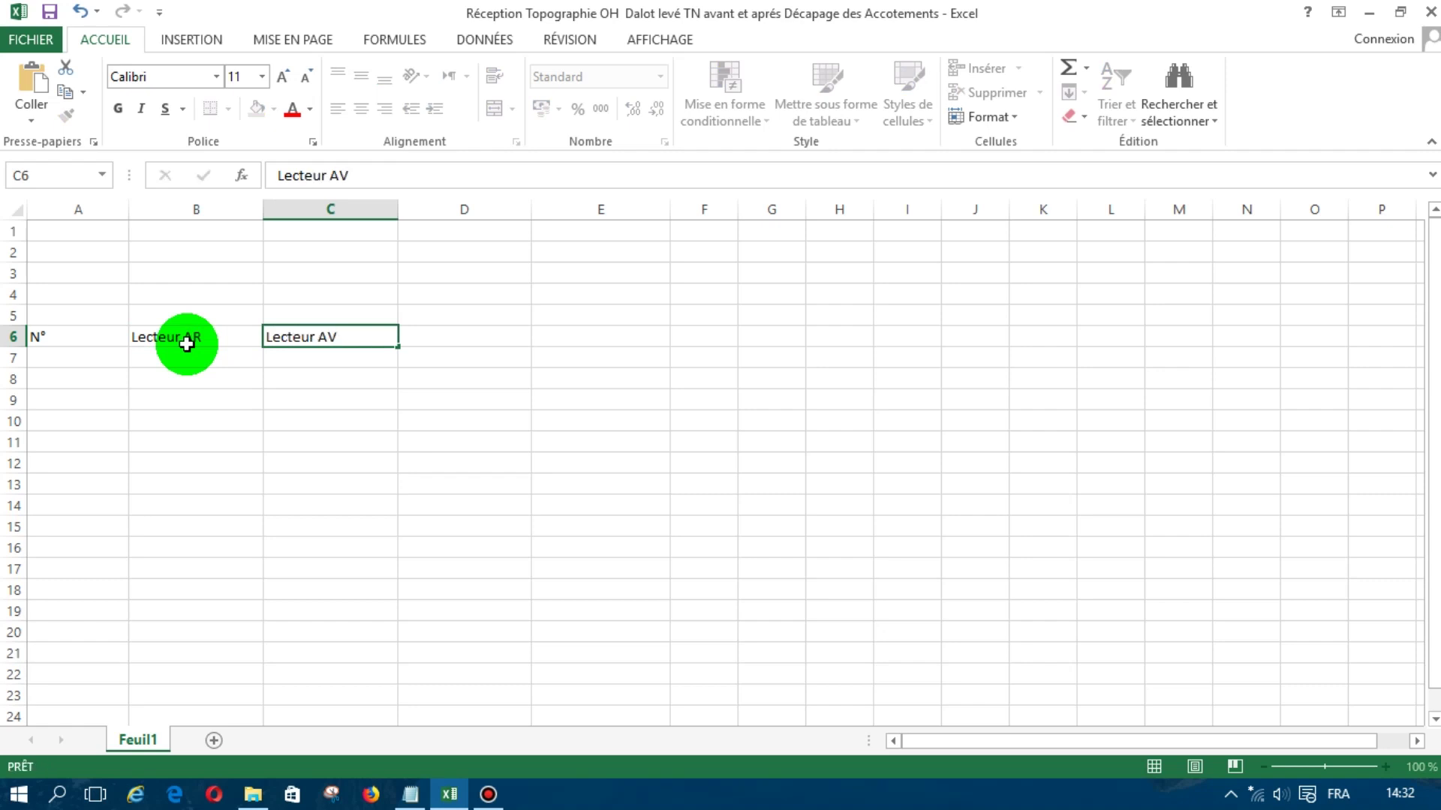
{"action": "type", "text": "DN"}
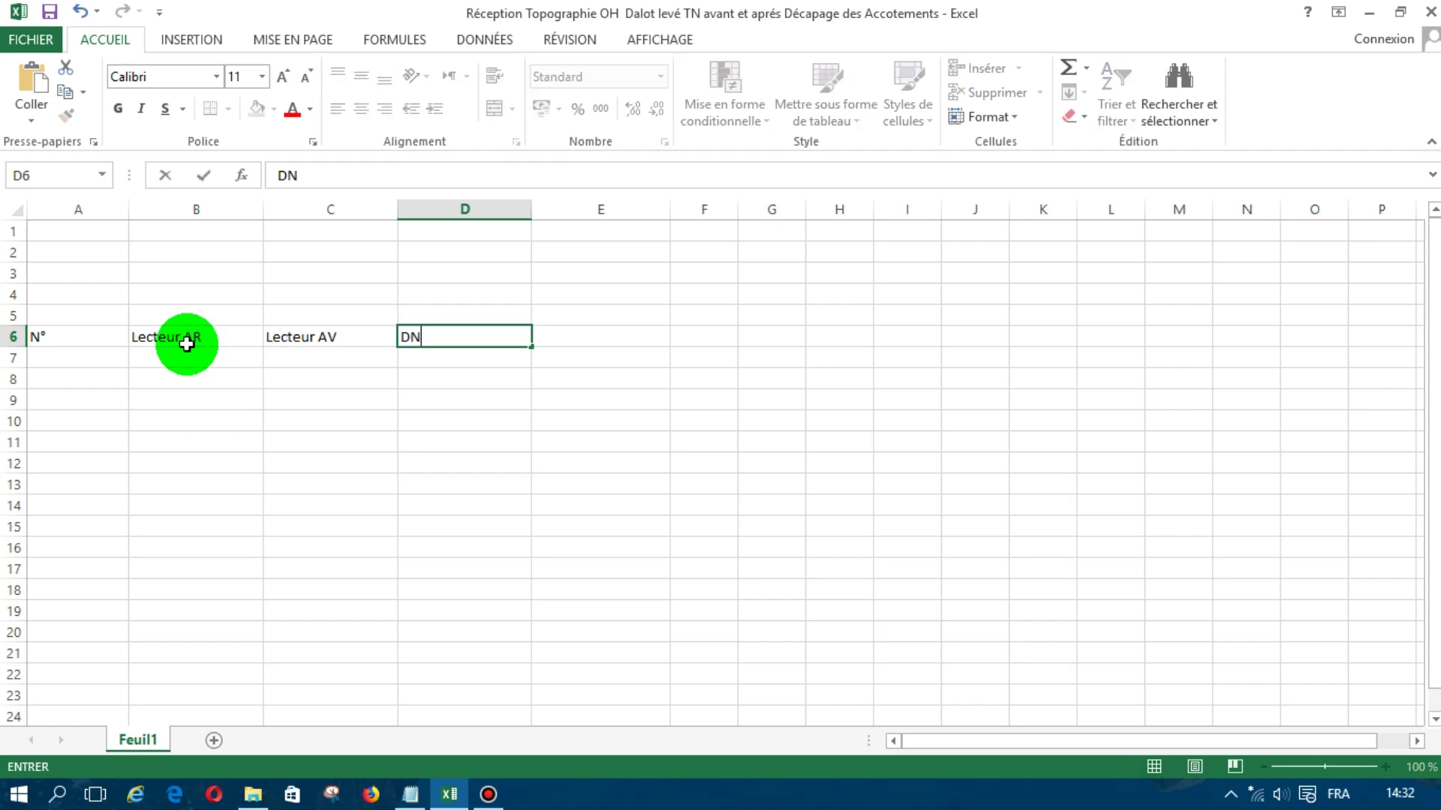
{"action": "type", "text": "+"}
{"action": "key", "text": "BackSpace"}
{"action": "type", "text": "=AR-AV"}
{"action": "key", "text": "BackSpace"}
{"action": "key", "text": "BackSpace"}
{"action": "key", "text": "BackSpace"}
{"action": "key", "text": "BackSpace"}
{"action": "key", "text": "BackSpace"}
{"action": "key", "text": "BackSpace"}
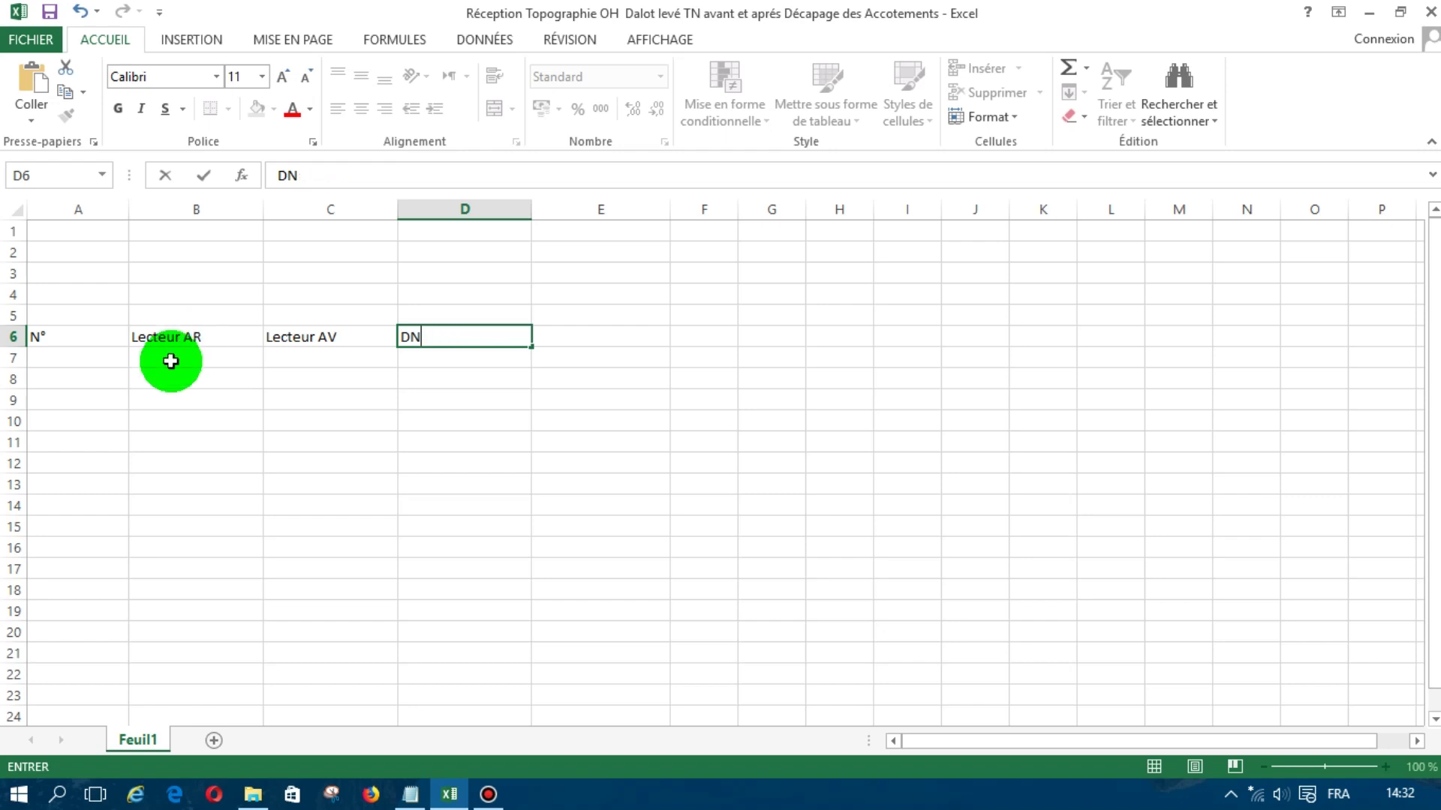
Enter the column headers Z,Réception in E6 and Z,Projet in F6
{"action": "key", "text": "Tab"}
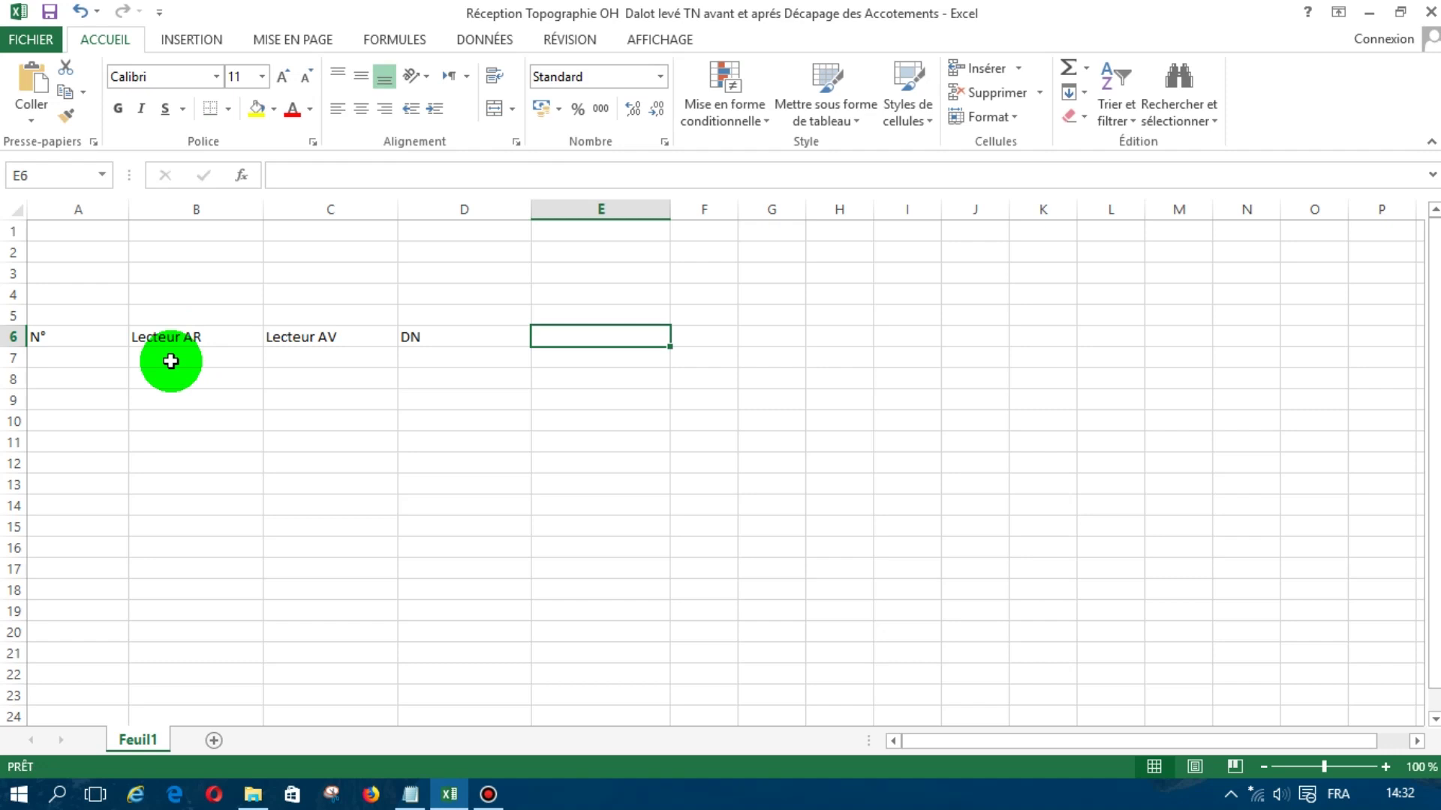
{"action": "type", "text": "Z"}
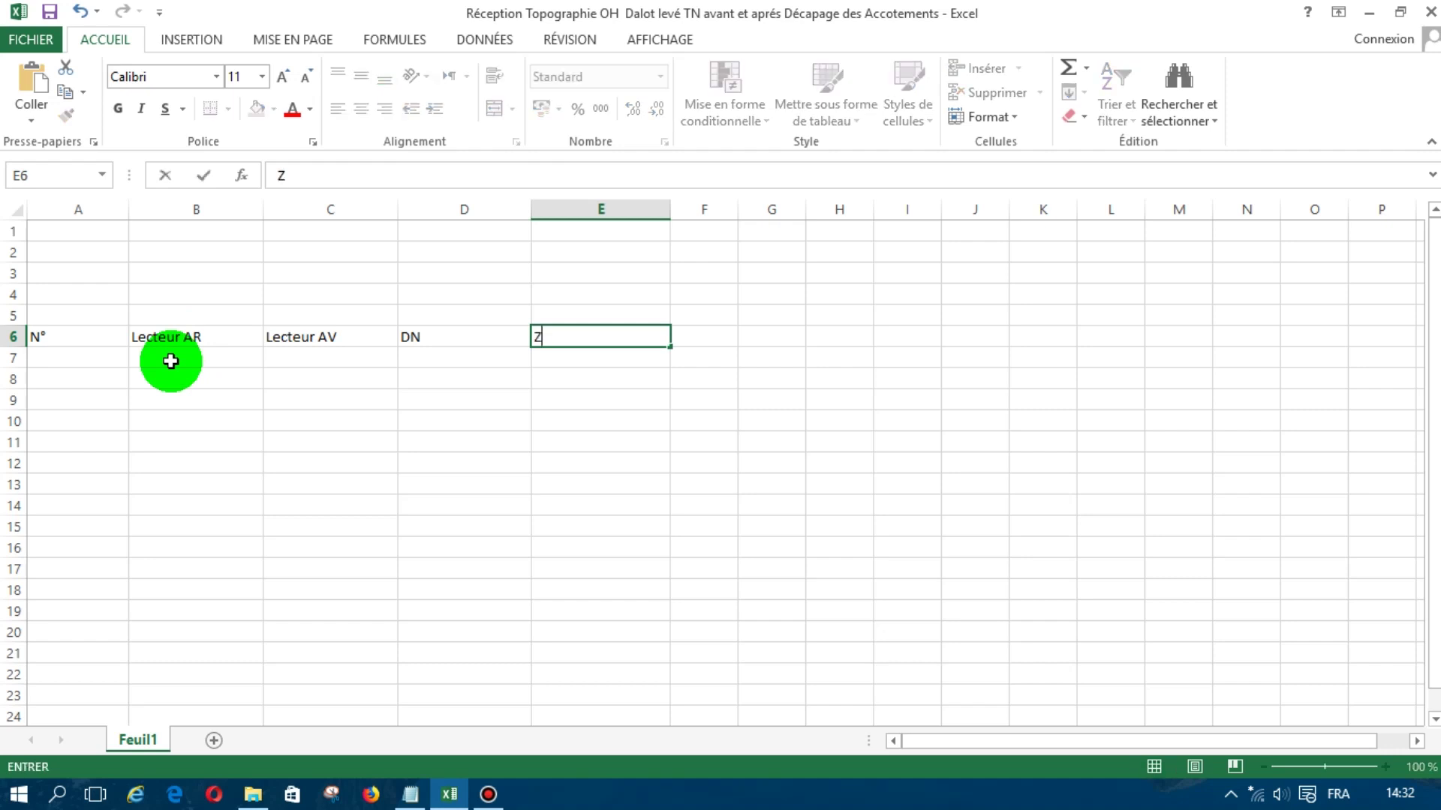
{"action": "type", "text": ","}
{"action": "type", "text": "R"}
{"action": "key", "text": "BackSpace"}
{"action": "type", "text": "Réception"}
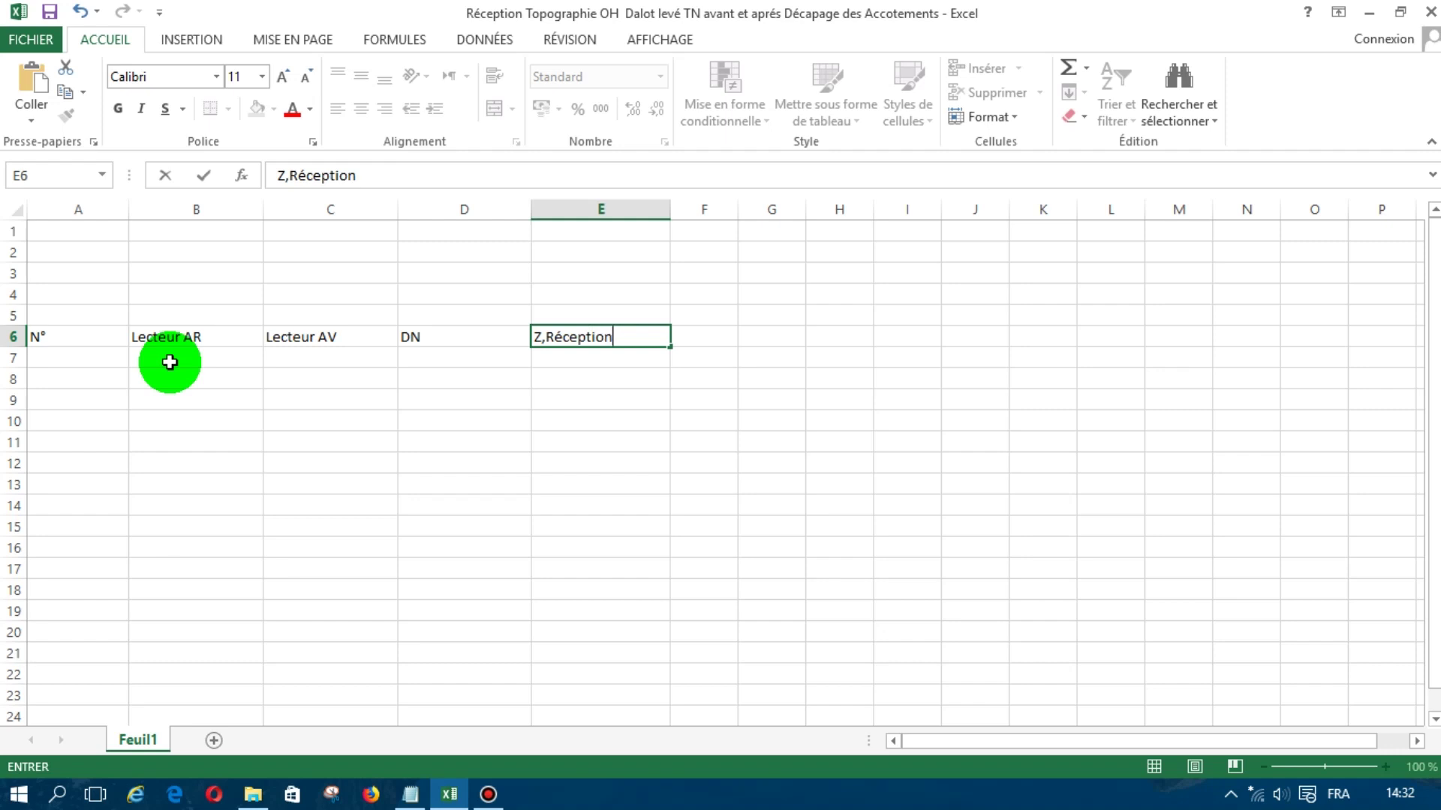
{"action": "key", "text": "Tab"}
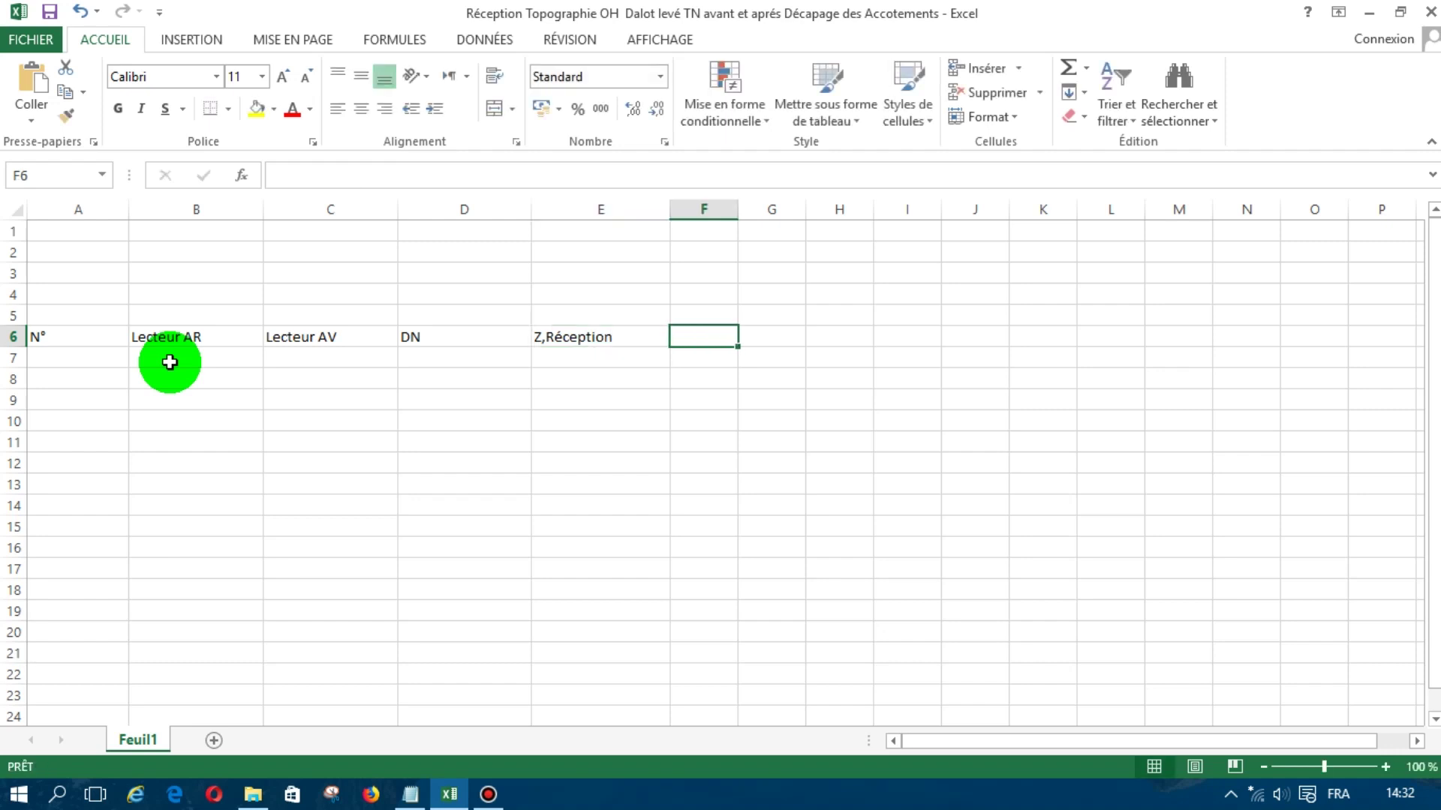
{"action": "type", "text": "Z"}
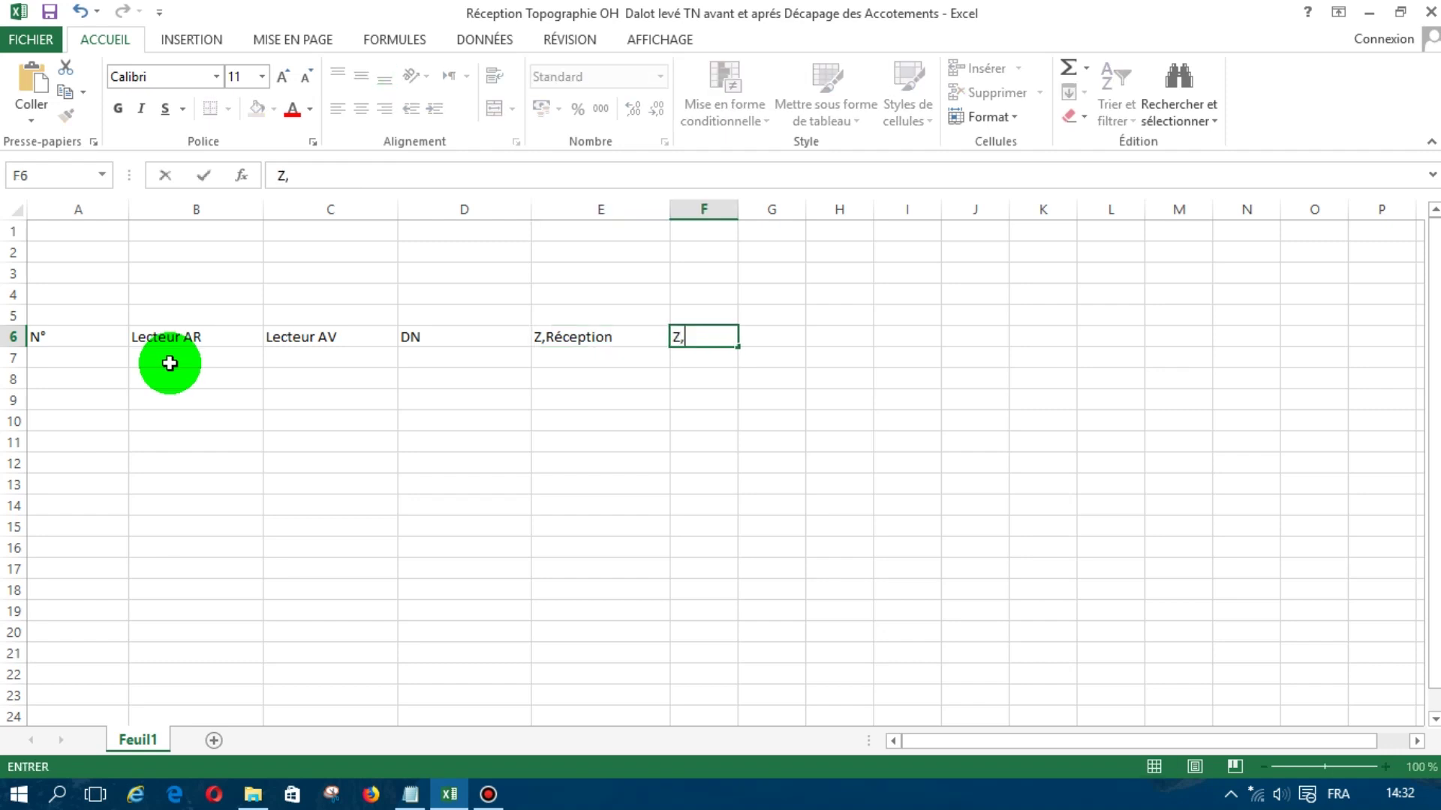
{"action": "type", "text": ",Projet"}
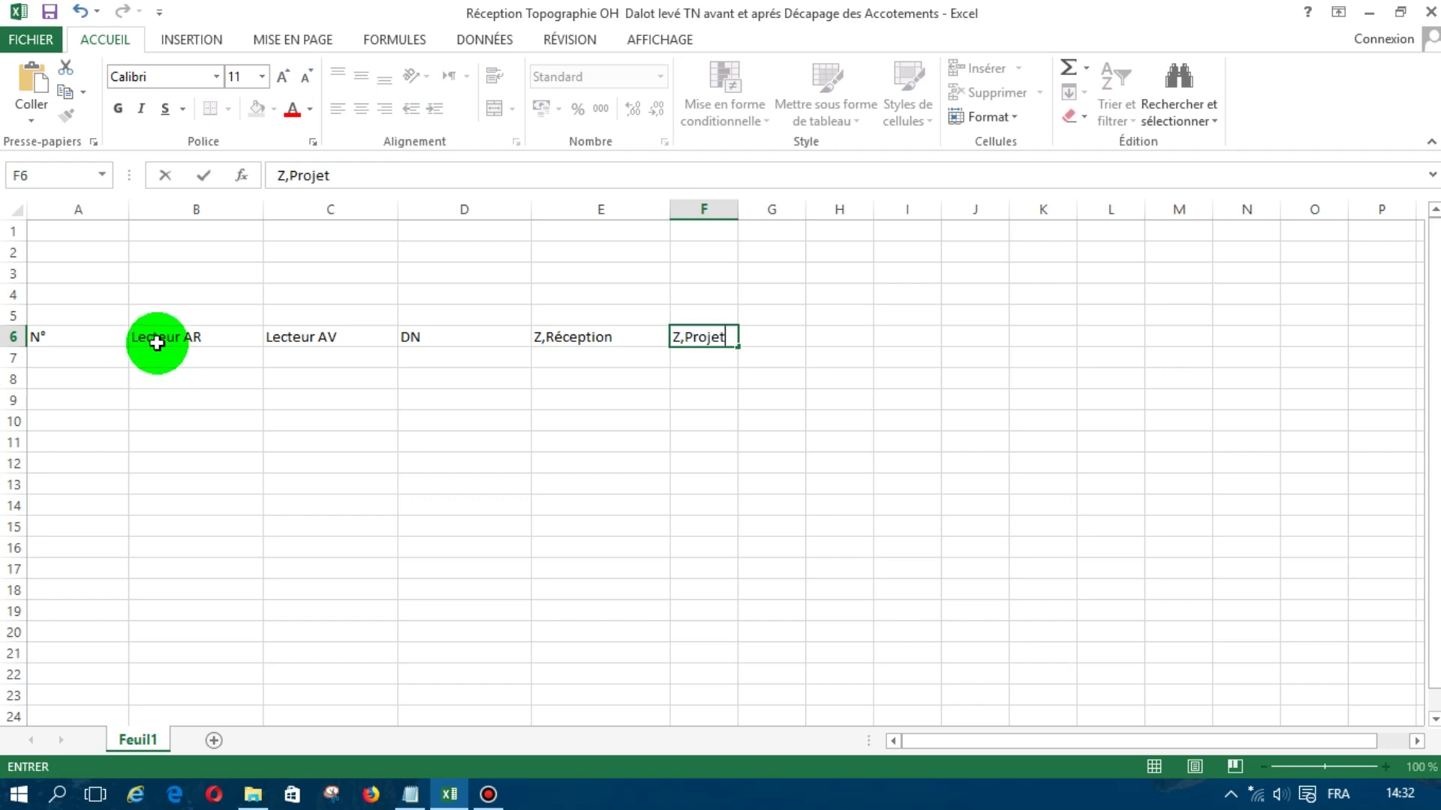
{"action": "left_click", "coordinate": [150, 373]}
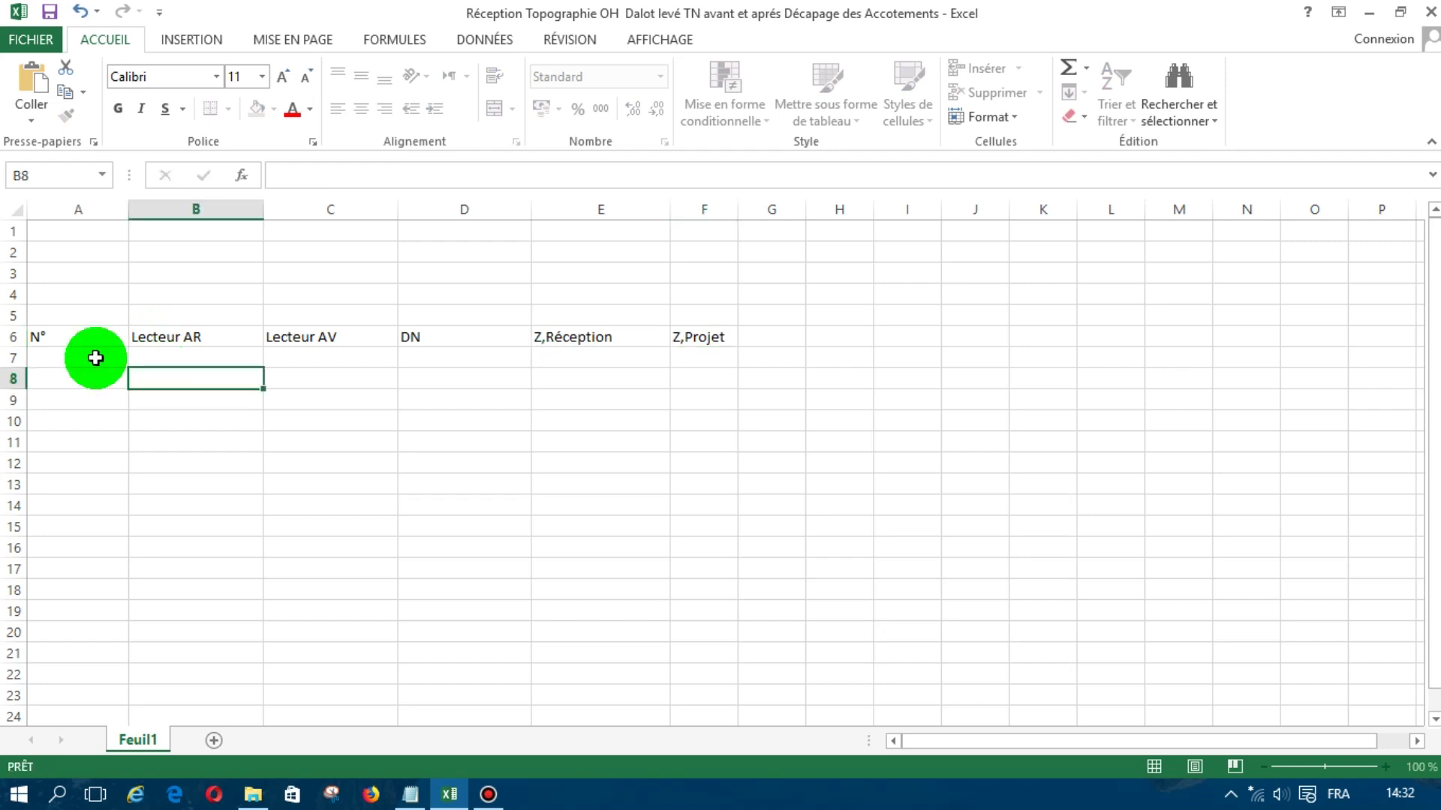
Enter P1 in A7 and fill the point numbers down to P16 in A22
{"action": "left_click", "coordinate": [57, 360]}
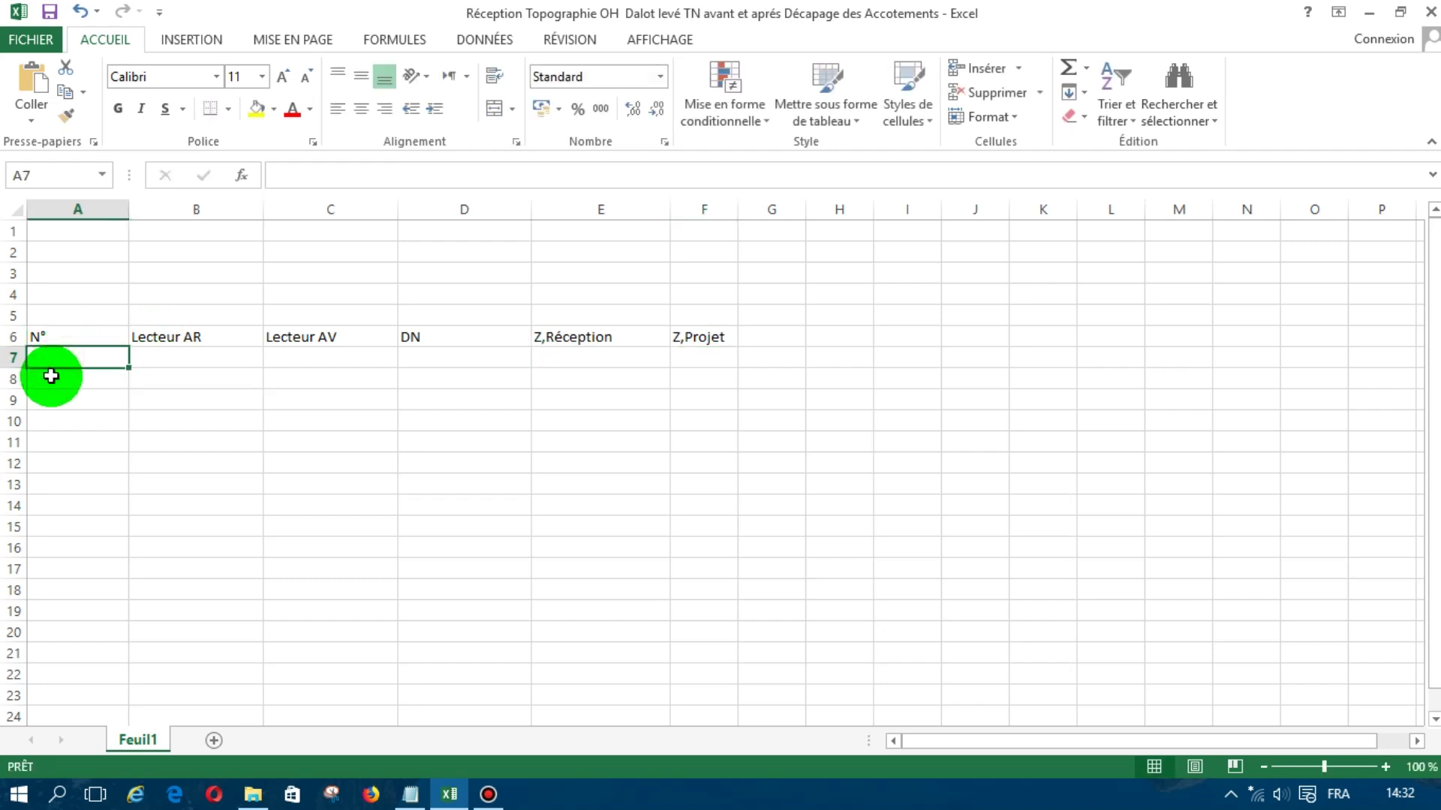
{"action": "type", "text": "P1"}
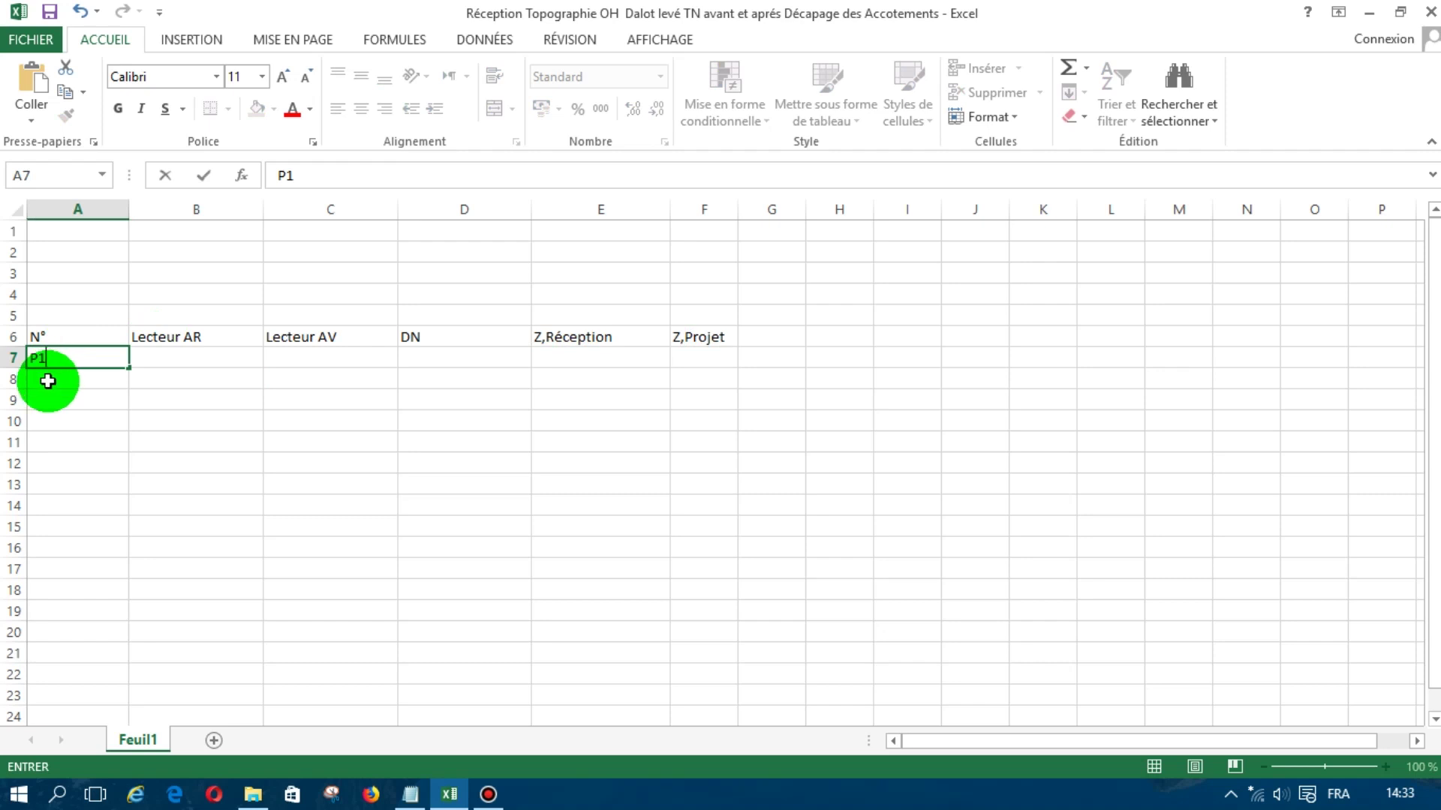
{"action": "left_click", "coordinate": [70, 395]}
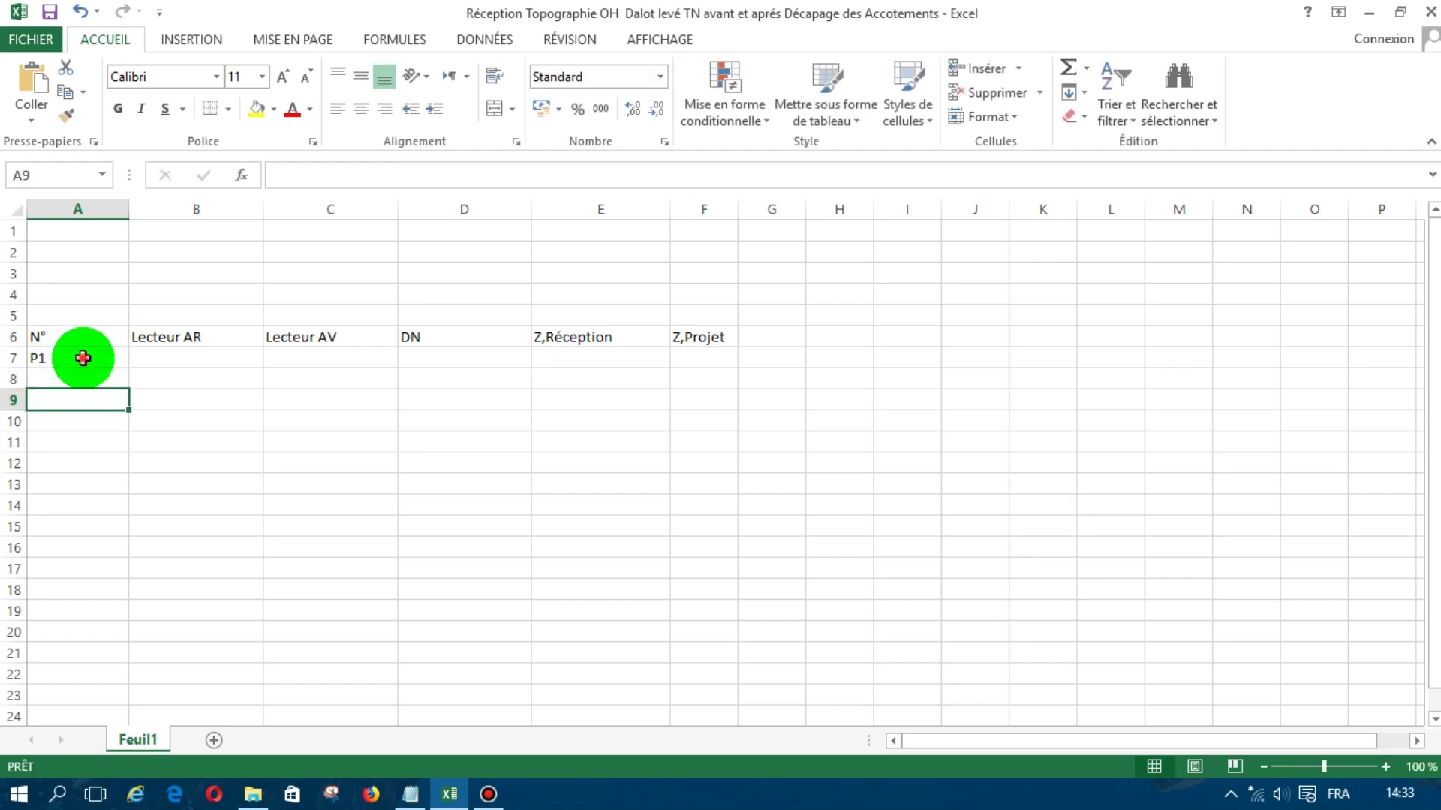
{"action": "left_click", "coordinate": [86, 359]}
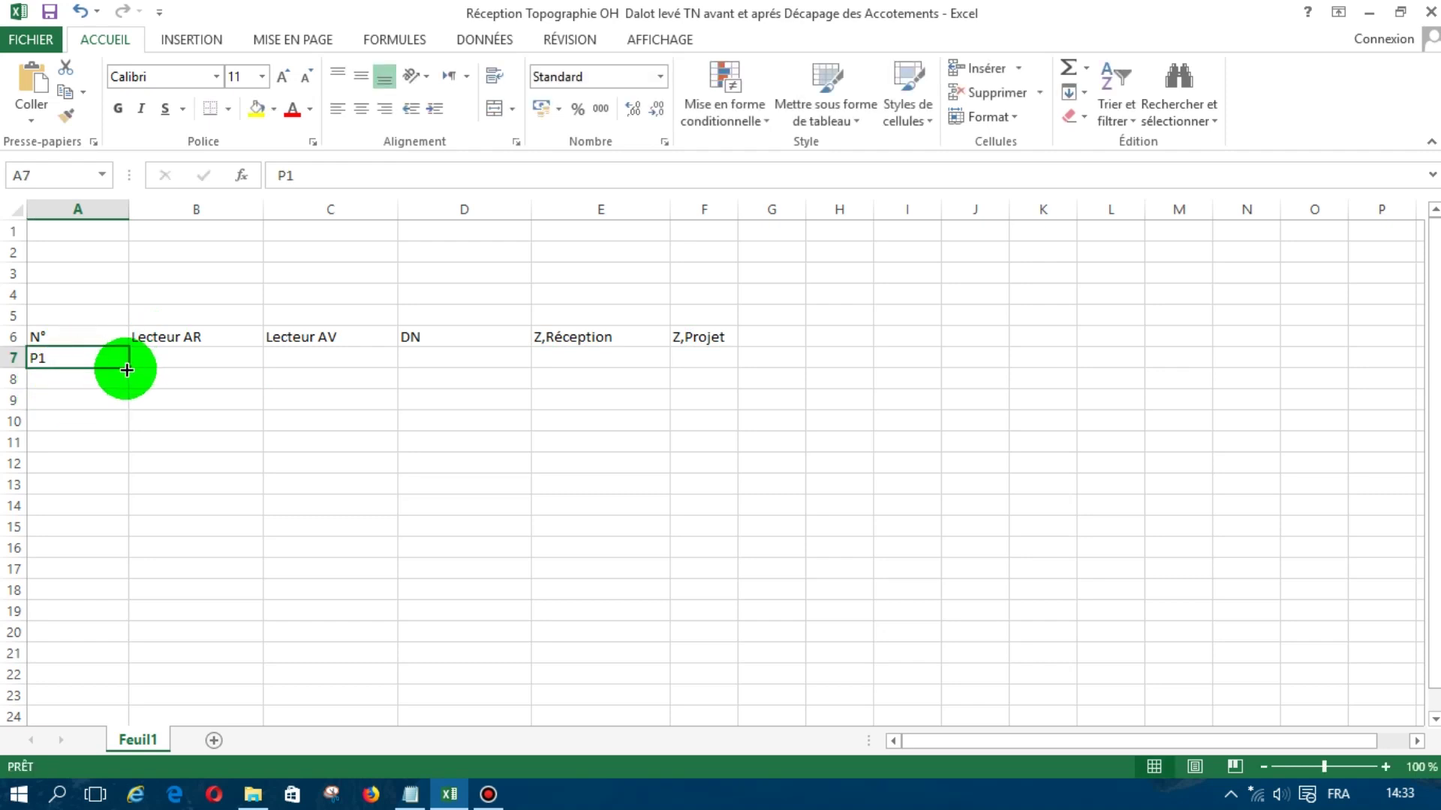
{"action": "left_click_drag", "start_coordinate": [126, 367], "coordinate": [105, 682]}
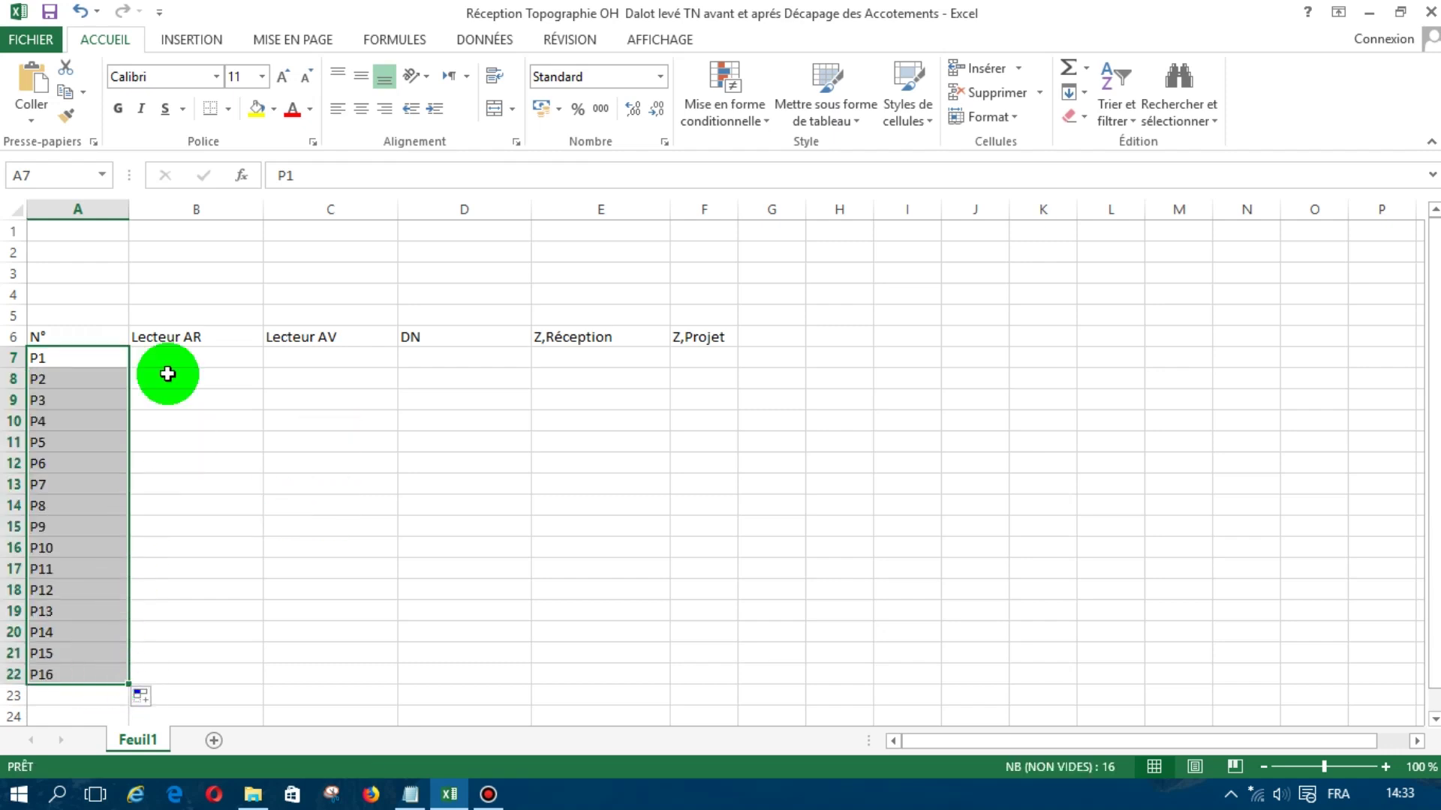
Enter the label Ouvrage in A4 and the label Partie Ouvrage : in A5, above the table headers
{"action": "left_click", "coordinate": [94, 315]}
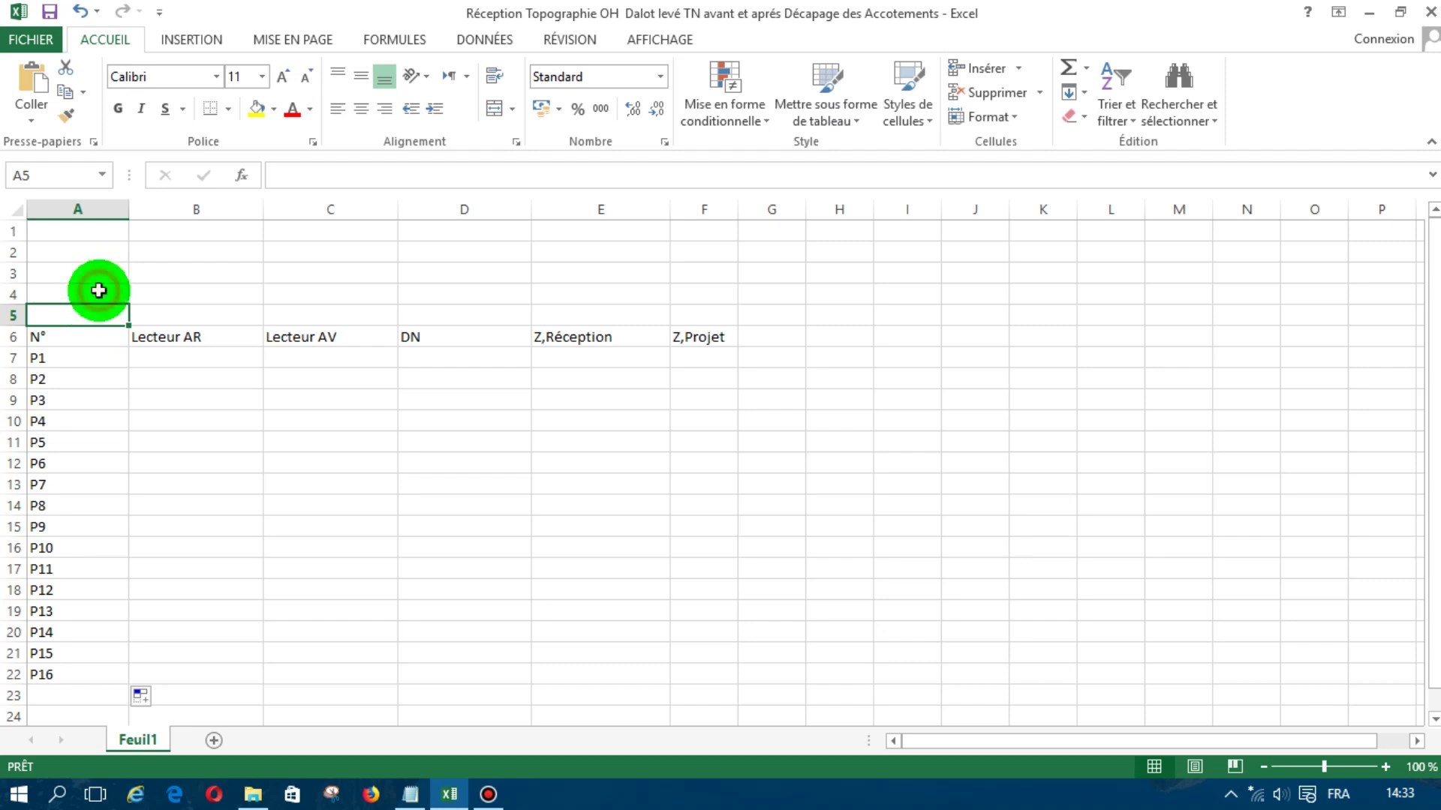
{"action": "left_click", "coordinate": [98, 290]}
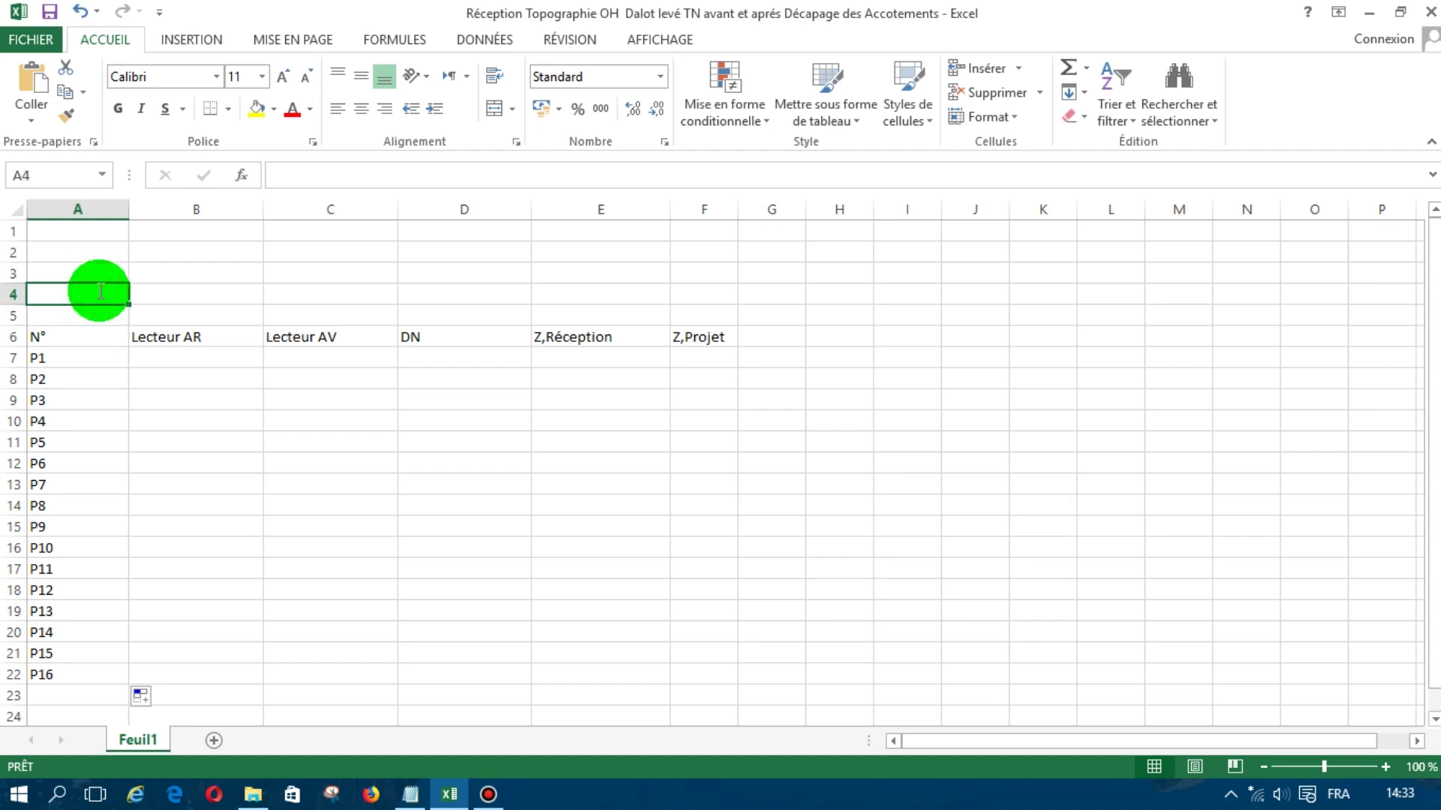
{"action": "type", "text": "Ouvrage"}
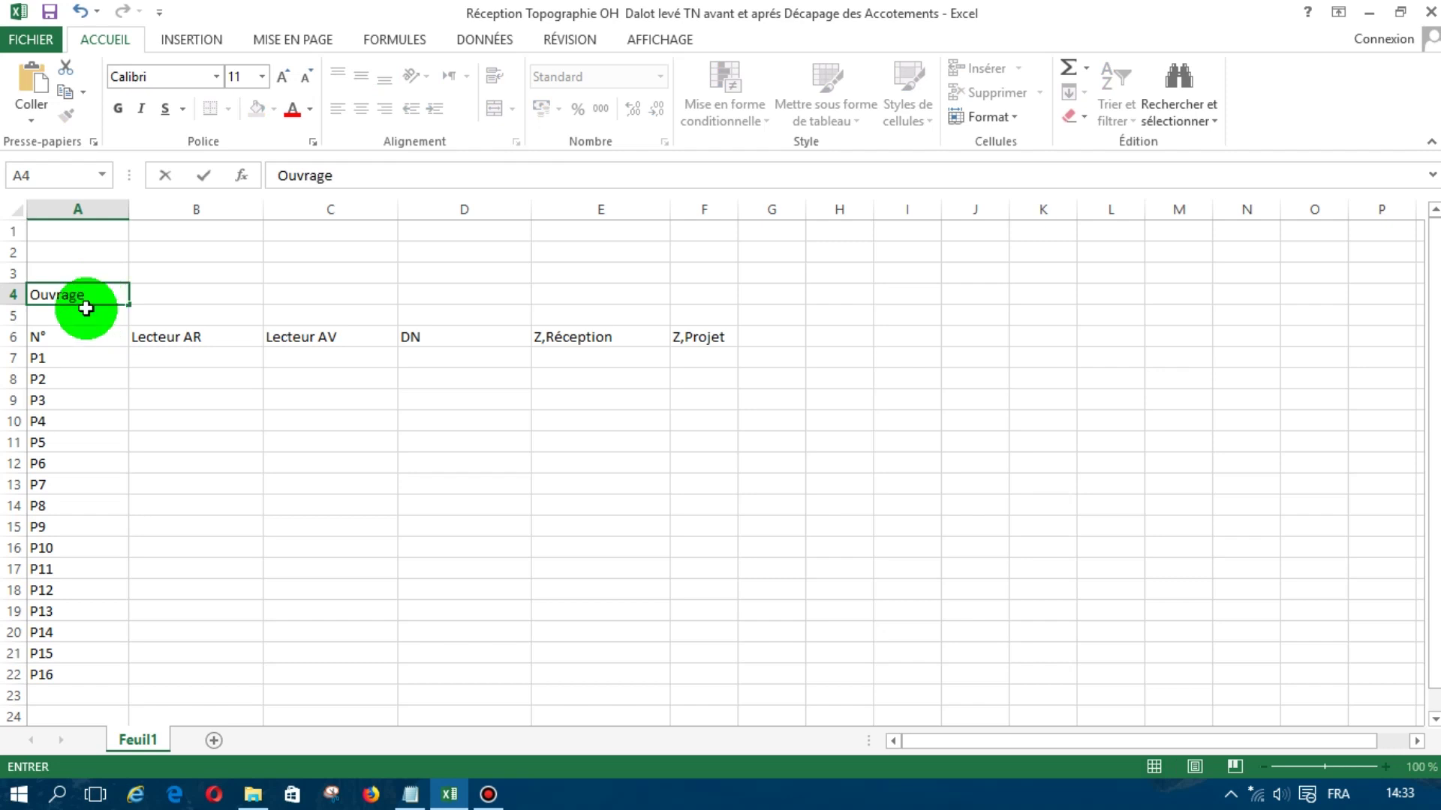
{"action": "left_click", "coordinate": [71, 330]}
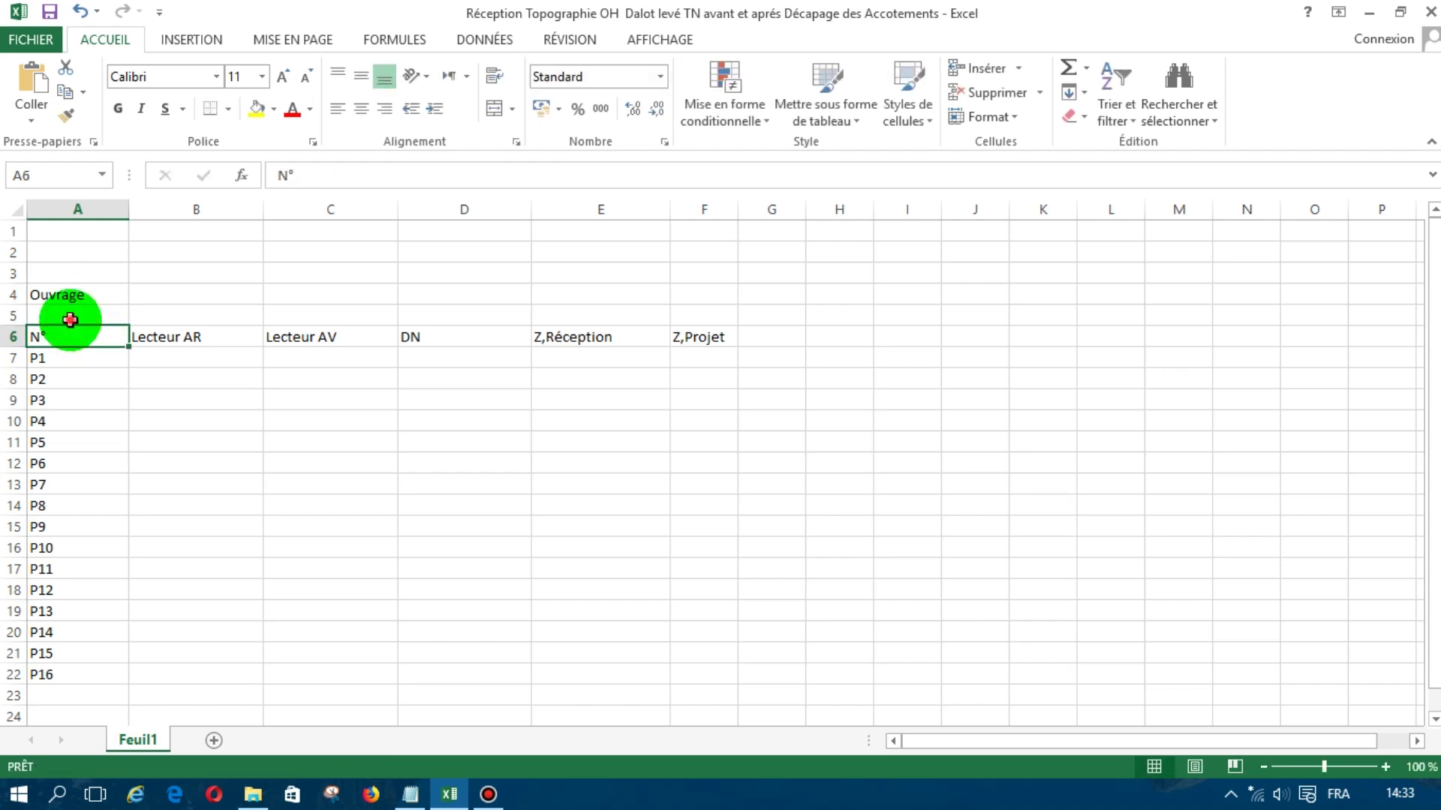
{"action": "left_click", "coordinate": [67, 317]}
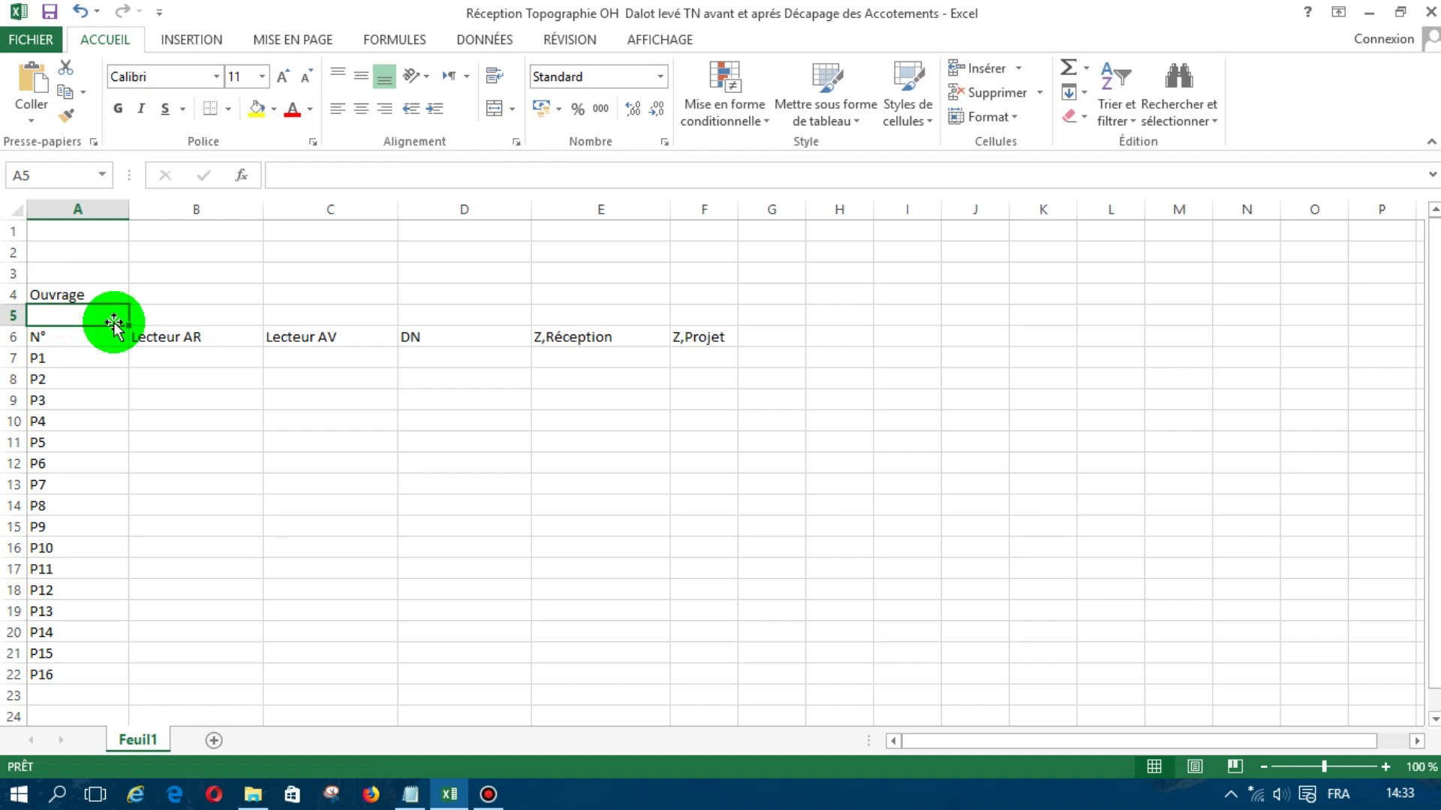
{"action": "type", "text": "Partie"}
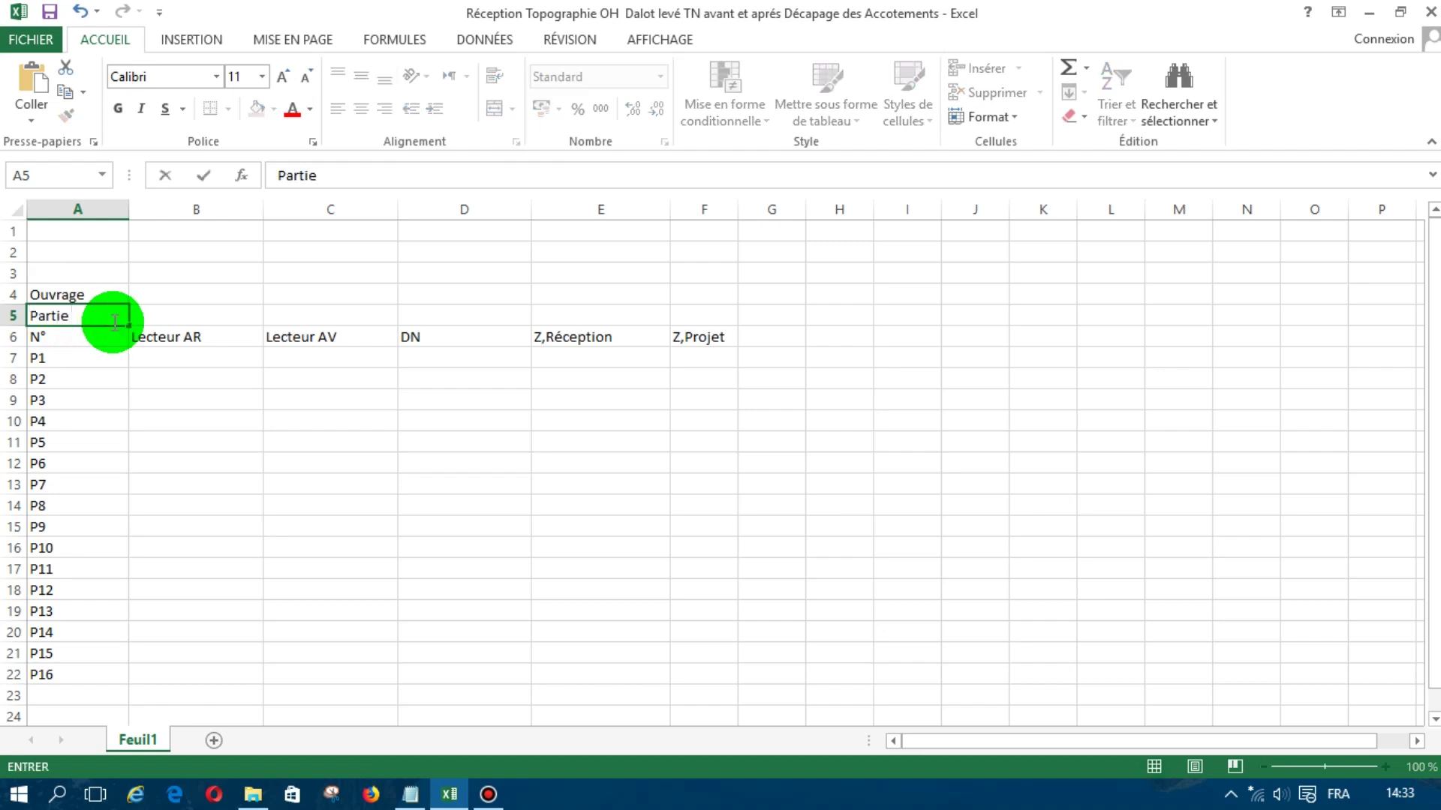
{"action": "type", "text": " Ouvrage :"}
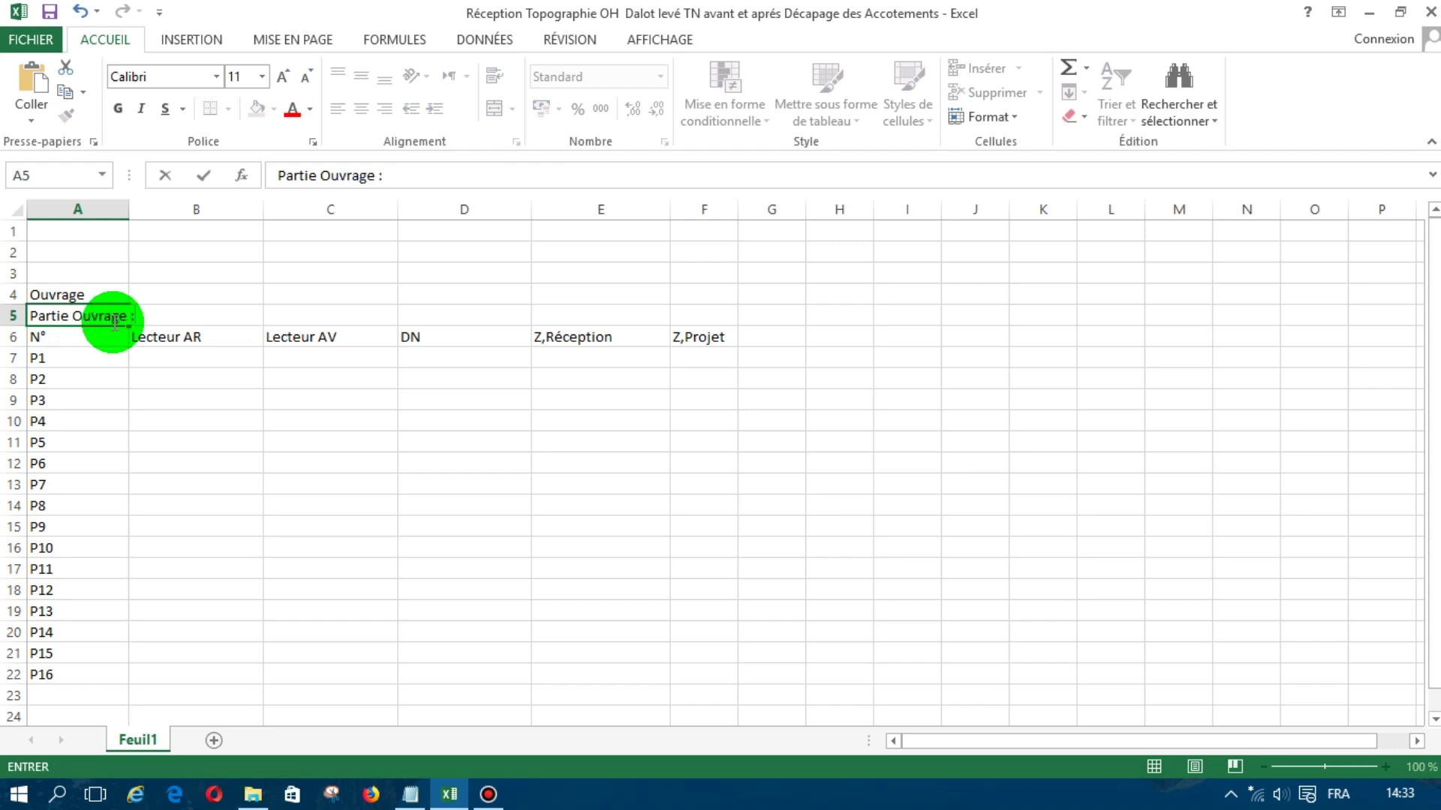
Add a space and a colon to the Ouvrage label in A4 so it reads Ouvrage :
{"action": "key", "text": "F2"}
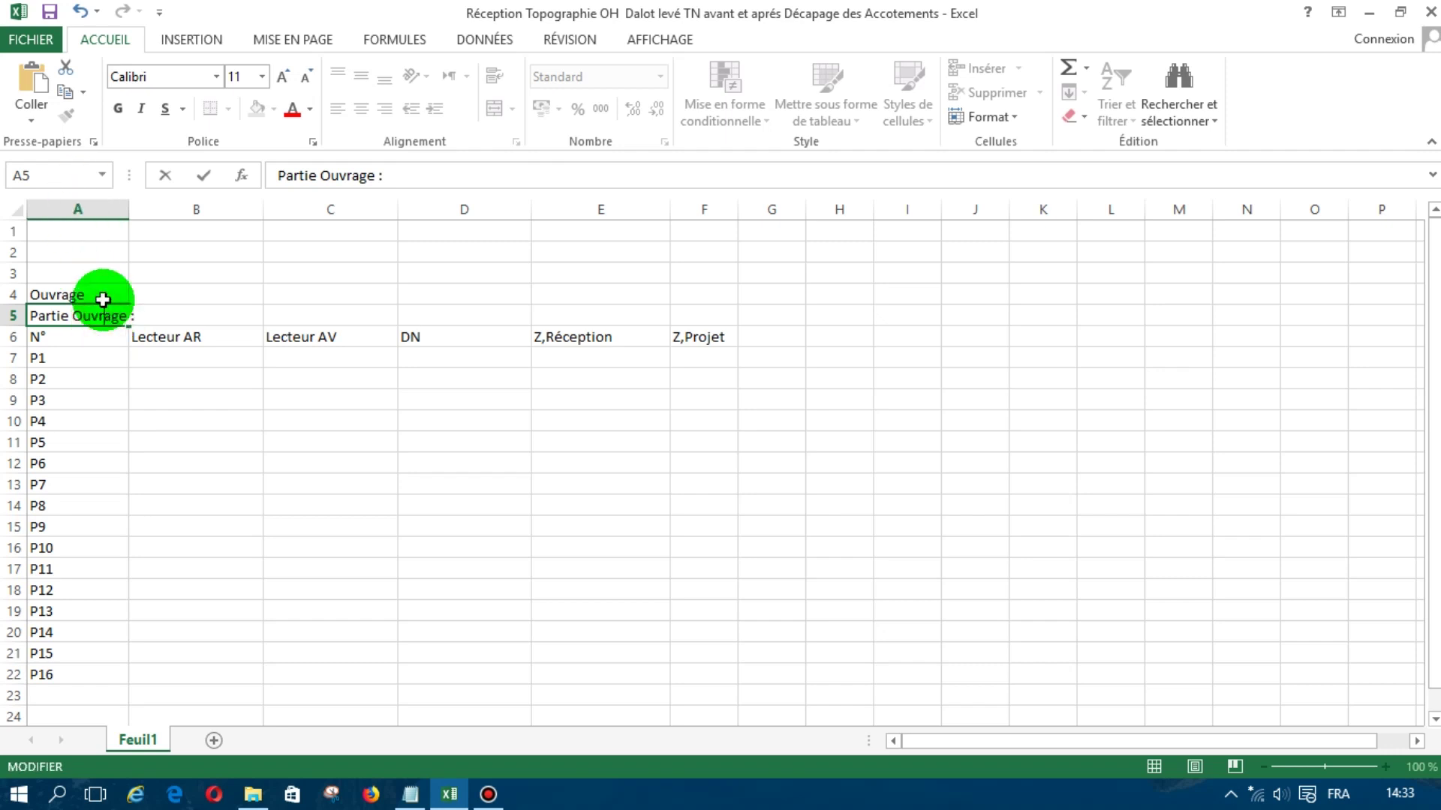
{"action": "left_click", "coordinate": [103, 300]}
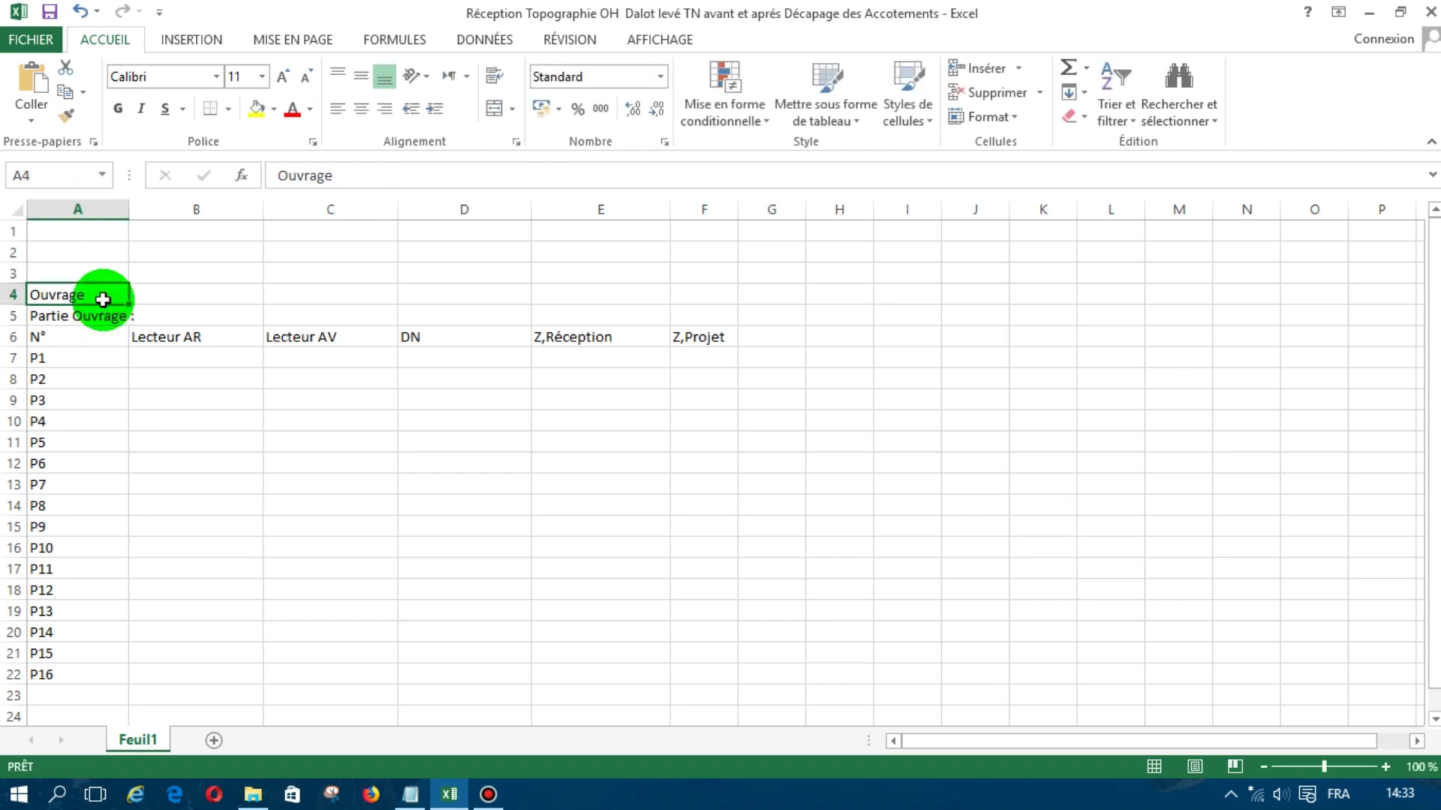
{"action": "left_click", "coordinate": [374, 184]}
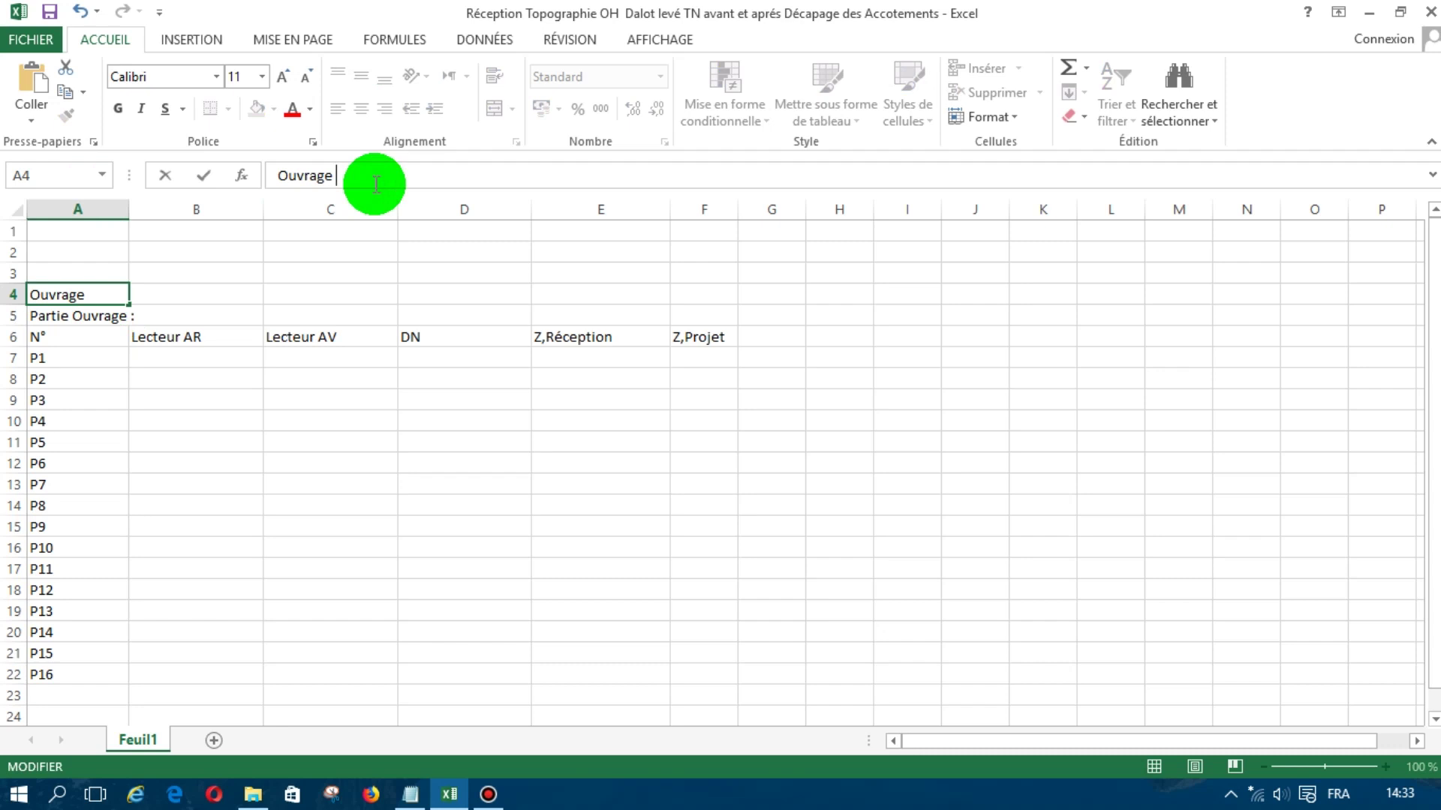
{"action": "type", "text": ":"}
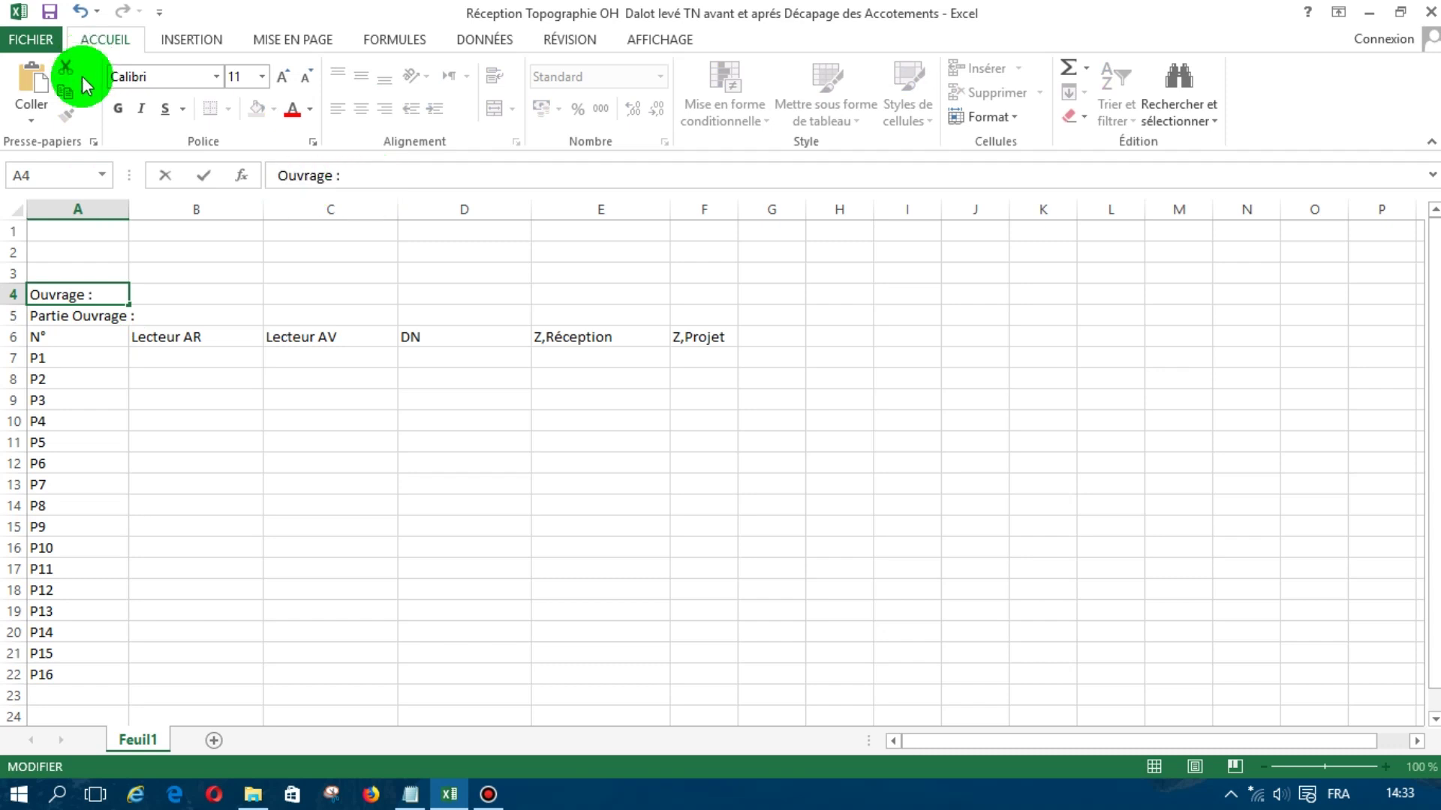
Merge cells A4 and B4 without centring the Ouvrage : label
{"action": "left_click", "coordinate": [199, 297]}
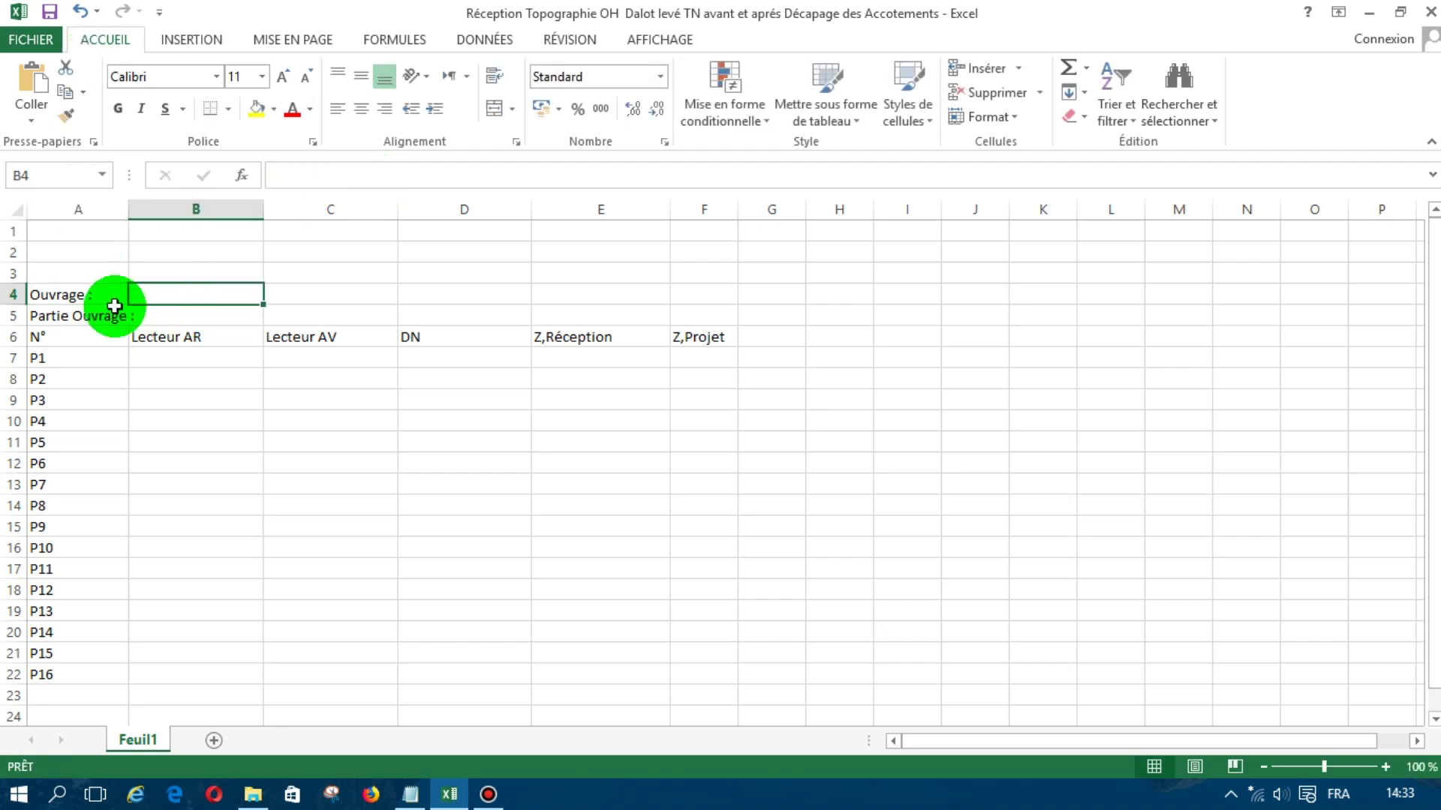
{"action": "left_click_drag", "start_coordinate": [166, 290], "coordinate": [183, 290]}
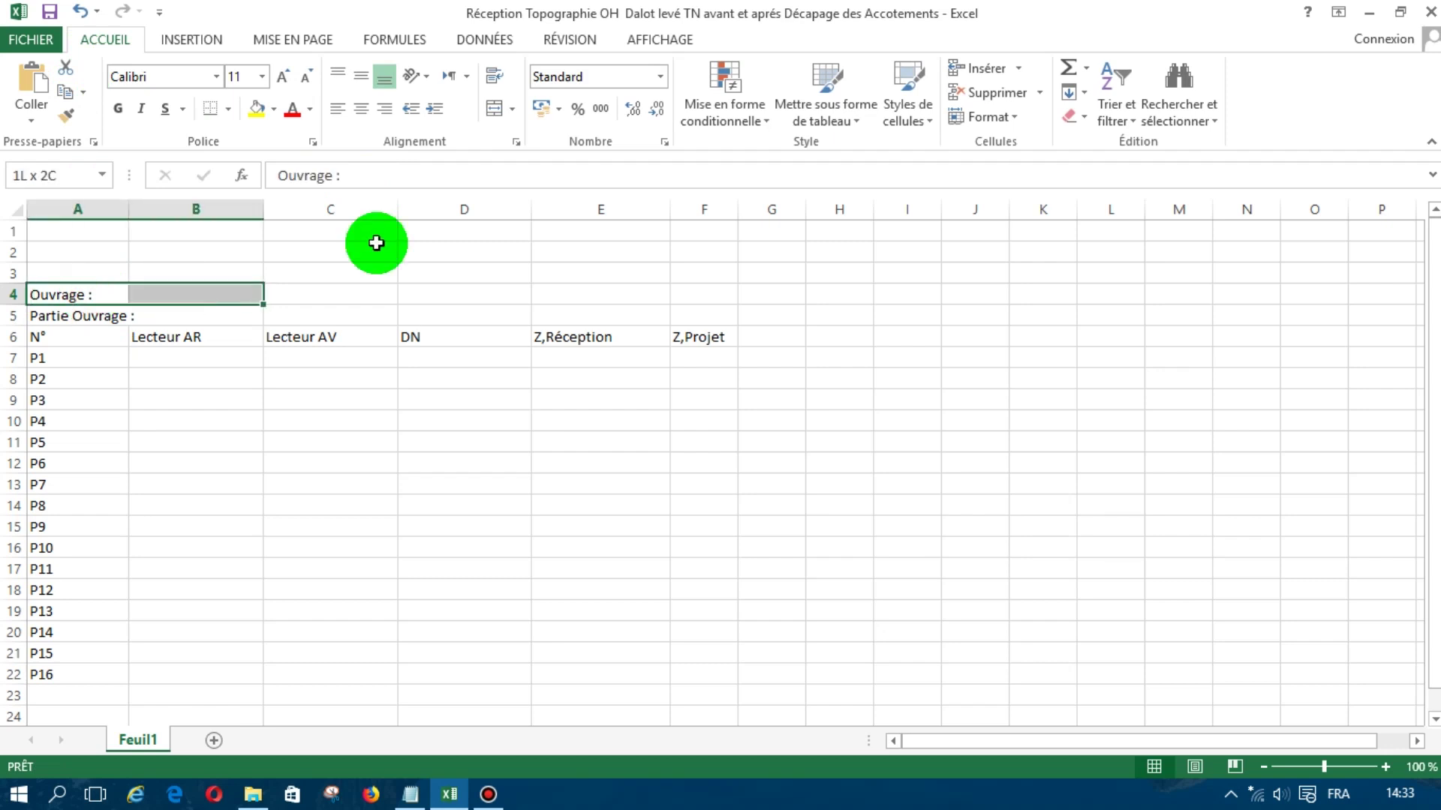
{"action": "left_click", "coordinate": [512, 109]}
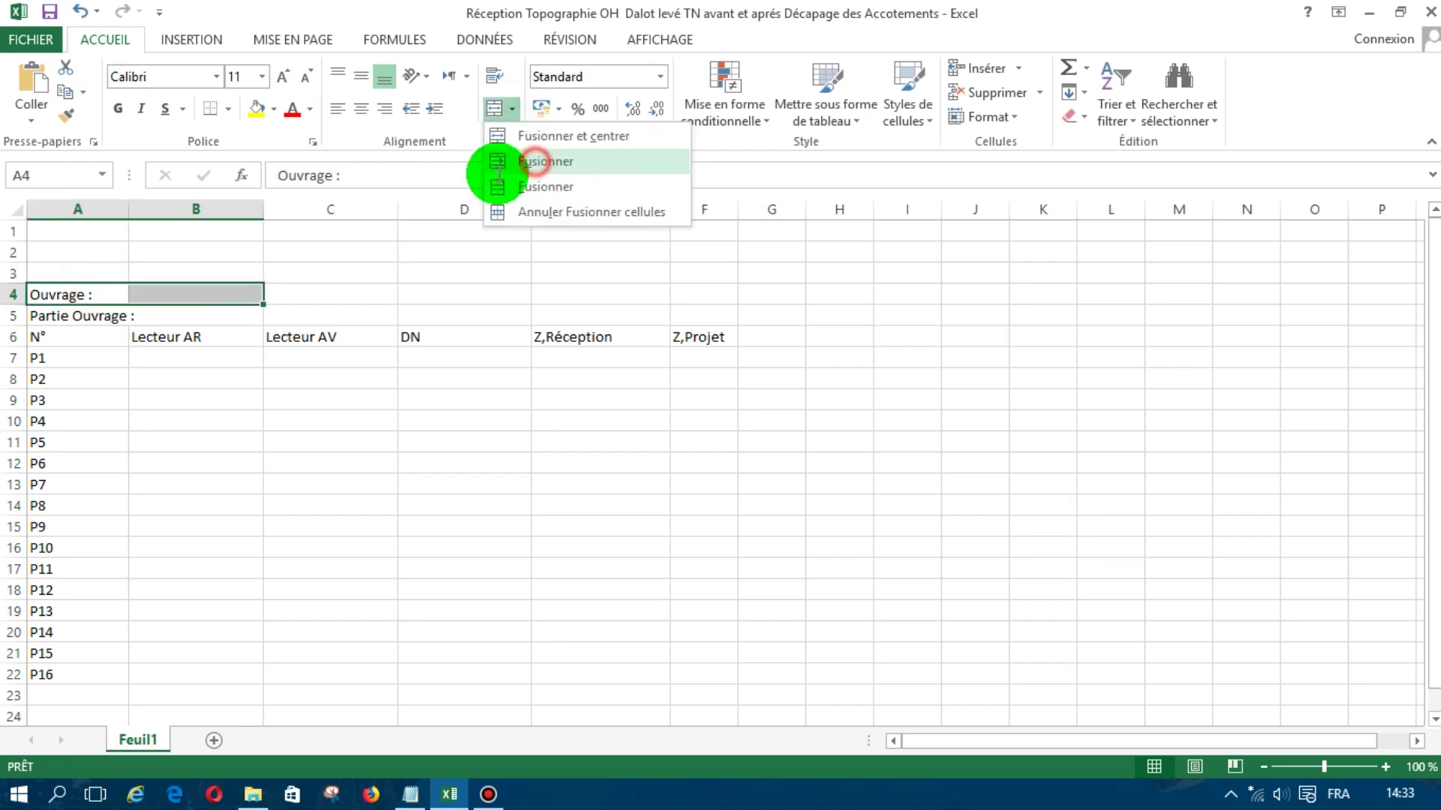
{"action": "left_click", "coordinate": [534, 158]}
Merge cells A5 and B5 and align the Partie Ouvrage : label to the left
{"action": "left_click_drag", "start_coordinate": [88, 312], "coordinate": [266, 300]}
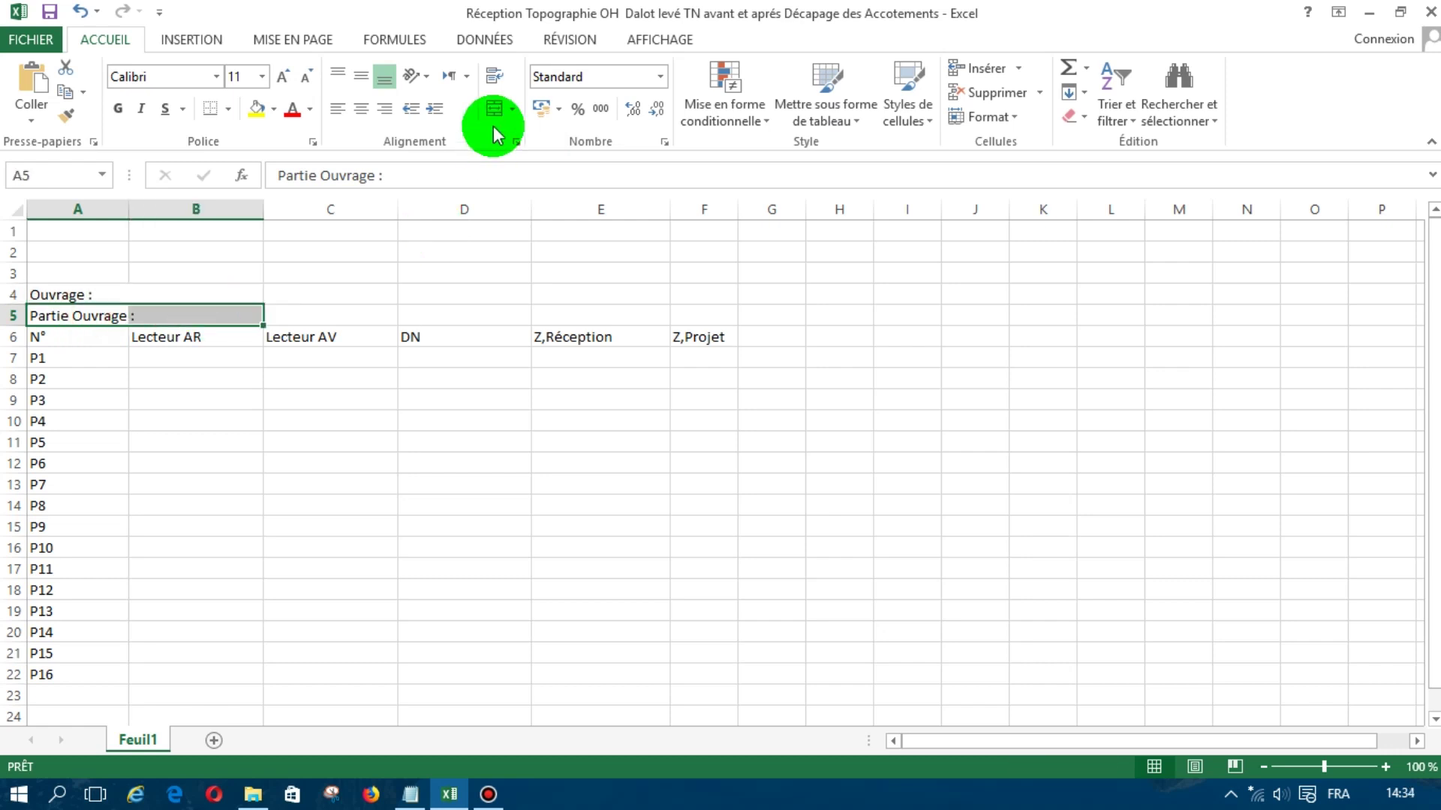
{"action": "left_click", "coordinate": [495, 109]}
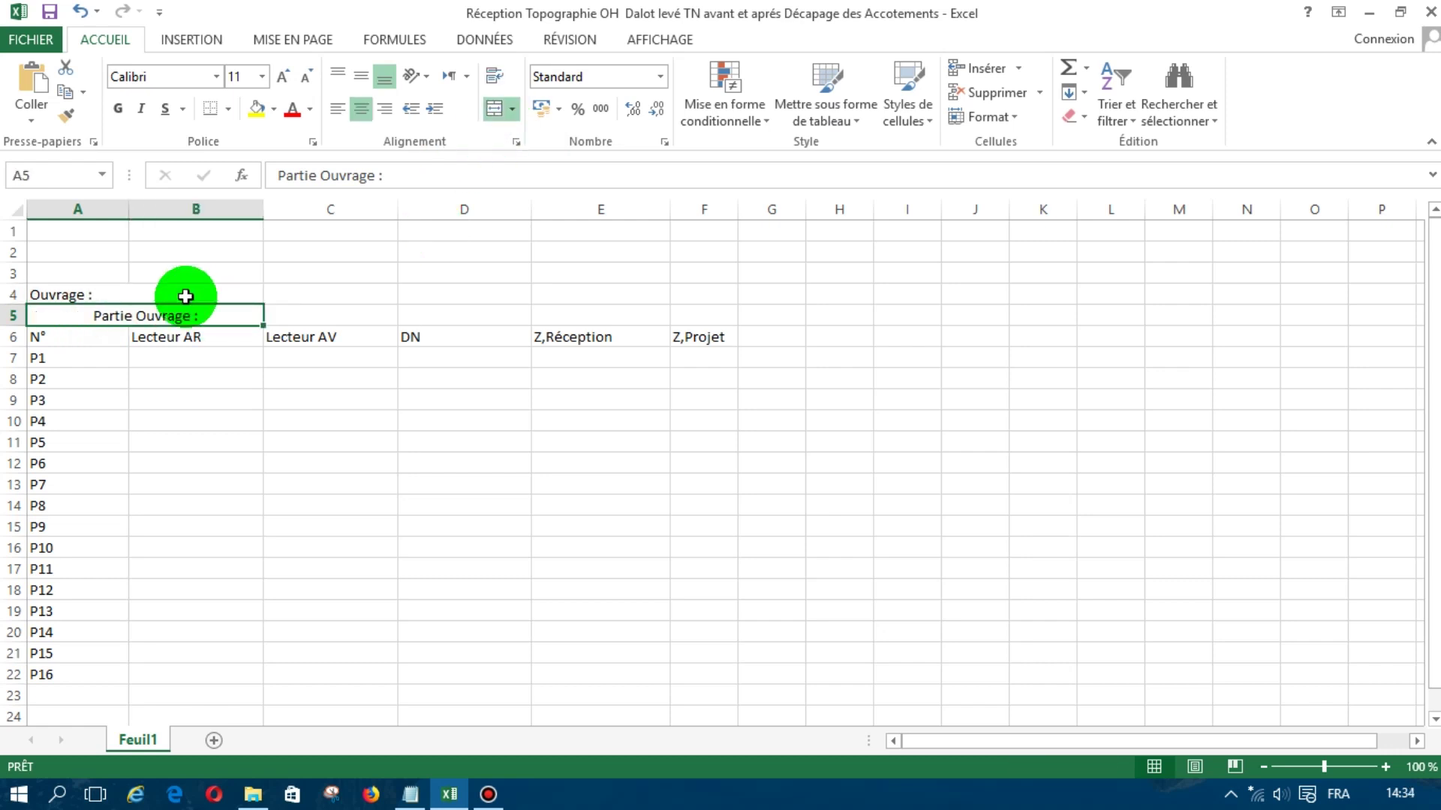
{"action": "left_click", "coordinate": [214, 270]}
{"action": "left_click", "coordinate": [147, 315]}
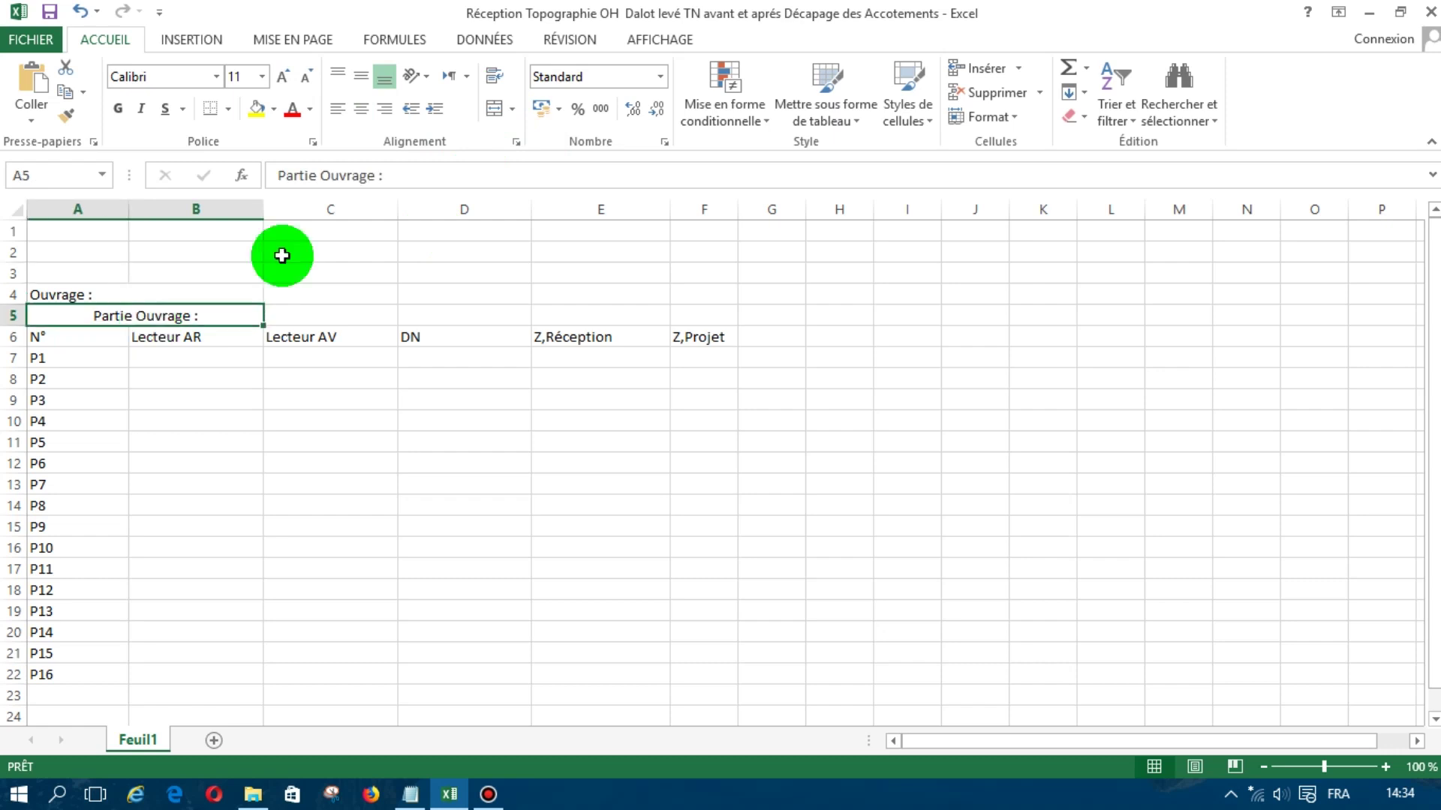
{"action": "left_click", "coordinate": [336, 109]}
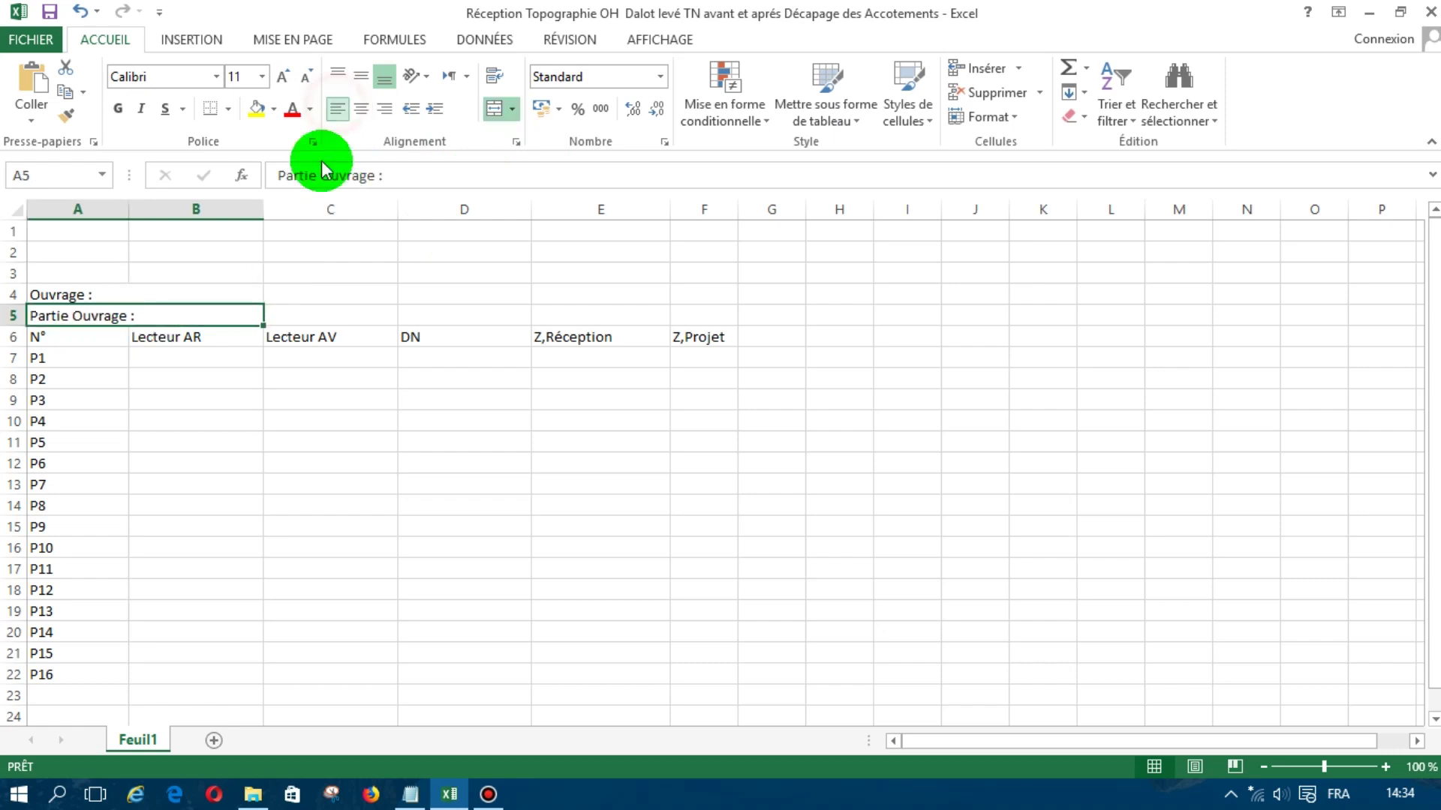
Enter the label PK : in C4 and the label Plan : in C5
{"action": "left_click", "coordinate": [294, 289]}
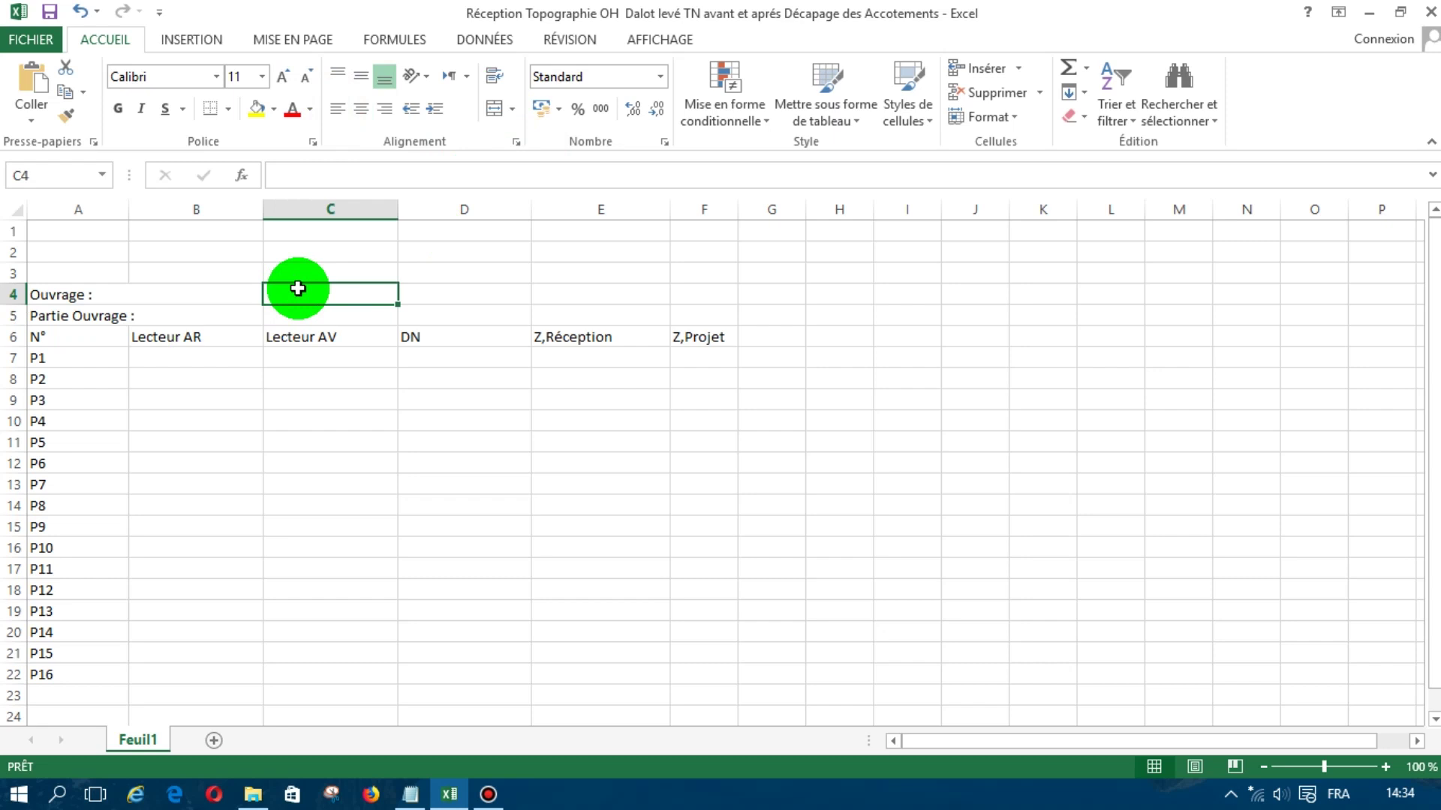
{"action": "type", "text": "PK"}
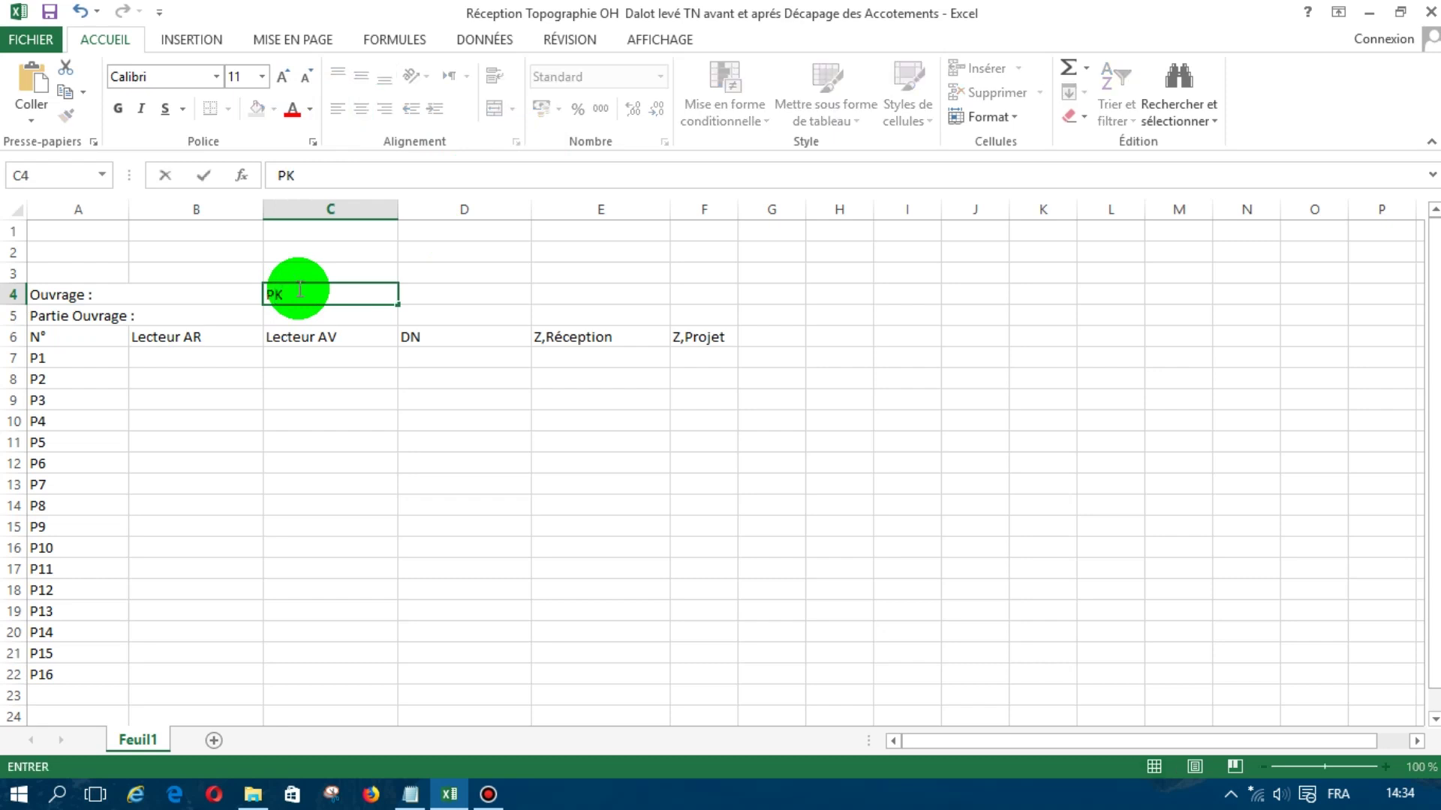
{"action": "type", "text": " :"}
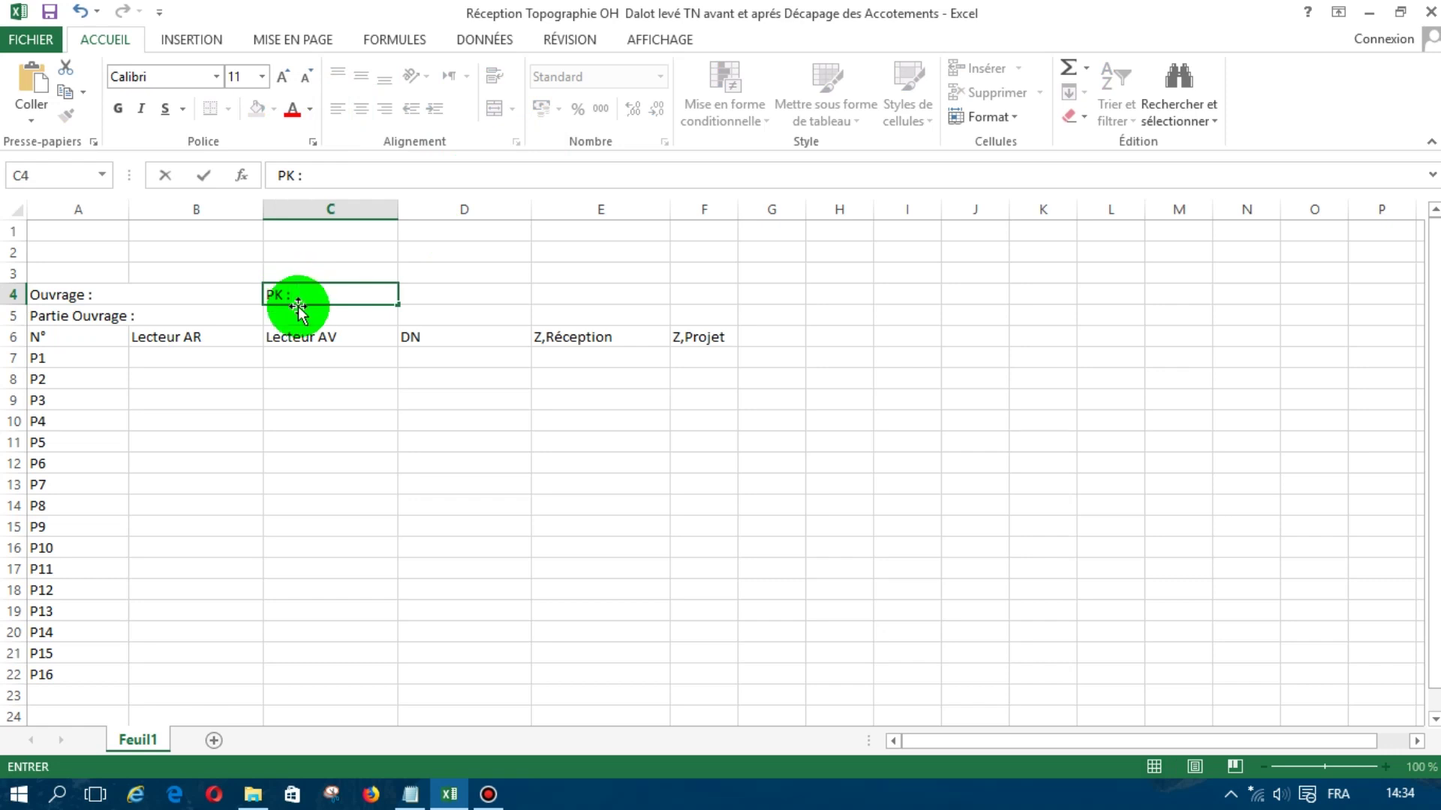
{"action": "left_click", "coordinate": [298, 319]}
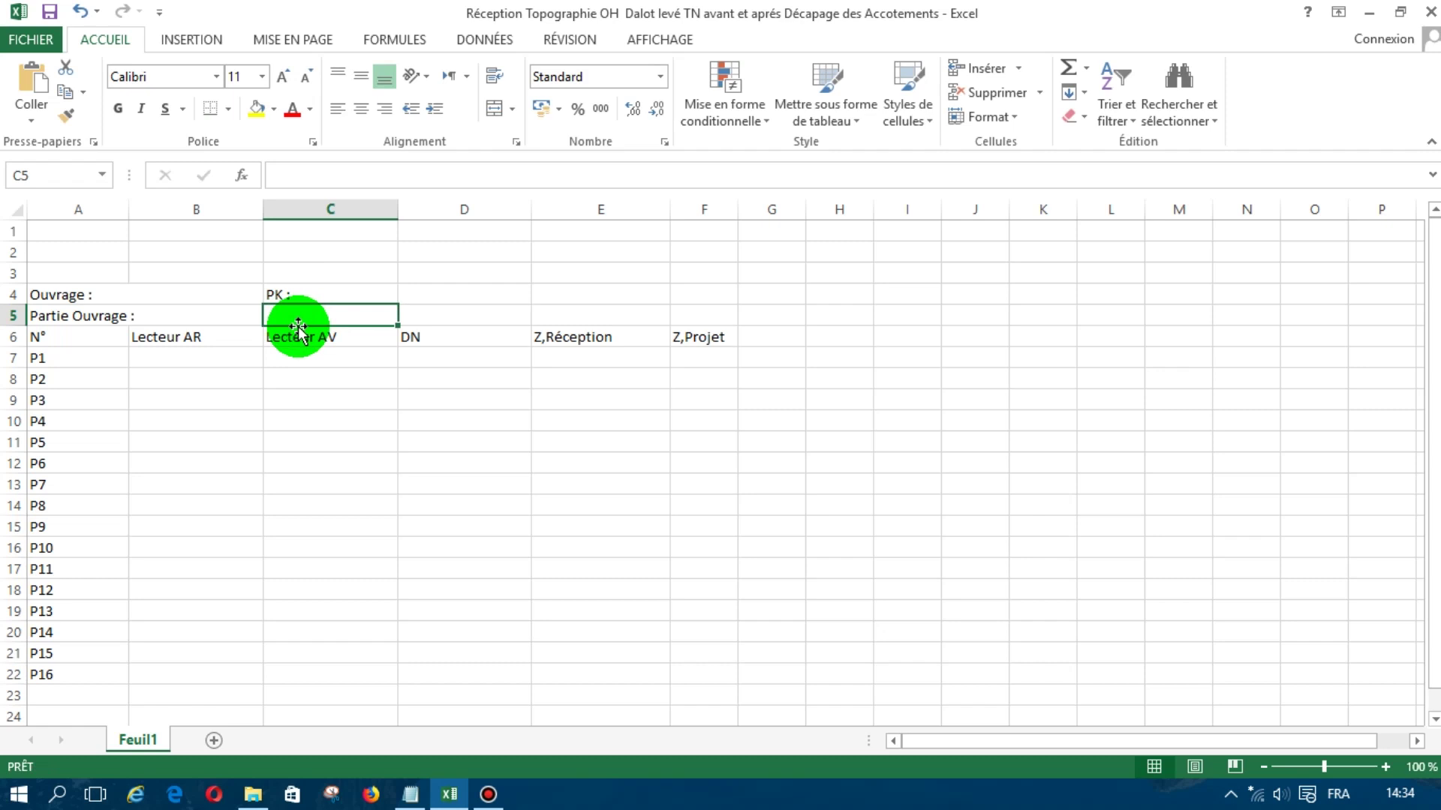
{"action": "type", "text": "PK :"}
{"action": "key", "text": "BackSpace"}
{"action": "key", "text": "BackSpace"}
{"action": "key", "text": "BackSpace"}
{"action": "type", "text": "lan :"}
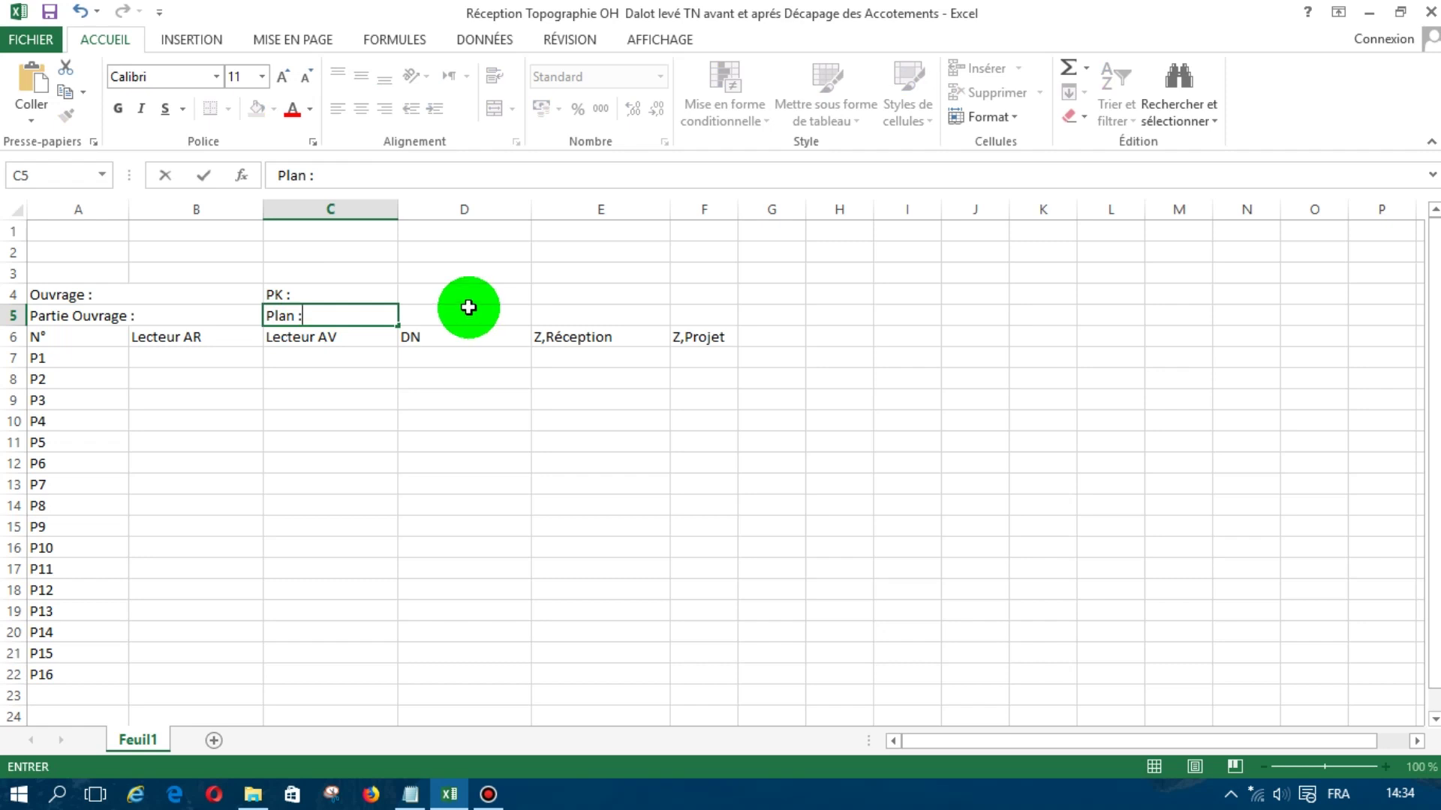
Enter the label Date : in D5 and move it up to D4
{"action": "left_click", "coordinate": [468, 304]}
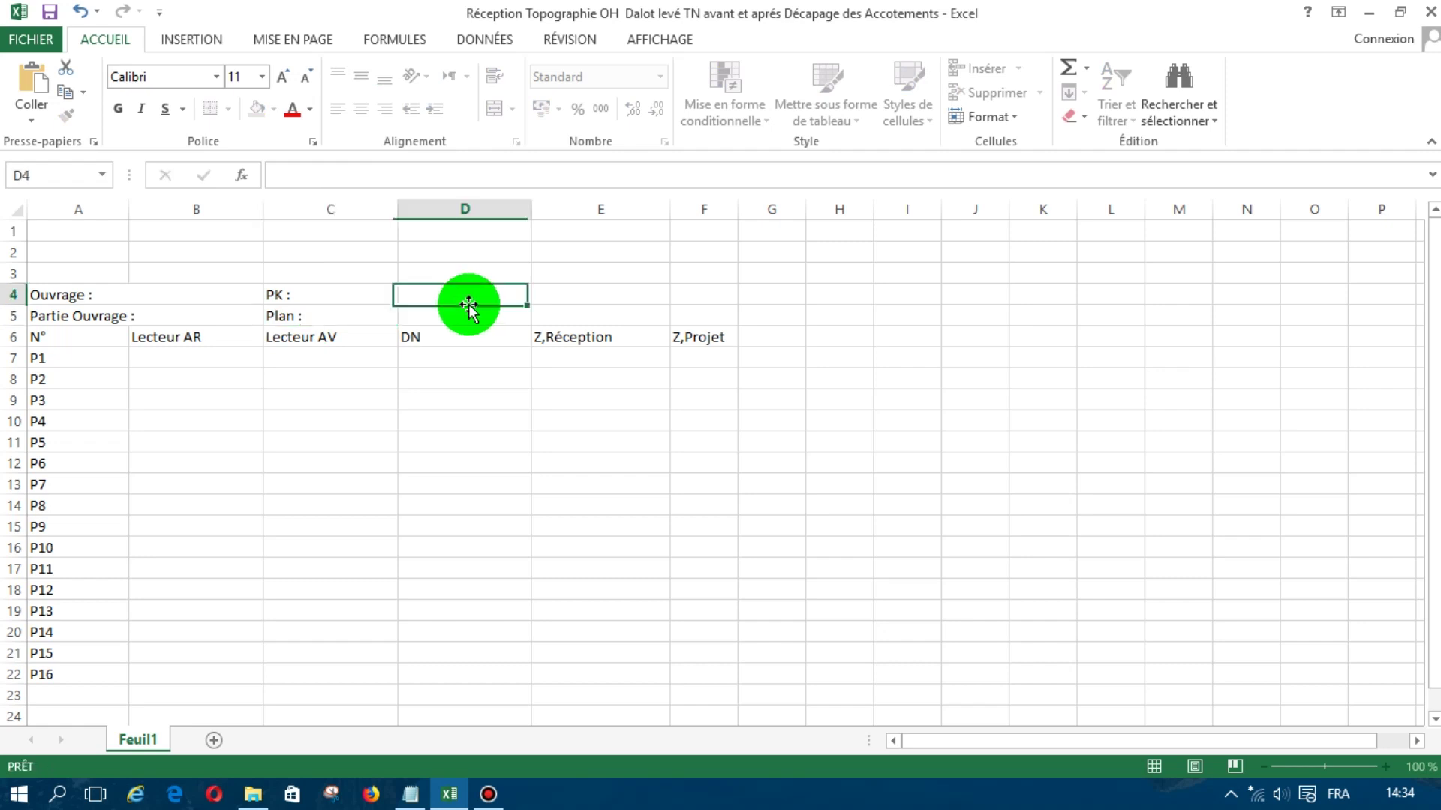
{"action": "left_click", "coordinate": [468, 314]}
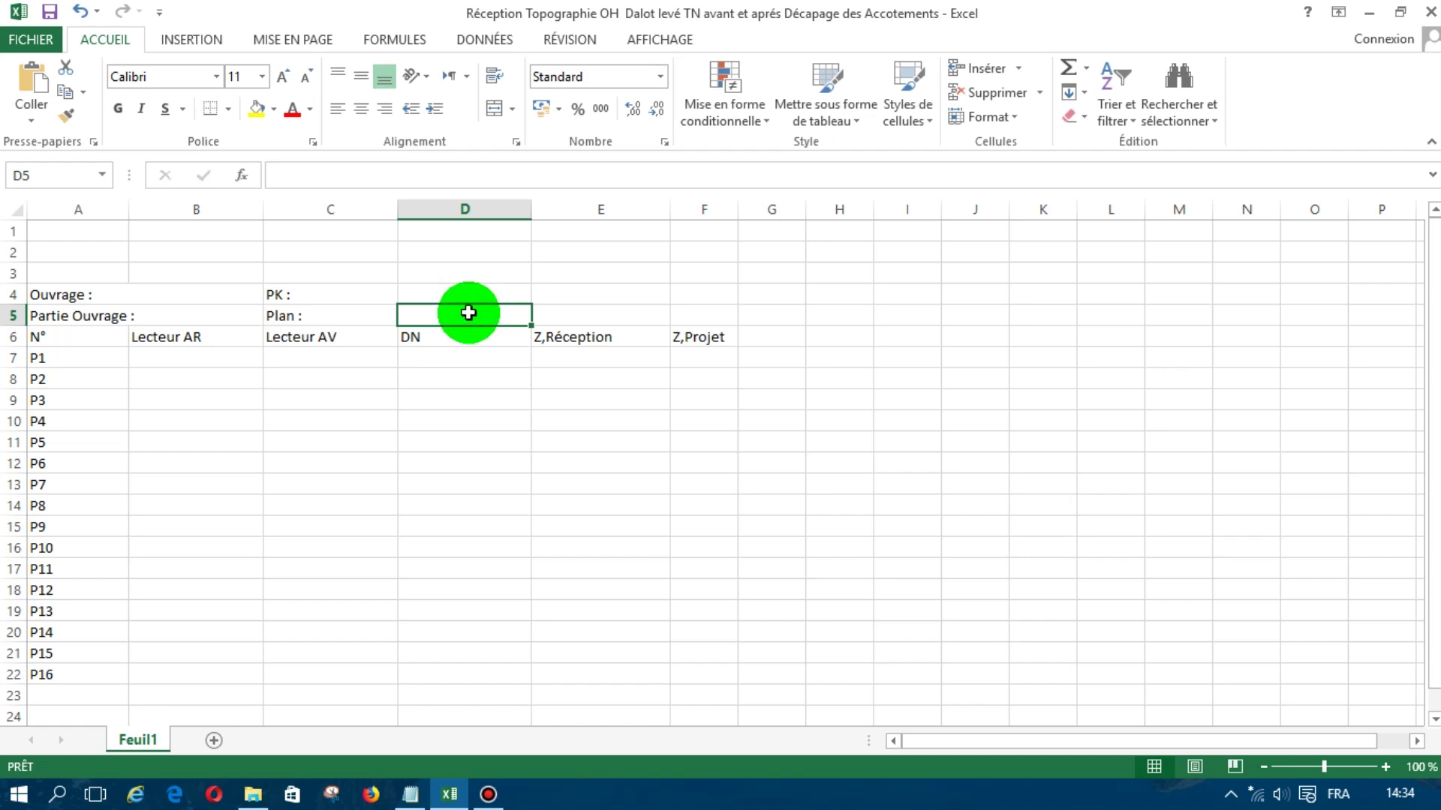
{"action": "type", "text": "DN"}
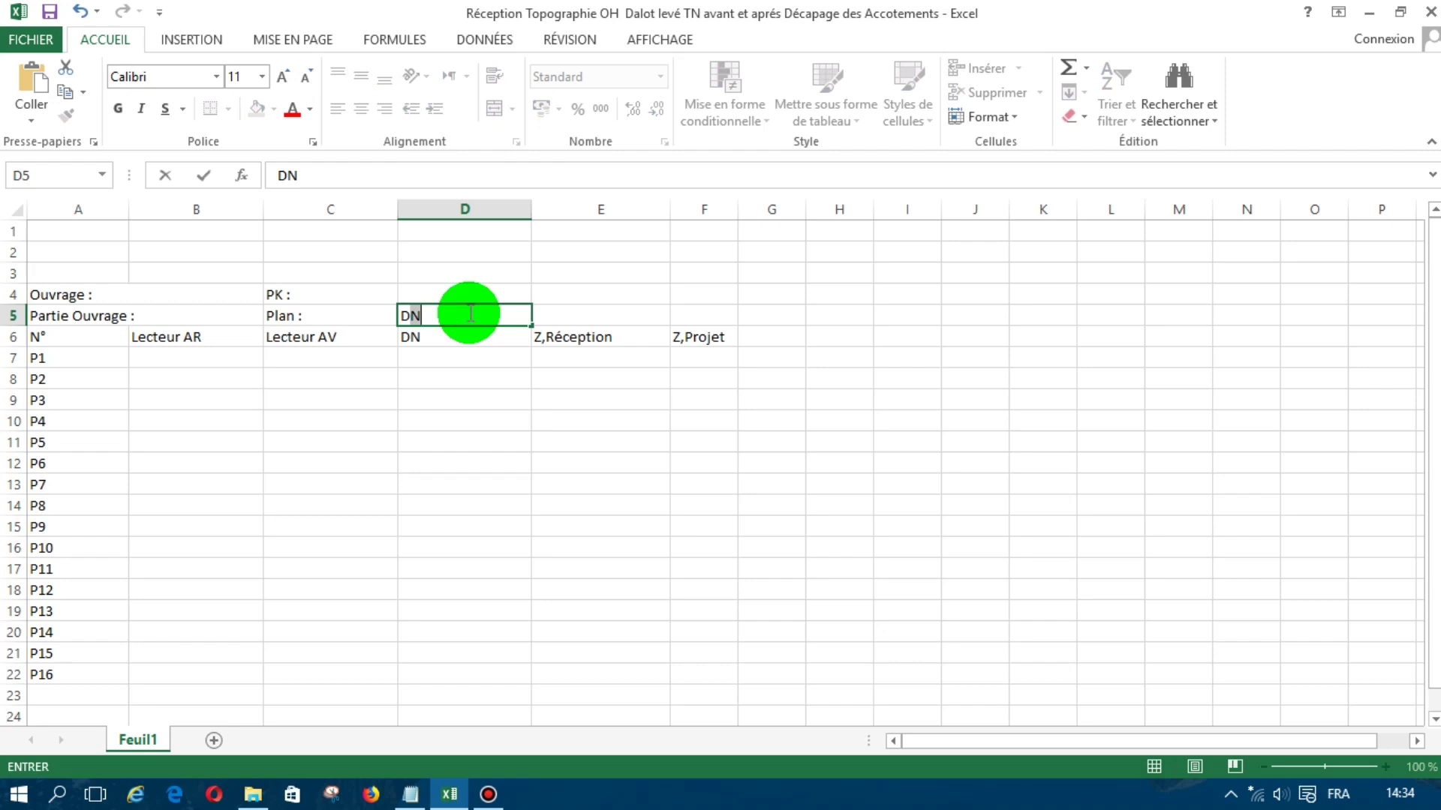
{"action": "type", "text": "ate :"}
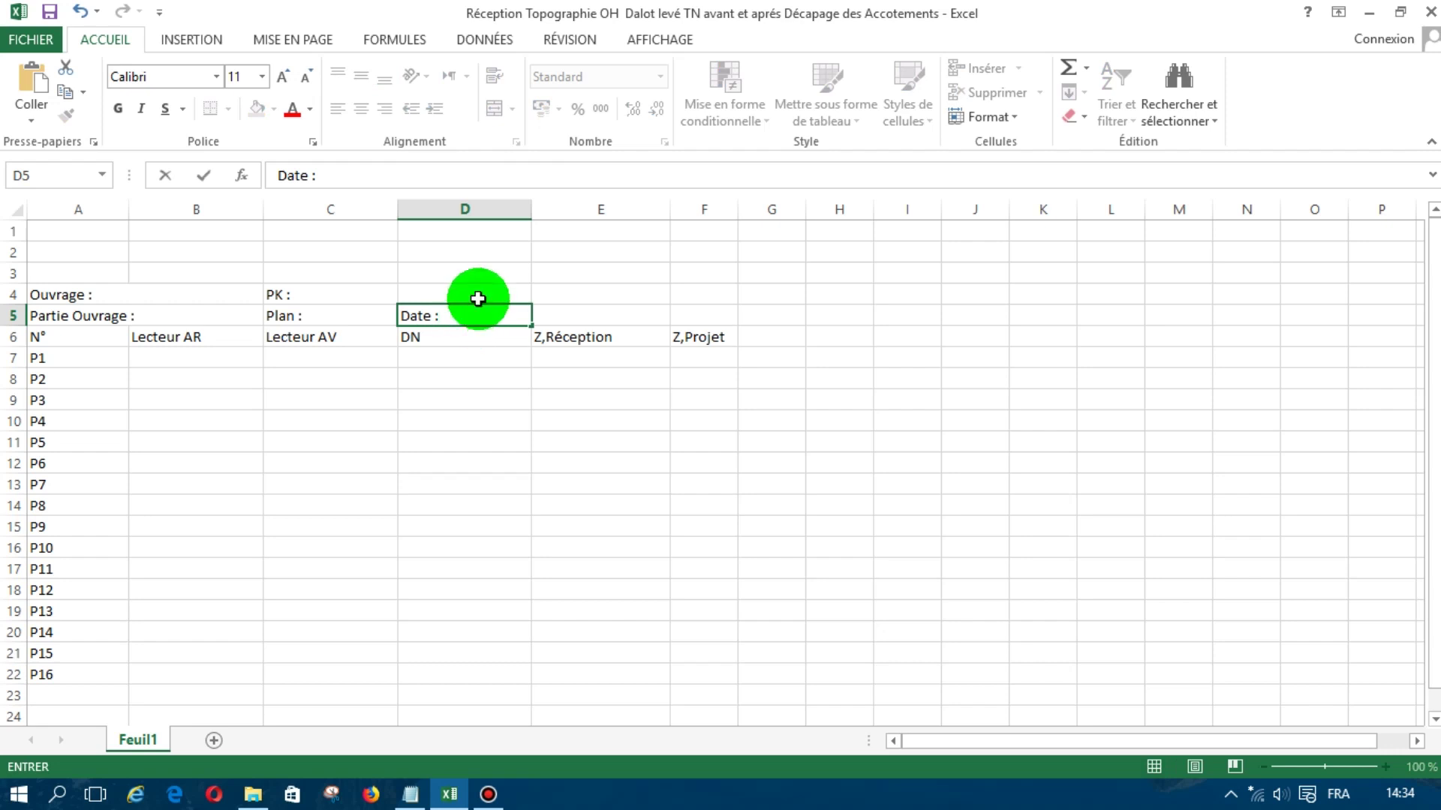
{"action": "left_click_drag", "start_coordinate": [479, 303], "coordinate": [478, 293]}
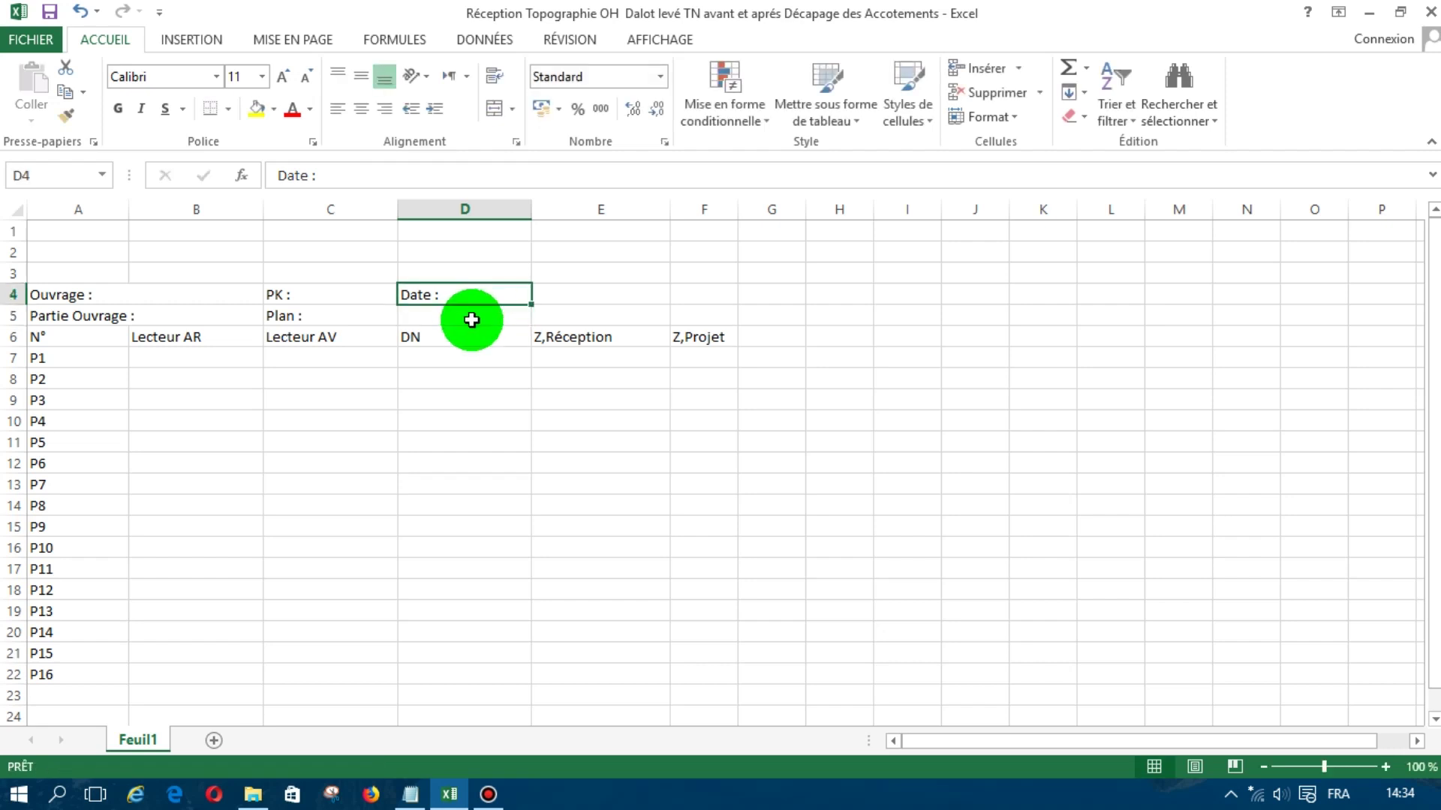
Enter the label Fiche n° : in D5, below the Date : label
{"action": "left_click", "coordinate": [471, 319]}
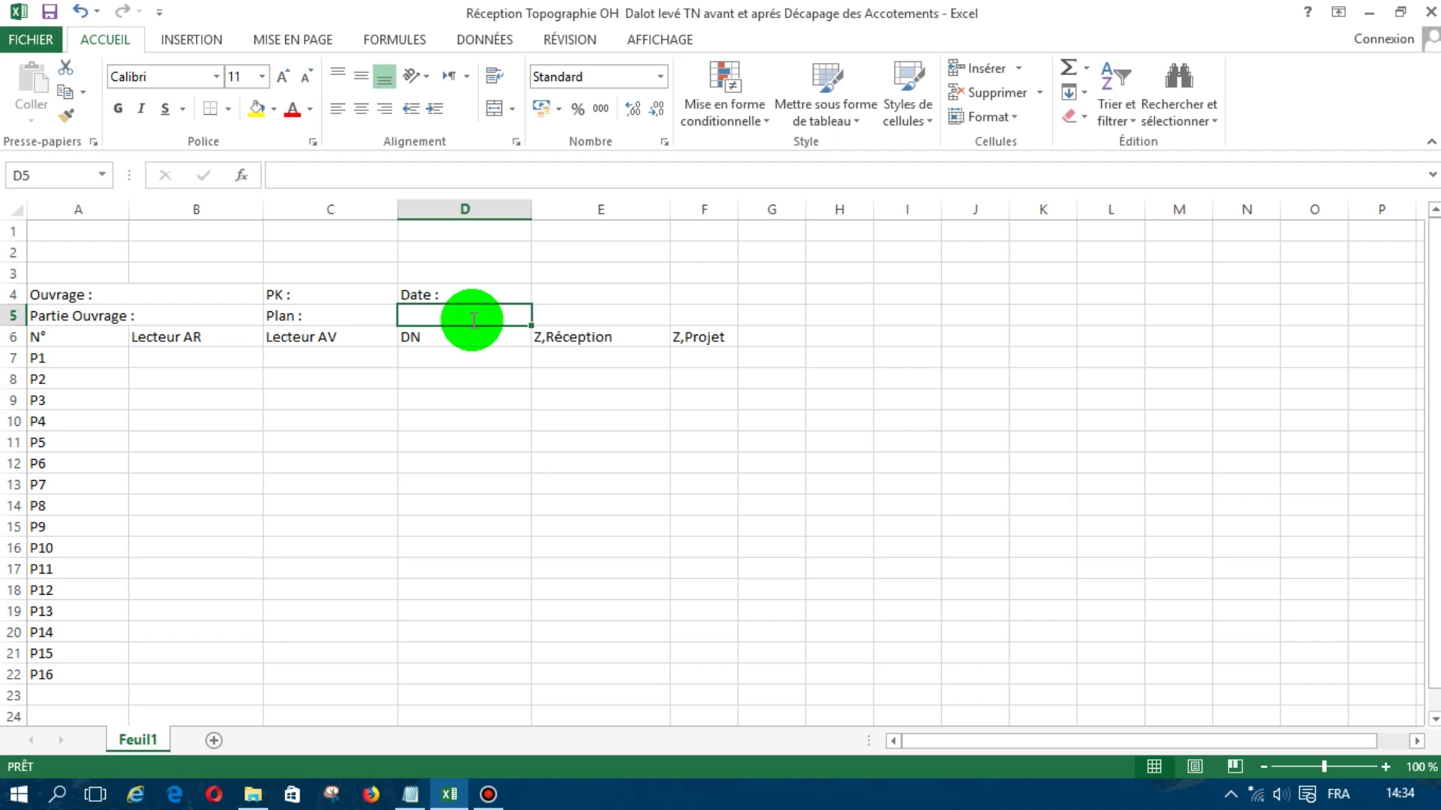
{"action": "type", "text": "Fiche"}
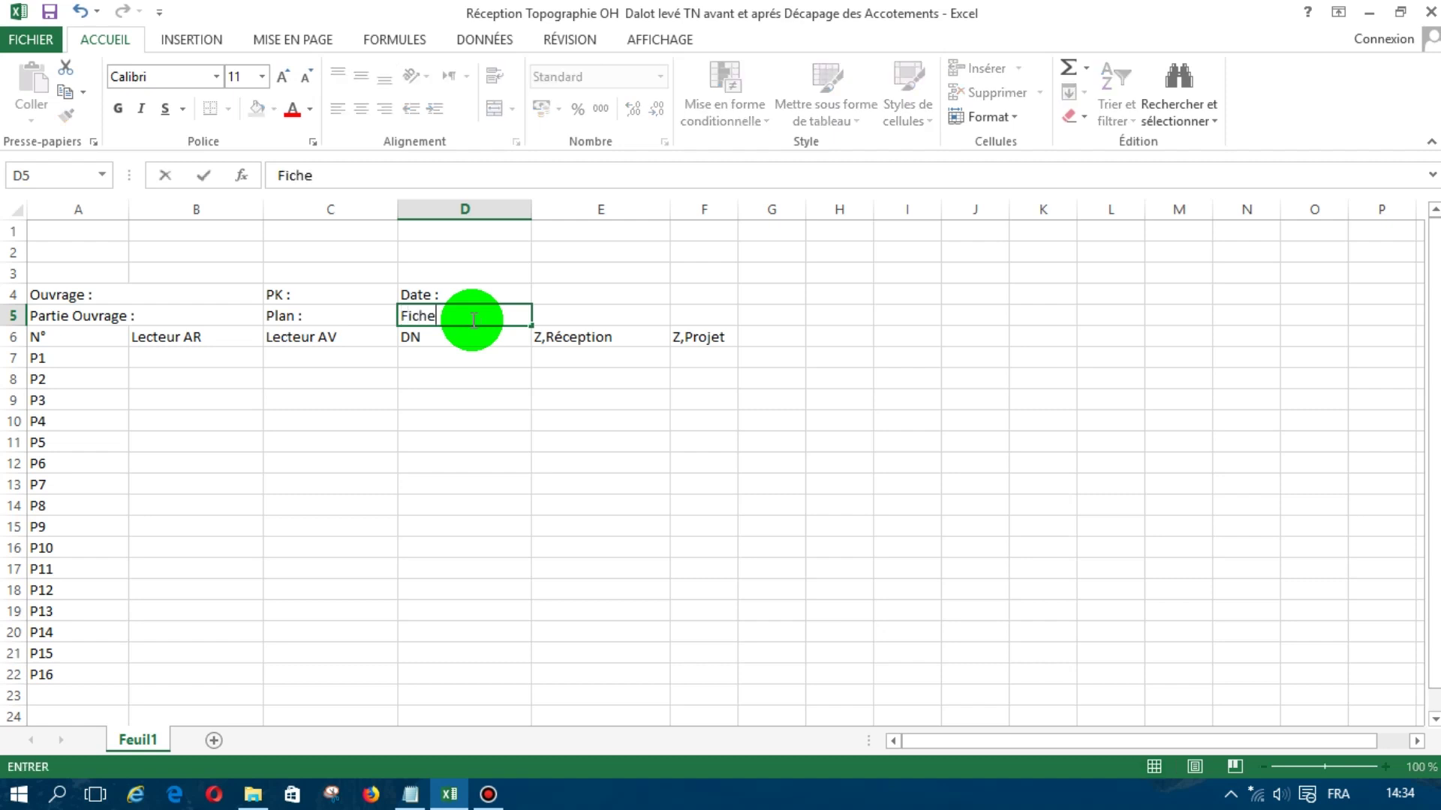
{"action": "type", "text": " n° :"}
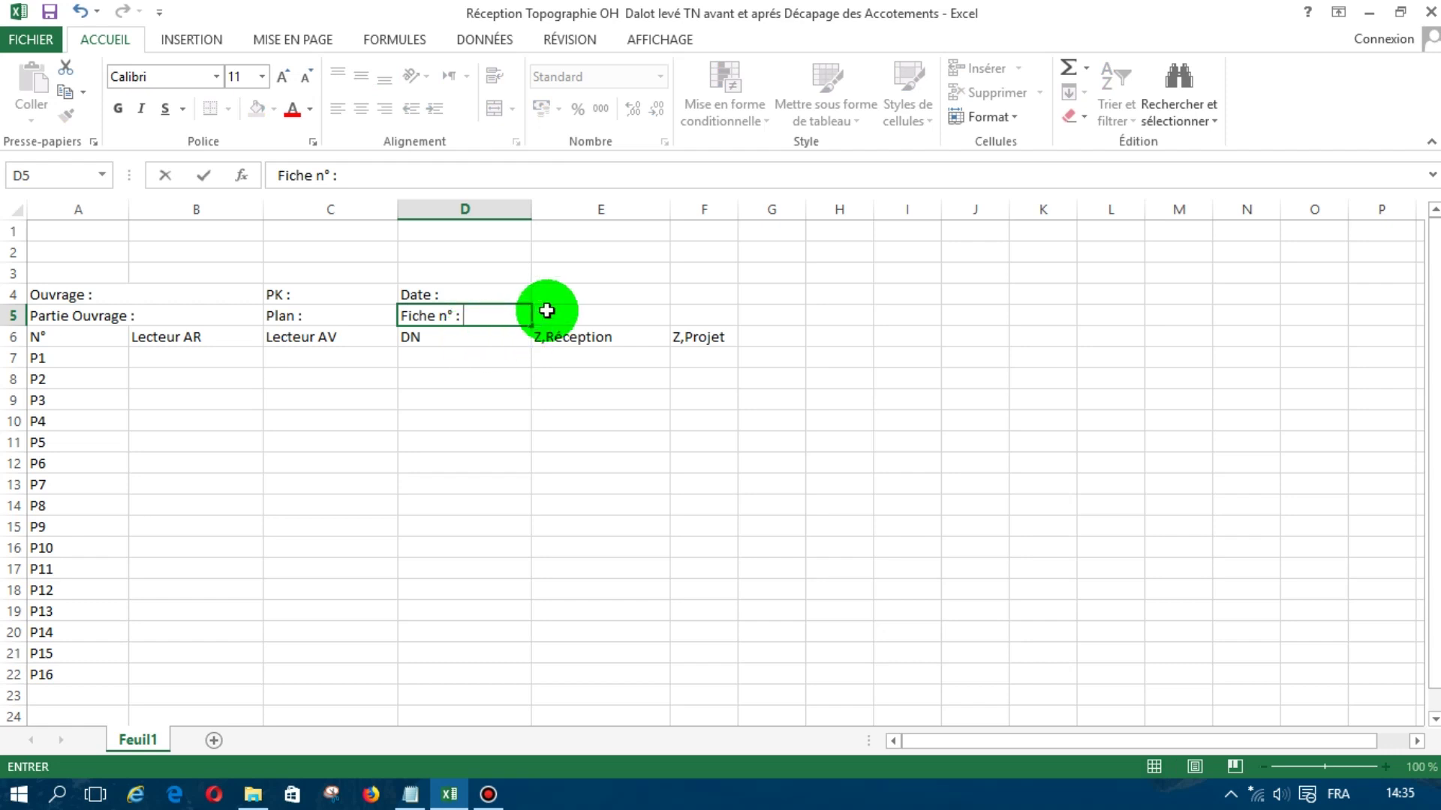
{"action": "key", "text": "Tab"}
Widen column F to about the same width as column E
{"action": "key", "text": "Tab"}
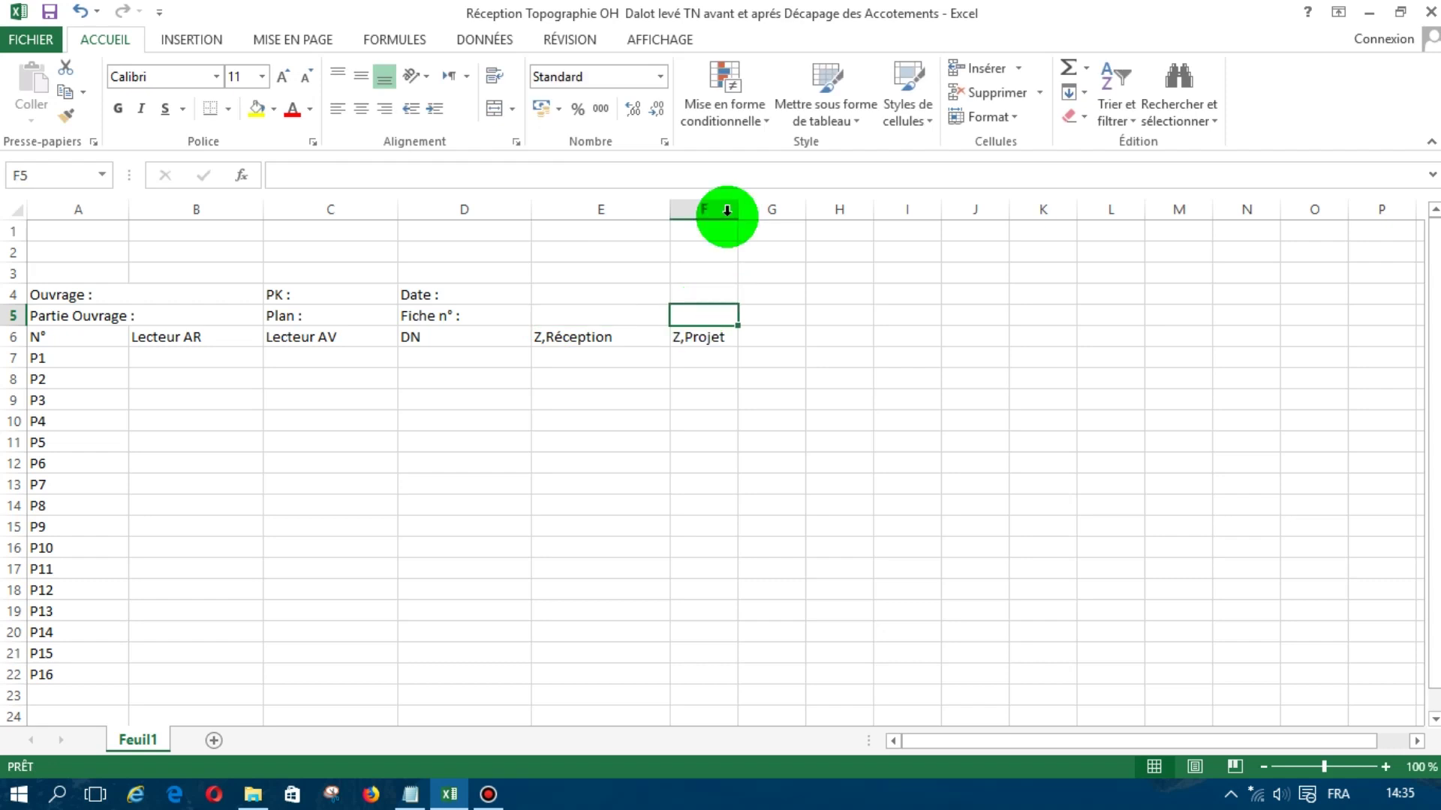
{"action": "left_click_drag", "start_coordinate": [734, 204], "coordinate": [804, 224]}
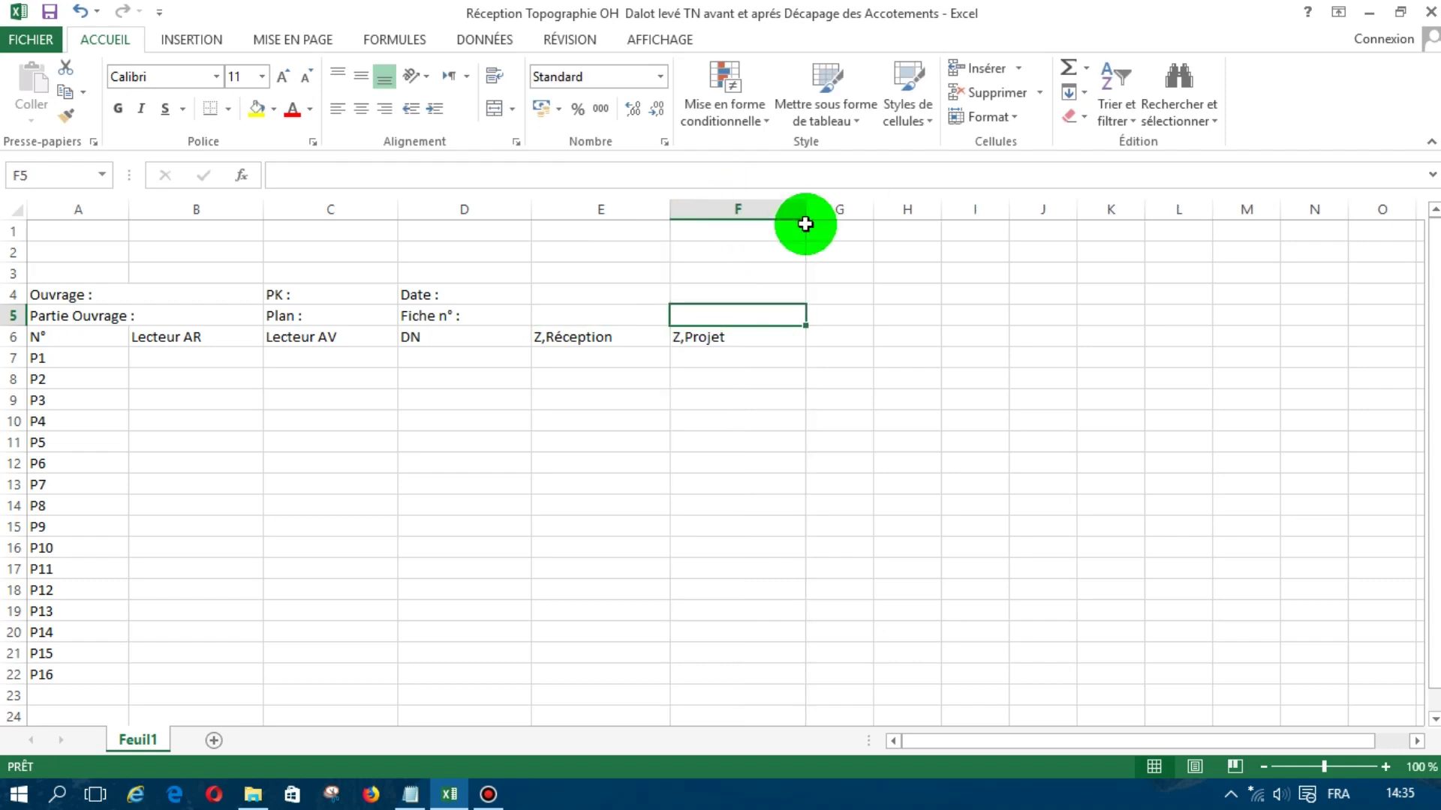
{"action": "left_click", "coordinate": [713, 398]}
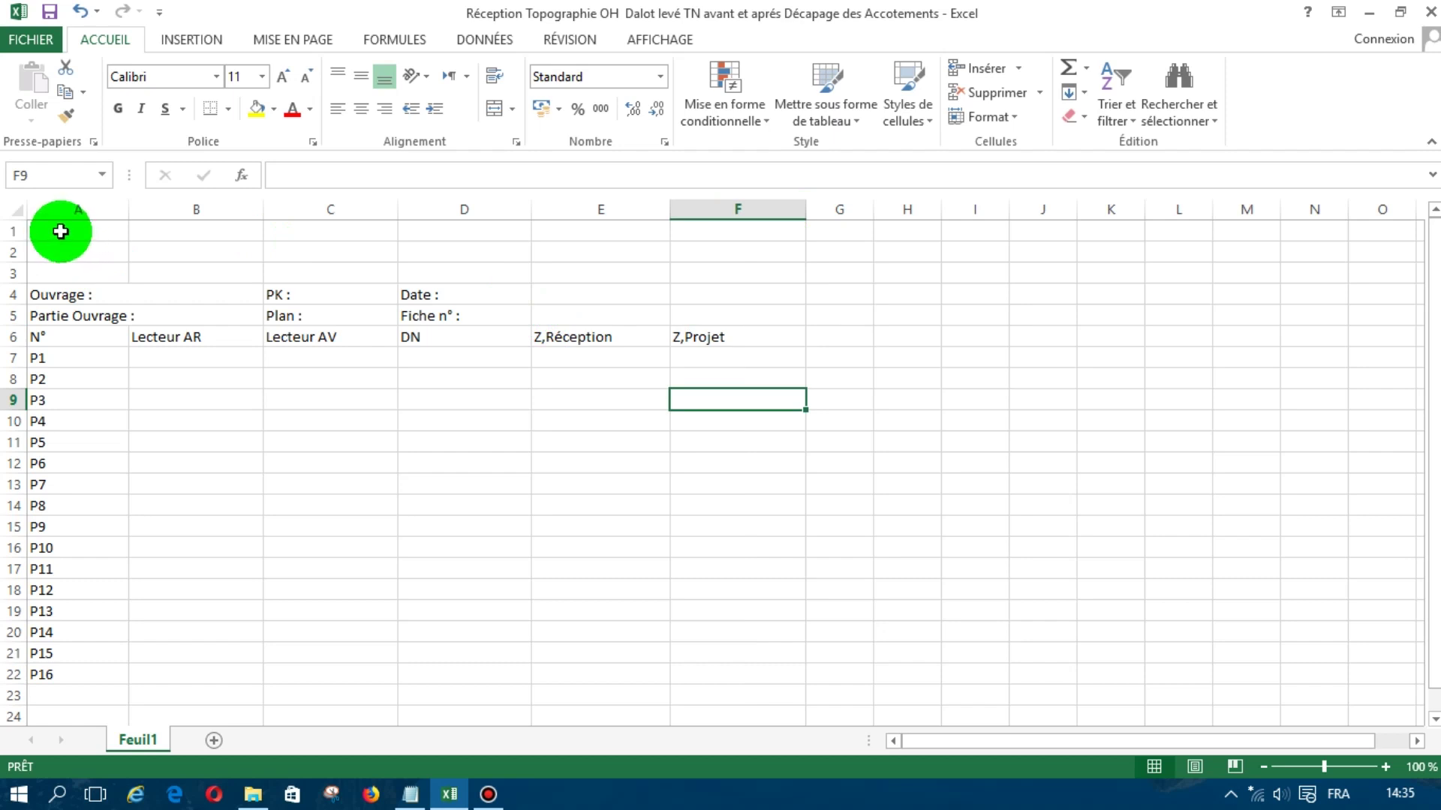
{"action": "left_click_drag", "start_coordinate": [60, 233], "coordinate": [86, 251]}
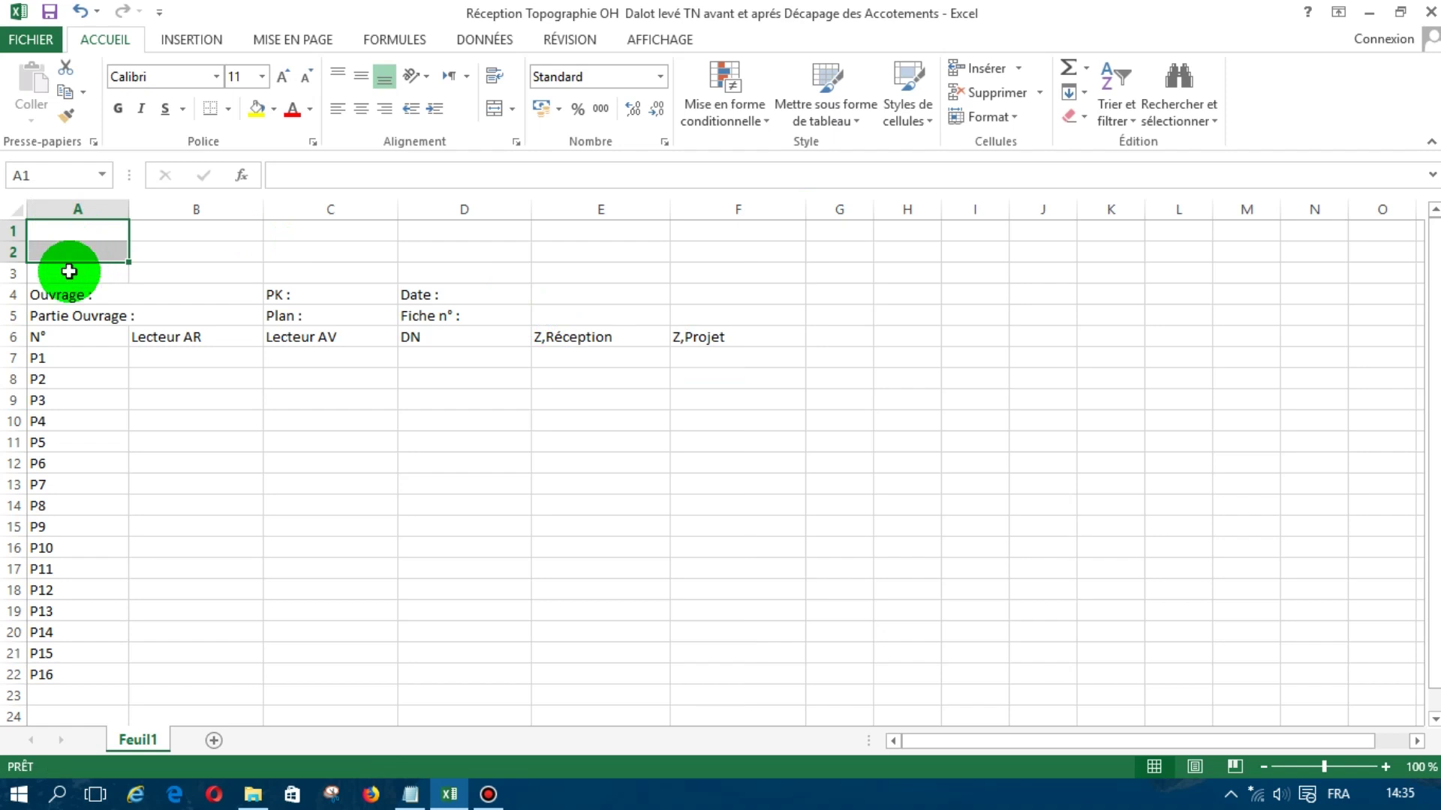
{"action": "left_click", "coordinate": [70, 272]}
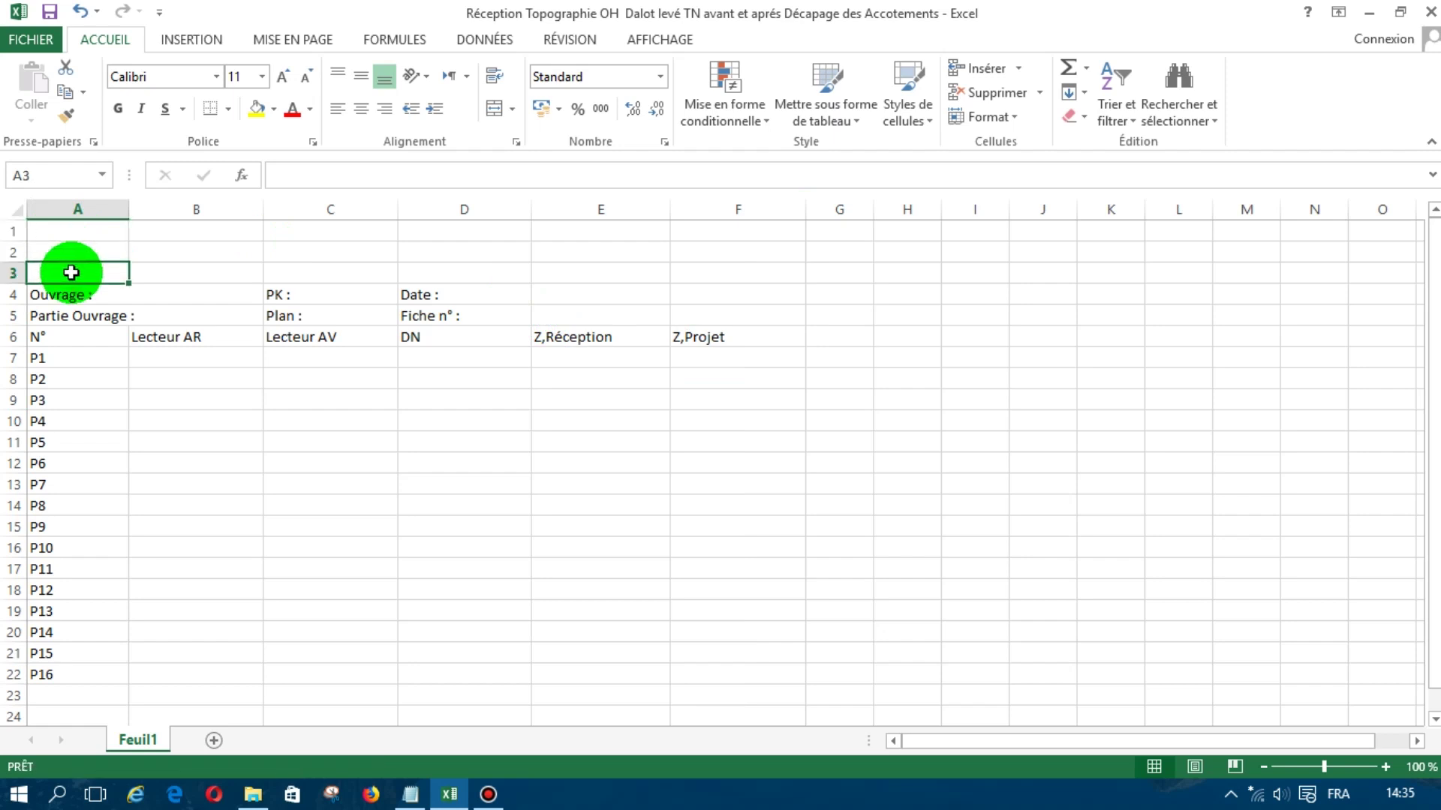
{"action": "left_click_drag", "start_coordinate": [79, 252], "coordinate": [87, 264]}
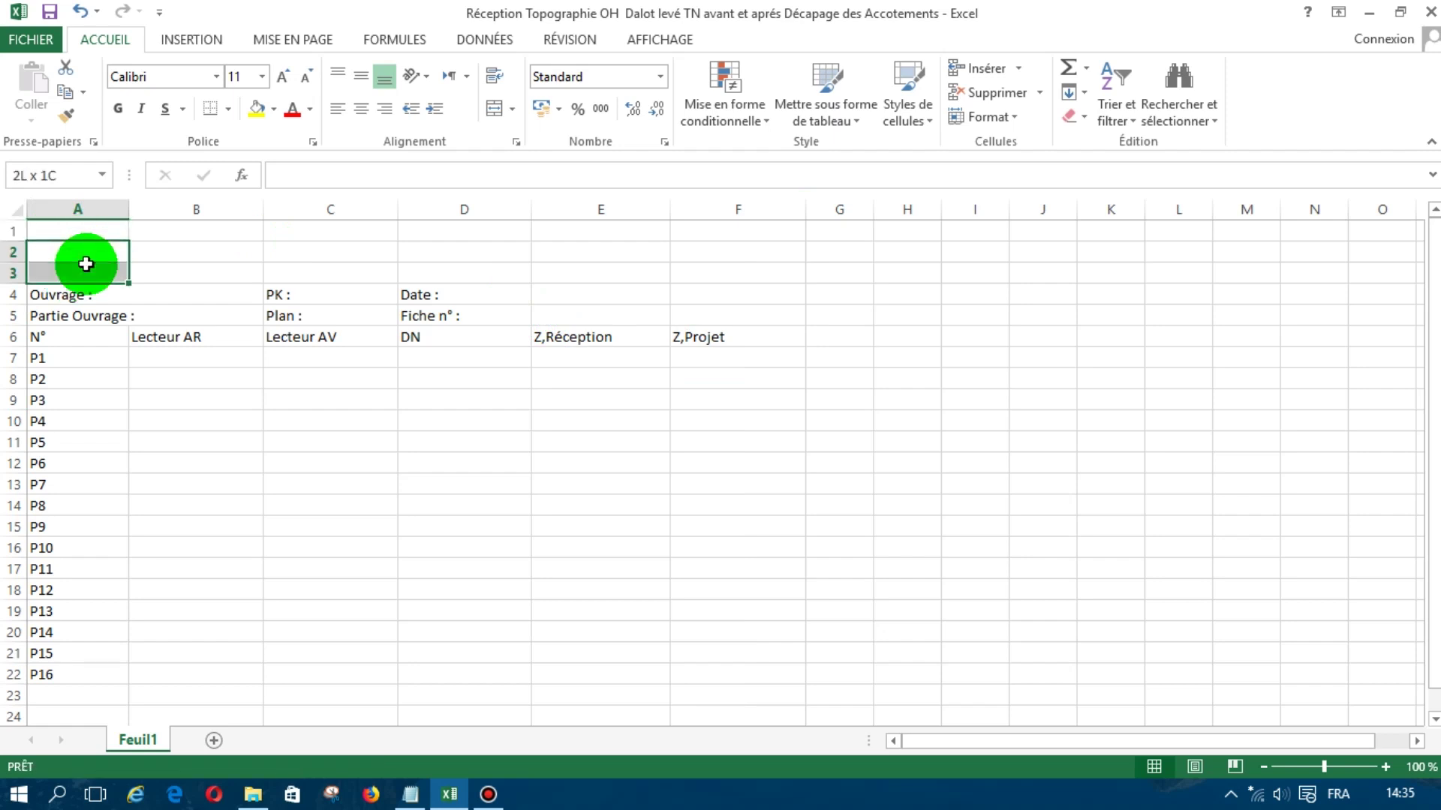
{"action": "left_click", "coordinate": [512, 111]}
{"action": "left_click", "coordinate": [520, 120]}
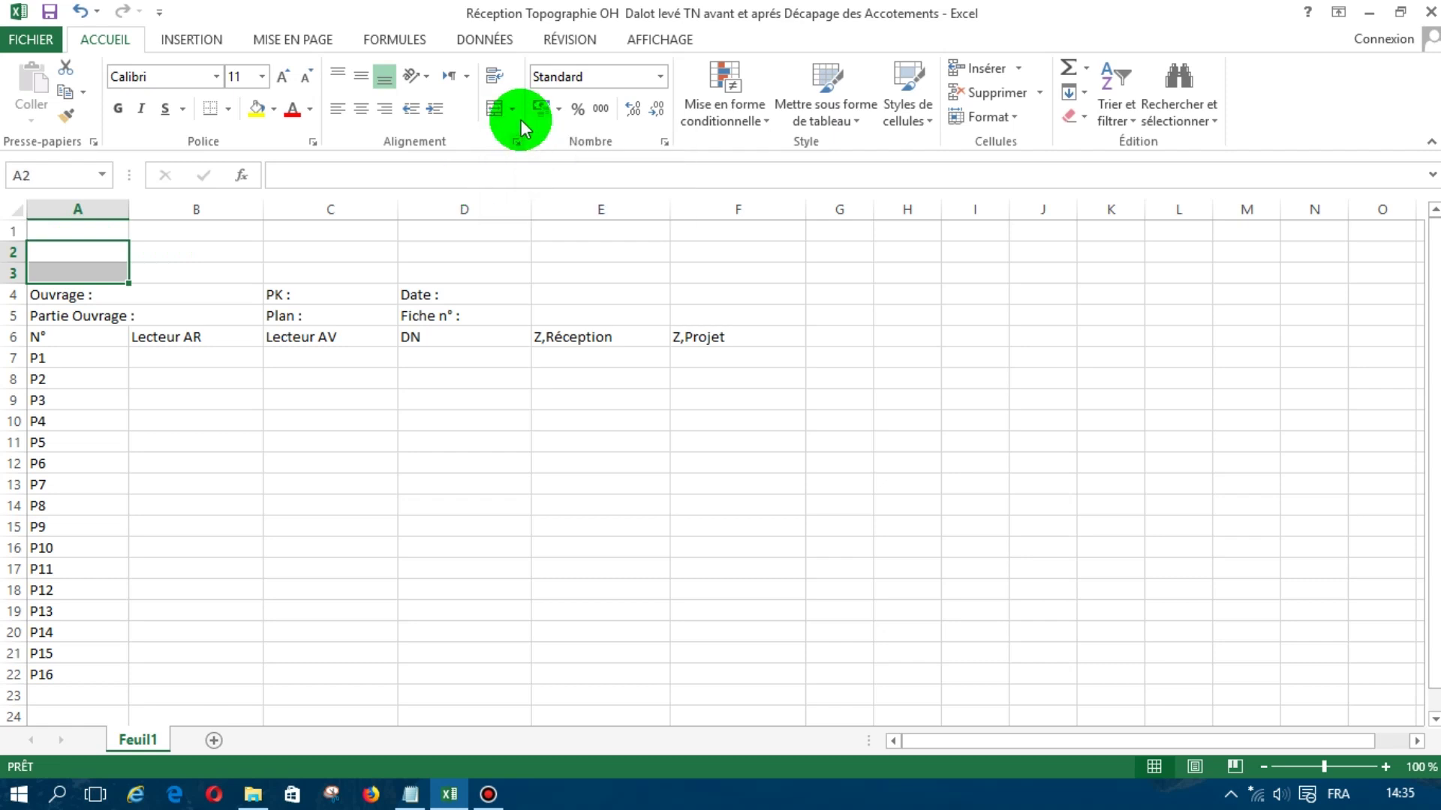
{"action": "left_click", "coordinate": [169, 265]}
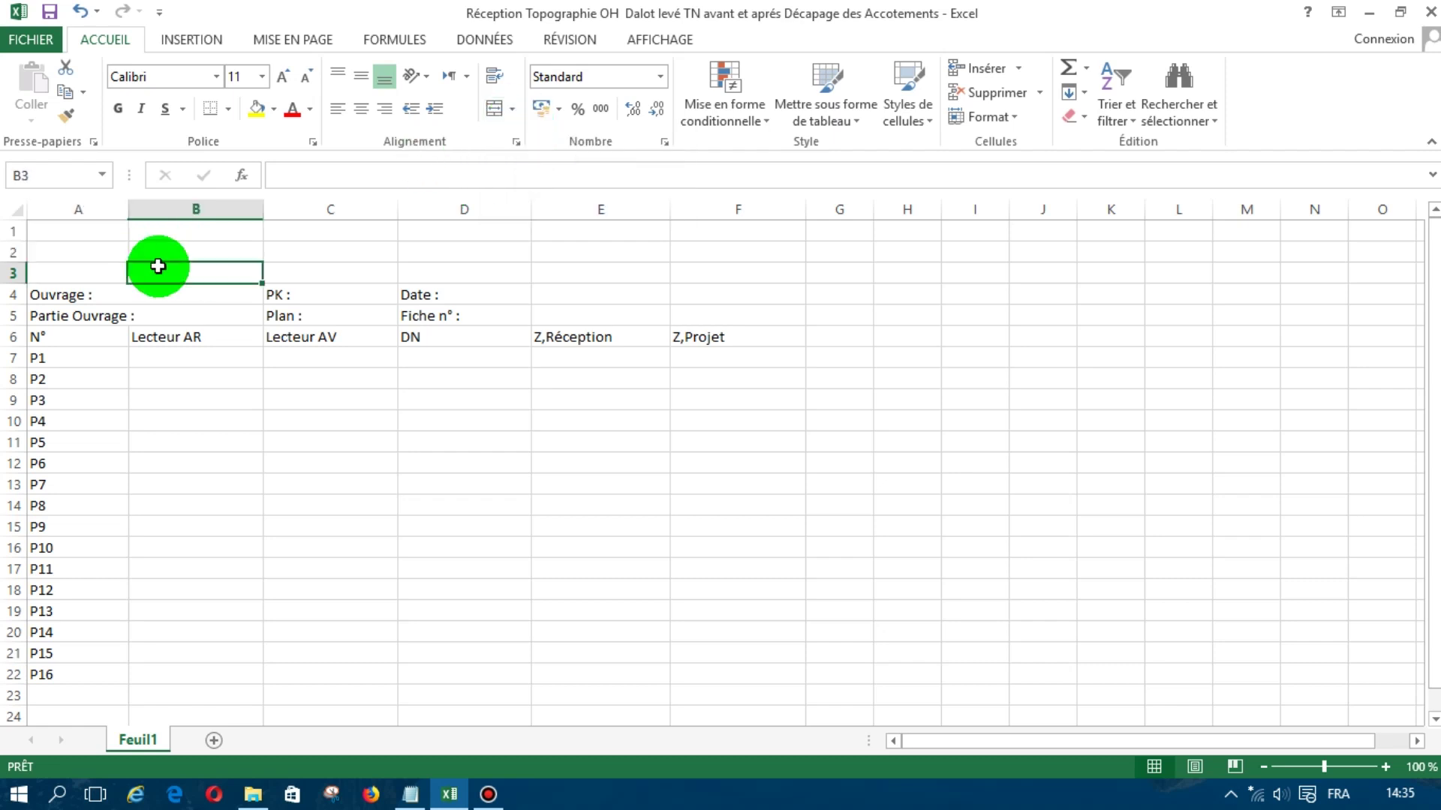
Merge cells A2:A3 without centering and enter the label Société in the merged cell
{"action": "left_click_drag", "start_coordinate": [109, 255], "coordinate": [106, 269]}
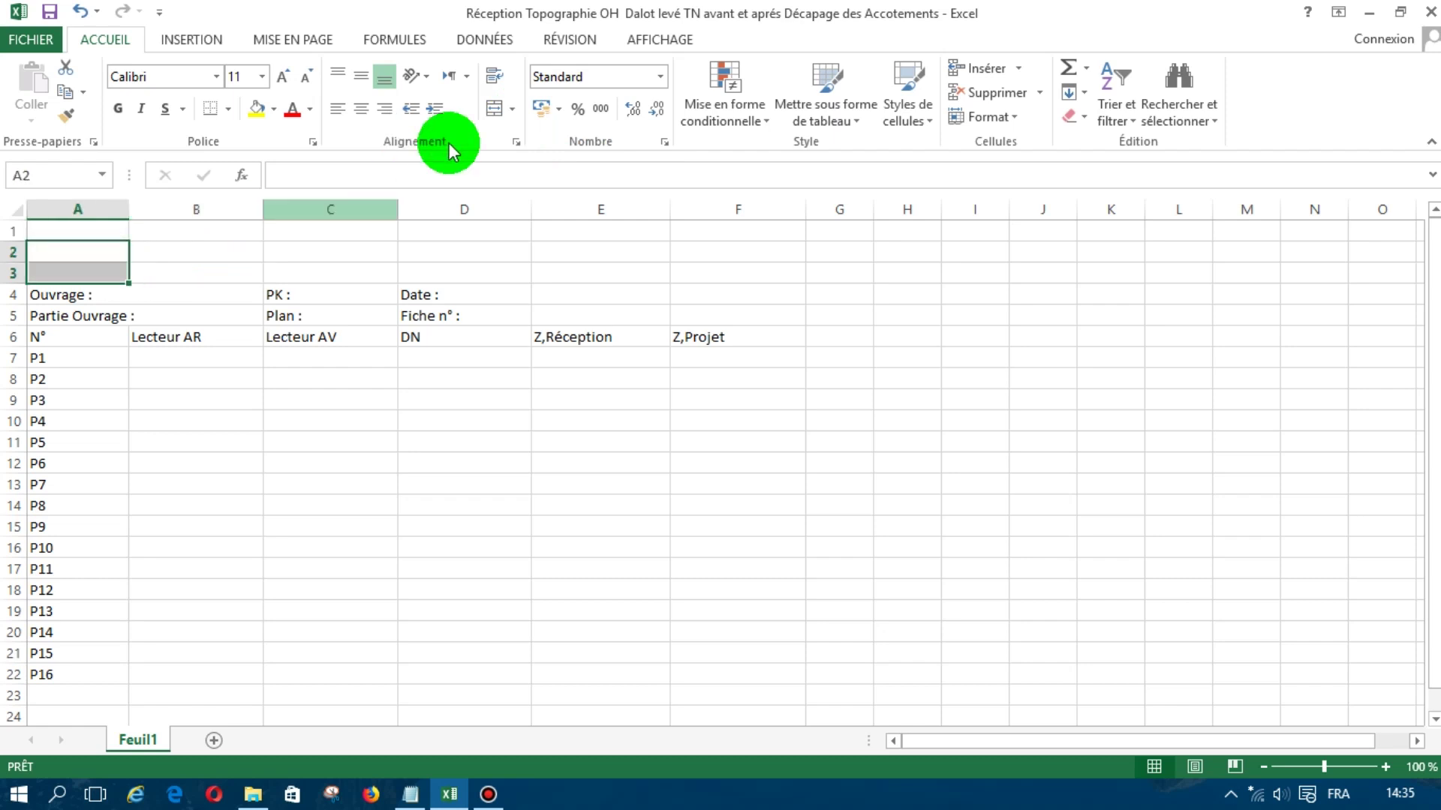
{"action": "left_click", "coordinate": [513, 110]}
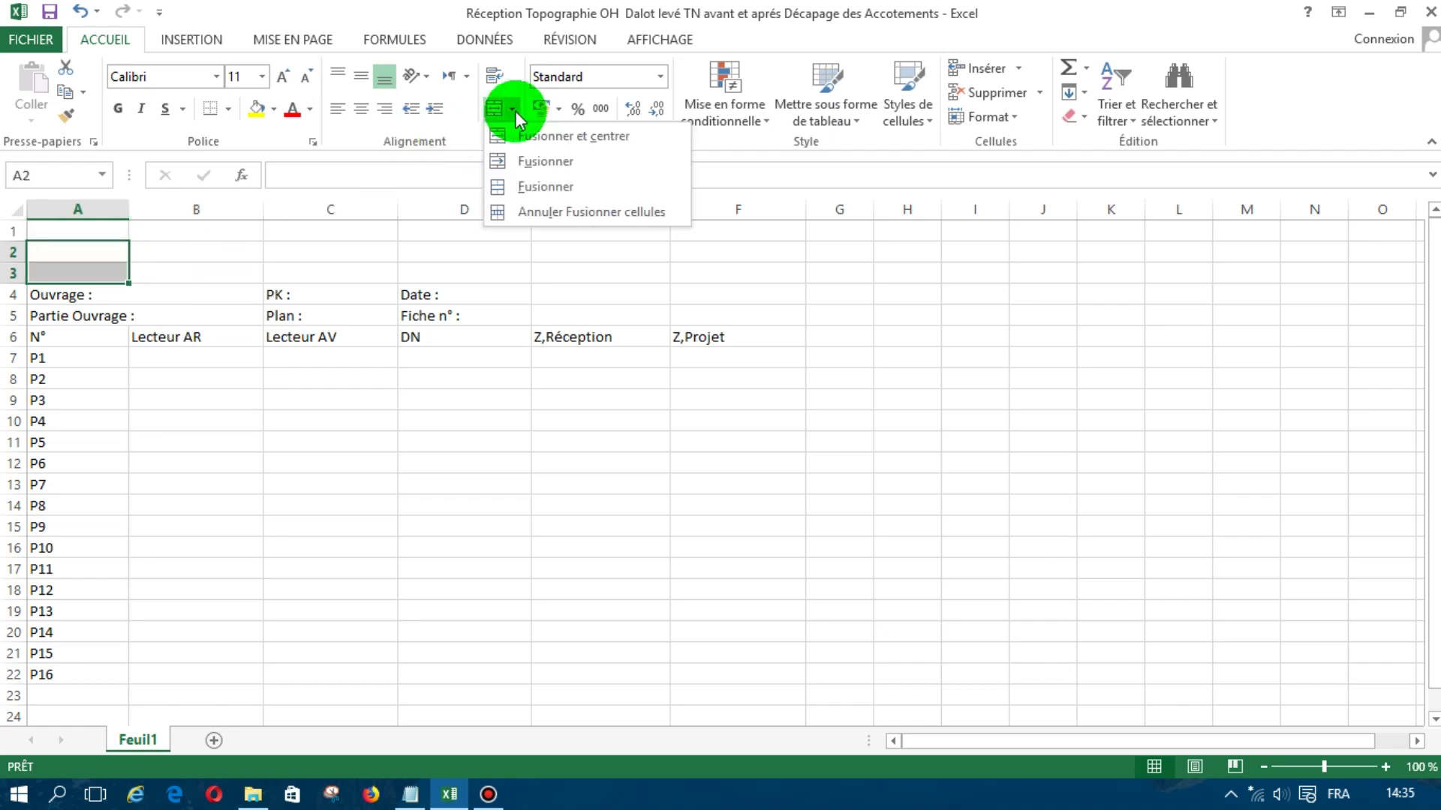
{"action": "left_click", "coordinate": [515, 187]}
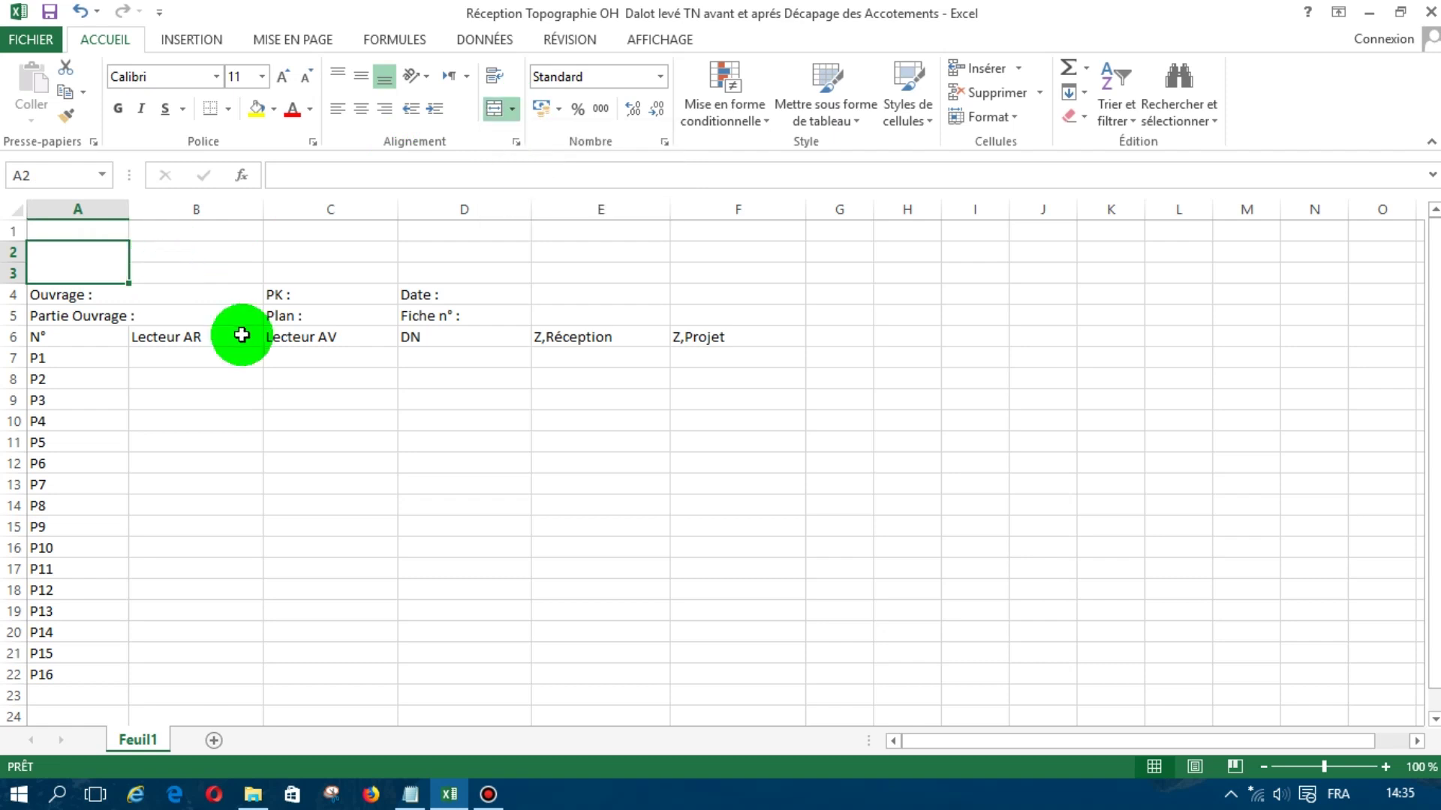
{"action": "type", "text": "S"}
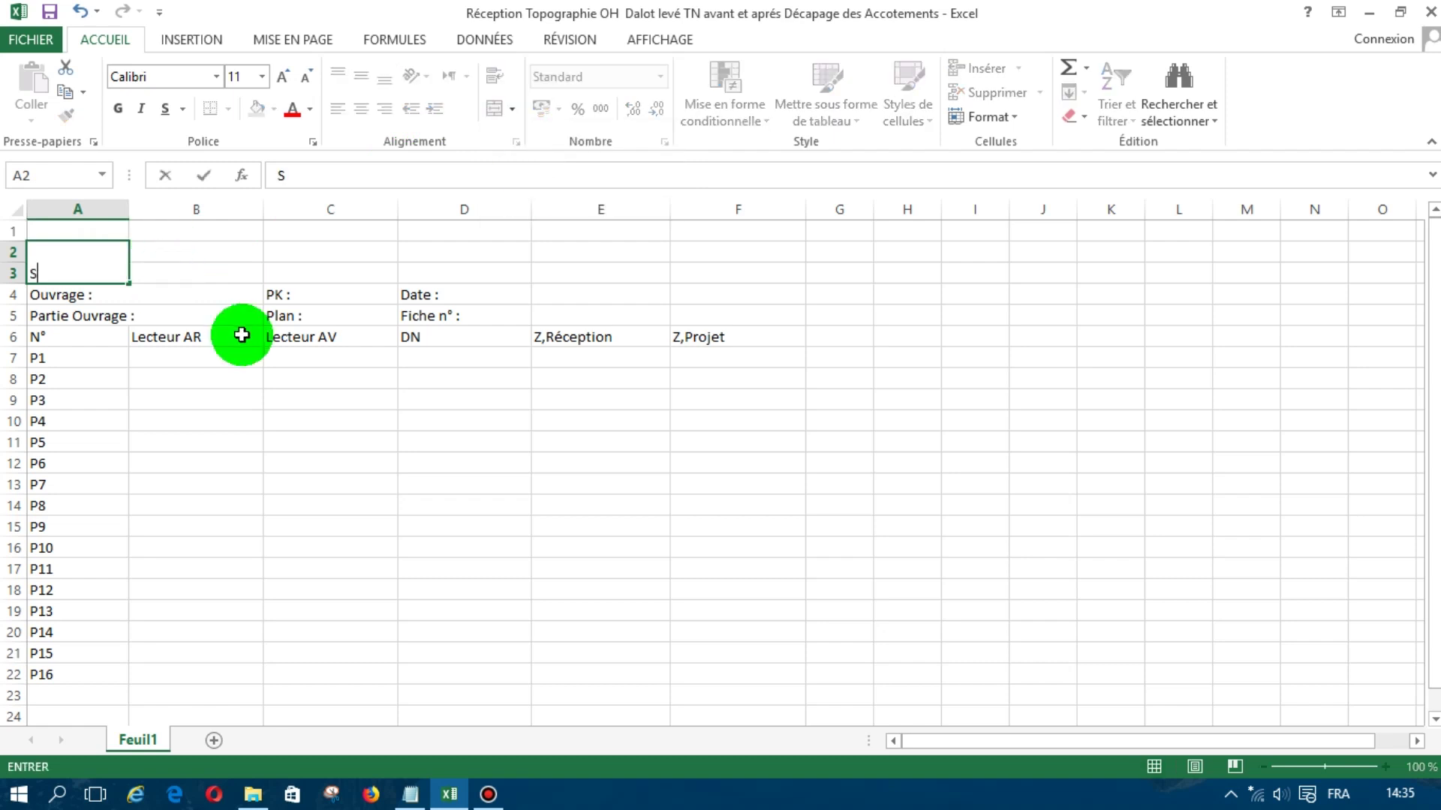
{"action": "type", "text": "ocié"}
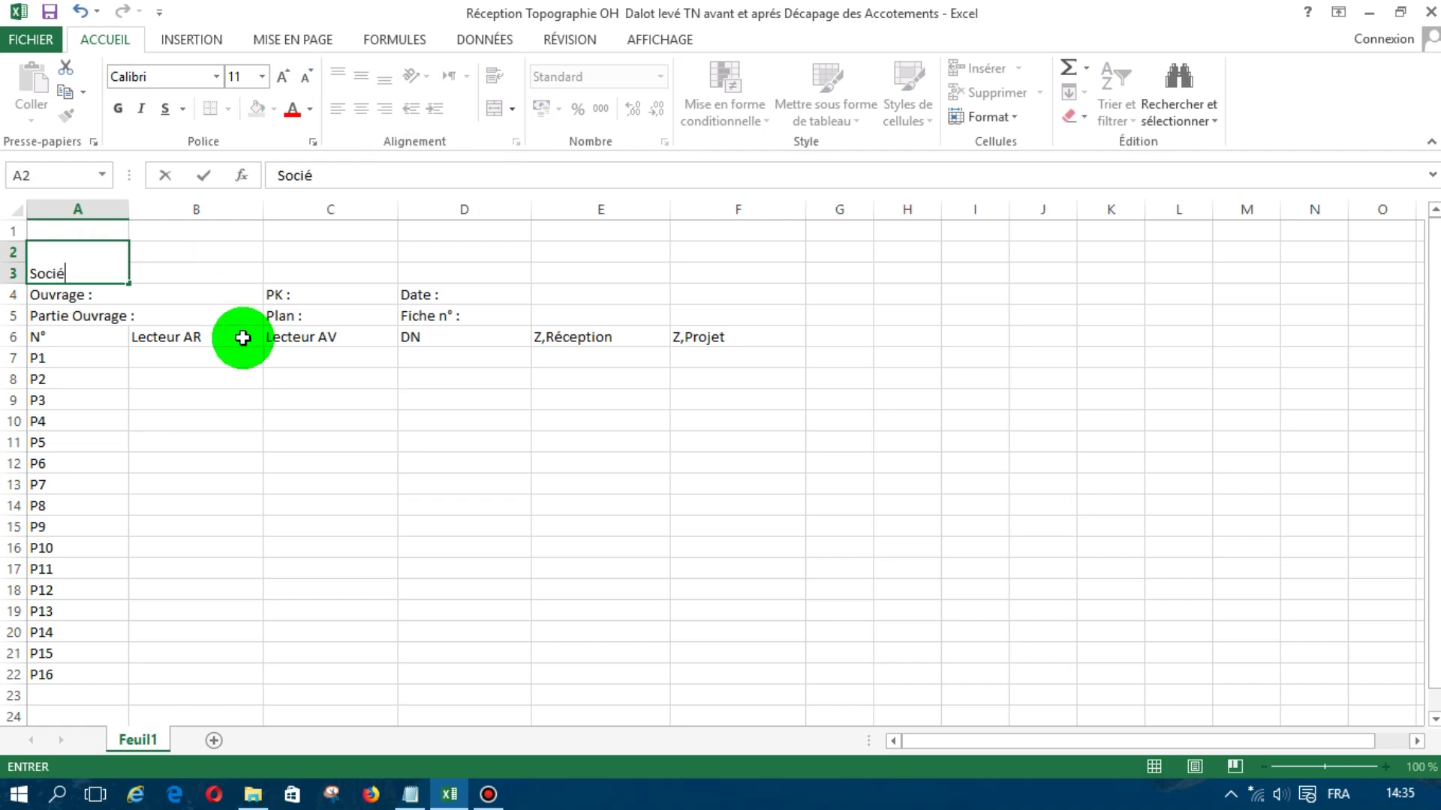
{"action": "type", "text": "té"}
Merge and center cells B2:D3 and enter the label MARCHE N : in the merged cell
{"action": "left_click", "coordinate": [175, 256]}
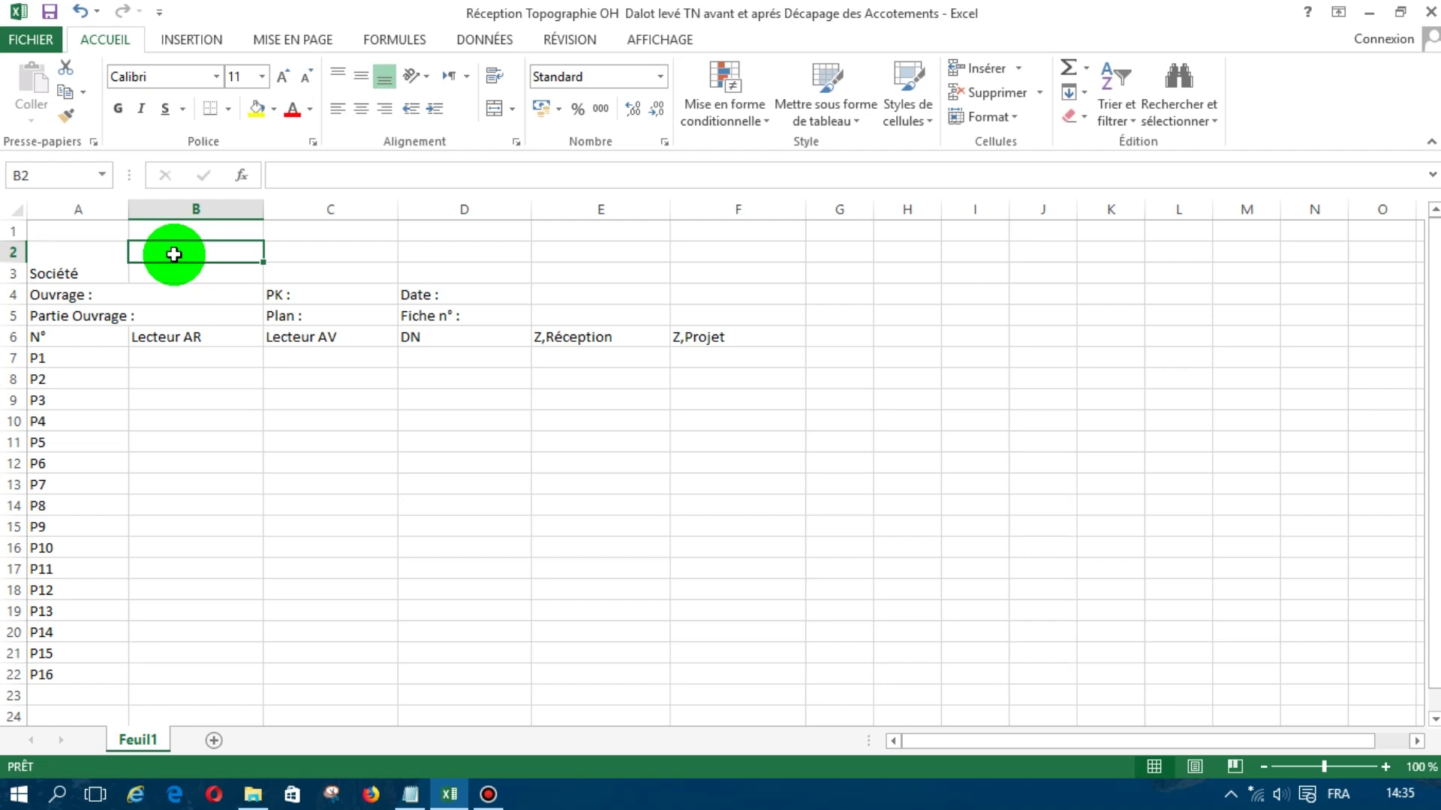
{"action": "left_click_drag", "start_coordinate": [174, 254], "coordinate": [424, 277]}
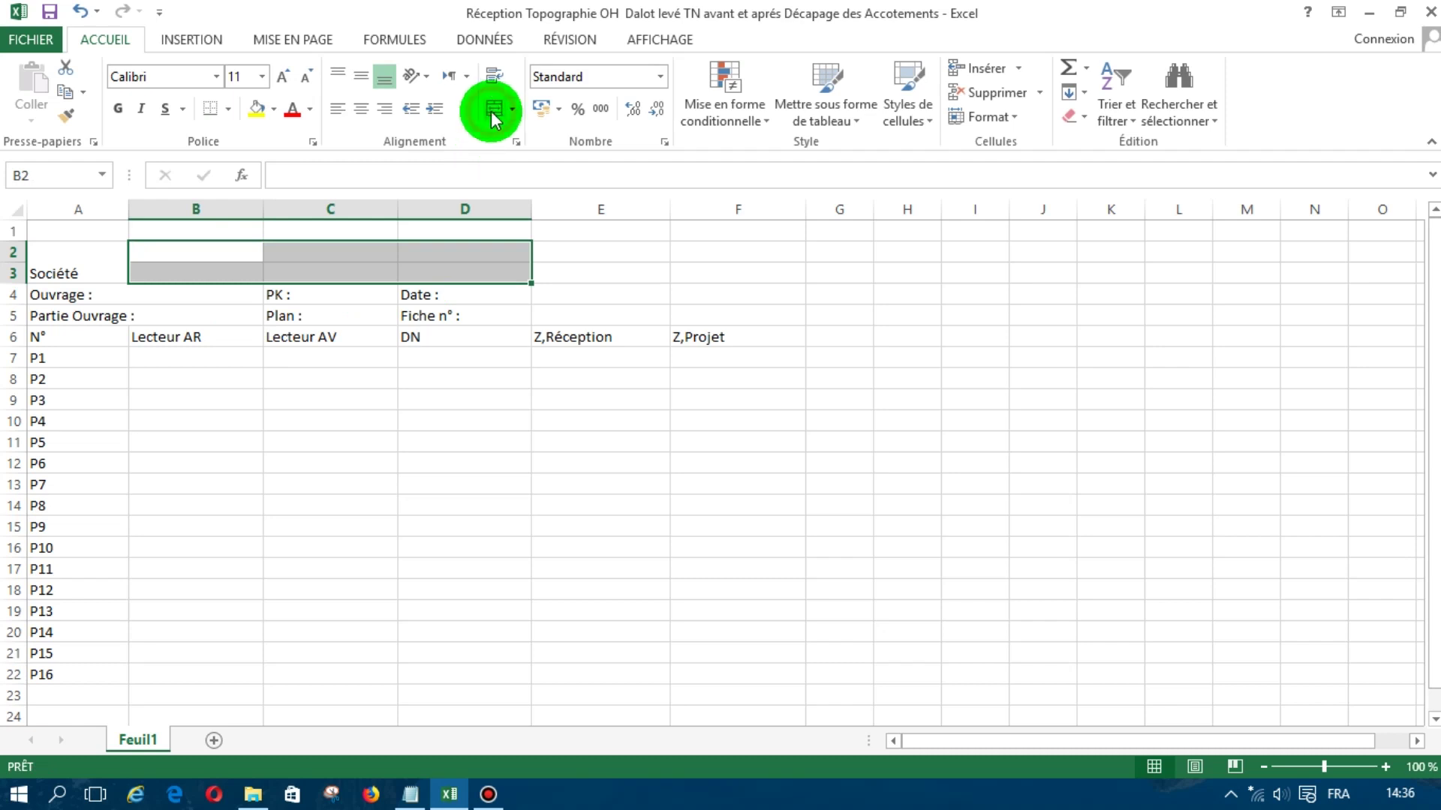
{"action": "left_click", "coordinate": [488, 111]}
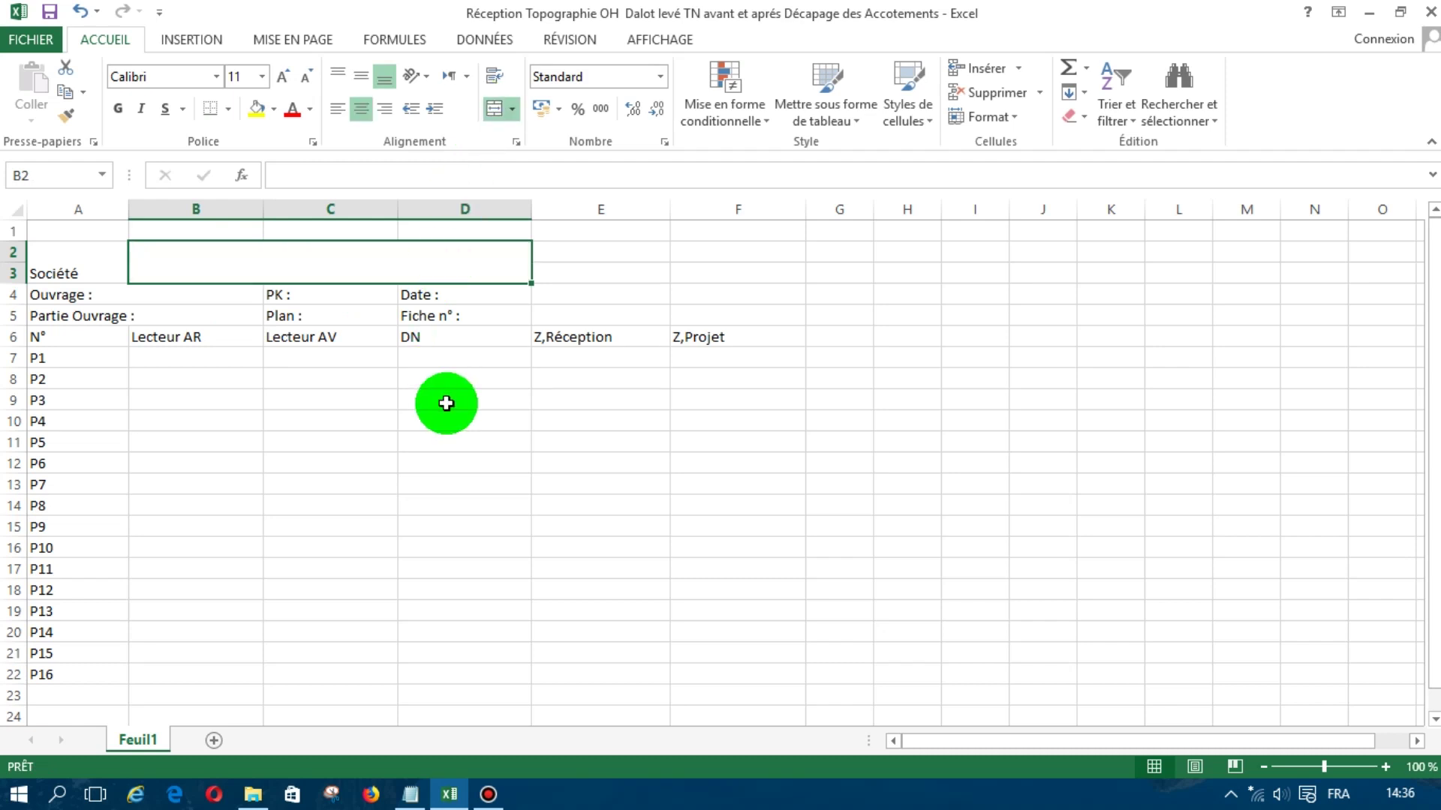
{"action": "type", "text": "M"}
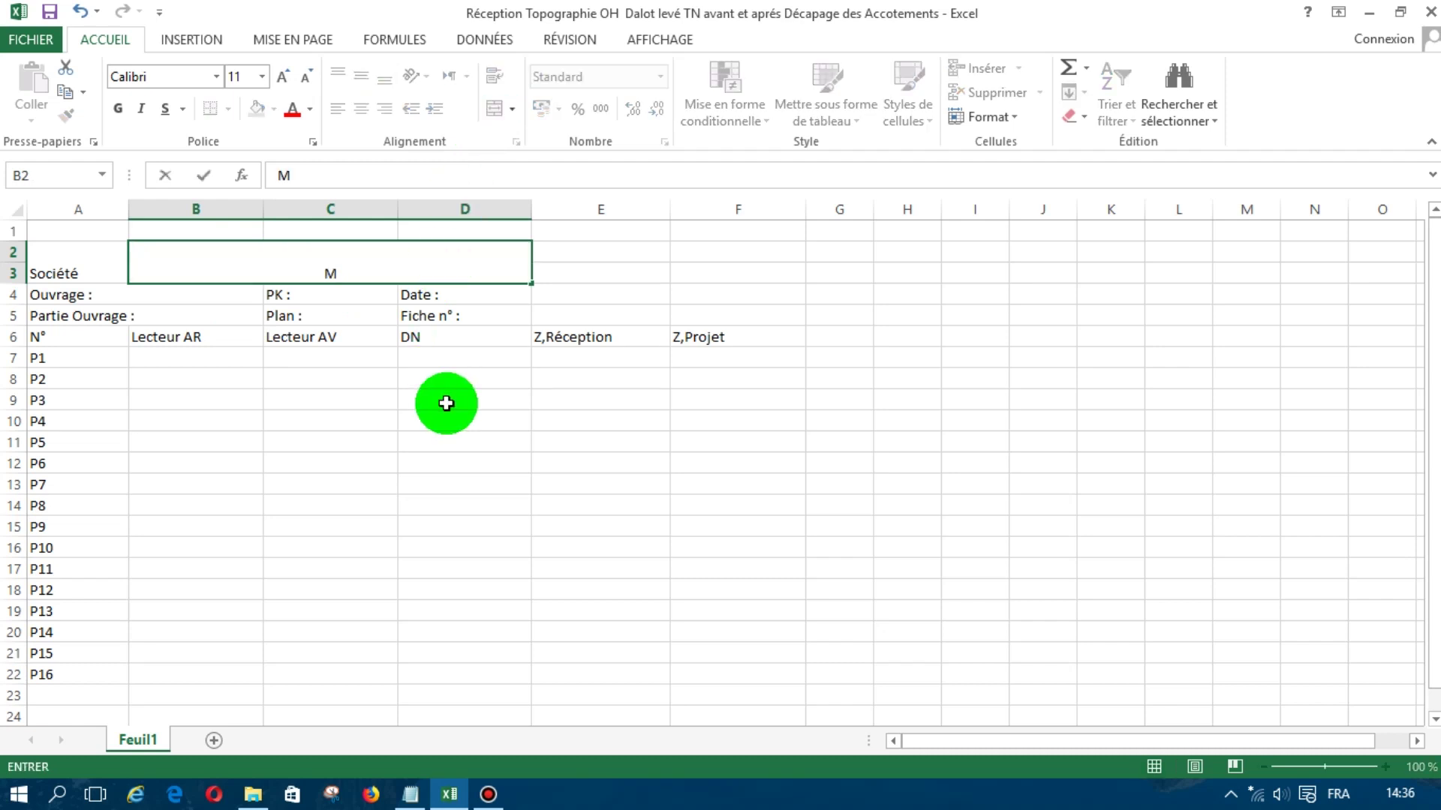
{"action": "type", "text": "ARCHE N"}
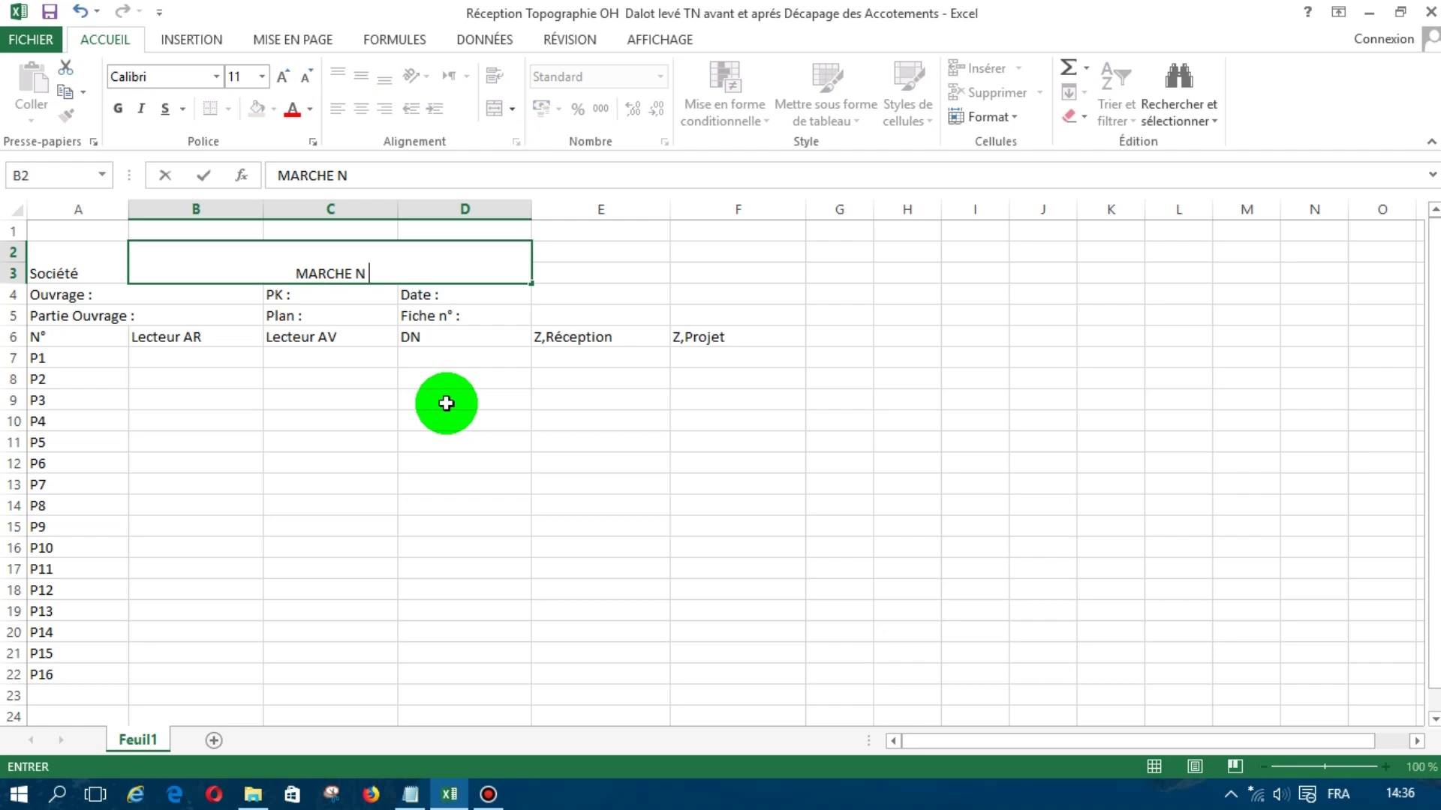
{"action": "type", "text": " :"}
{"action": "left_click", "coordinate": [312, 421]}
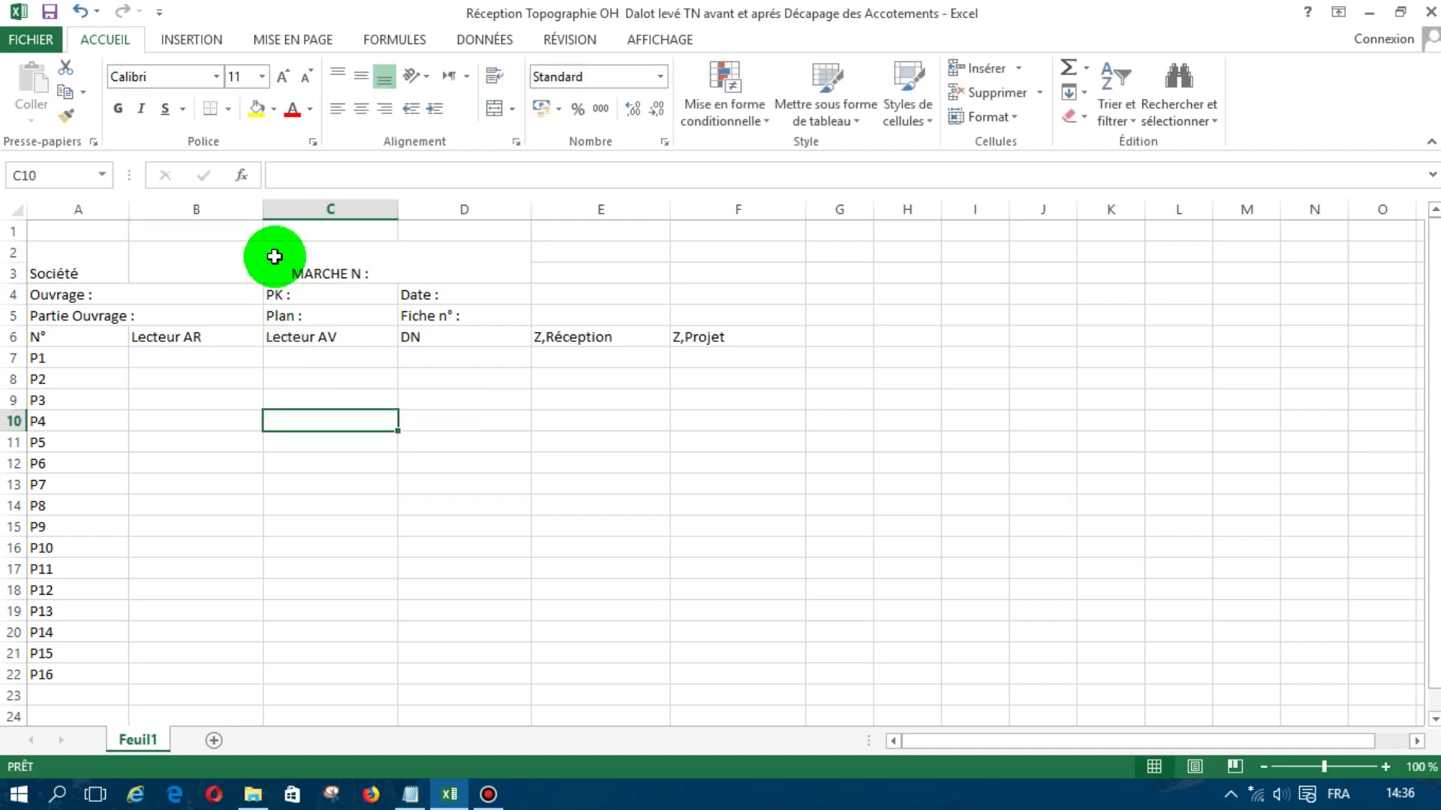
Align the MARCHE N : label to the left and center it vertically in its merged cell
{"action": "left_click", "coordinate": [275, 291]}
{"action": "left_click", "coordinate": [276, 259]}
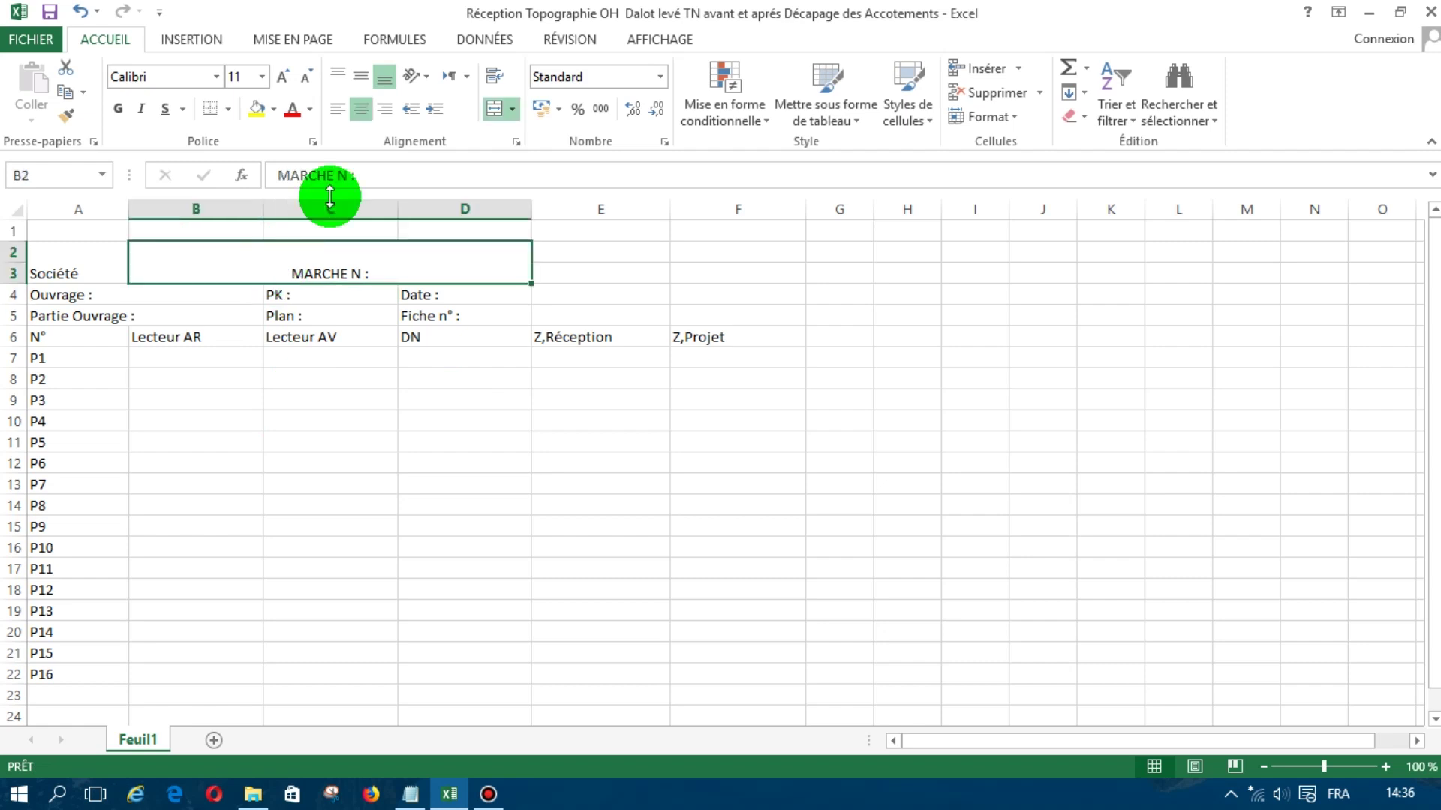
{"action": "left_click", "coordinate": [341, 111]}
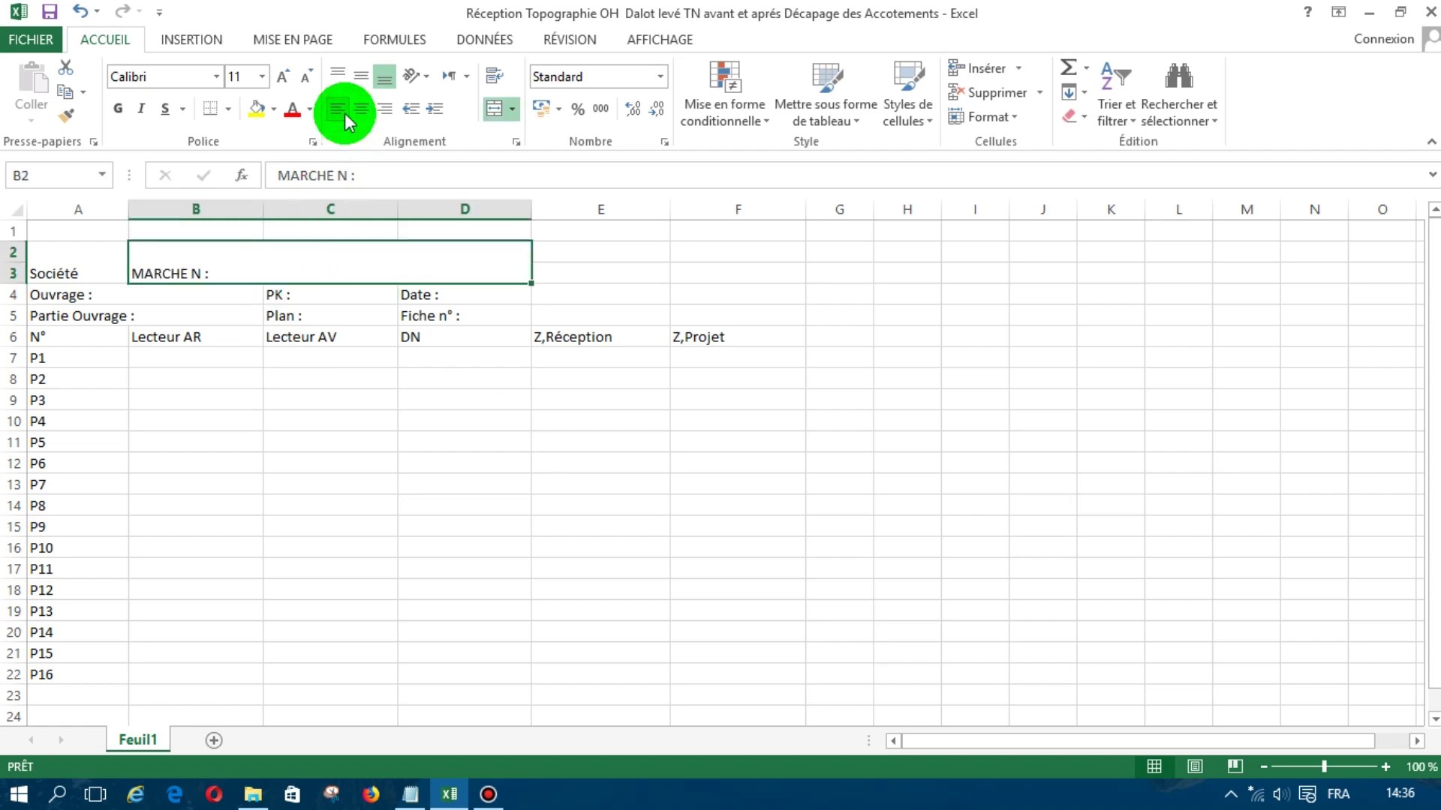
{"action": "left_click", "coordinate": [361, 77]}
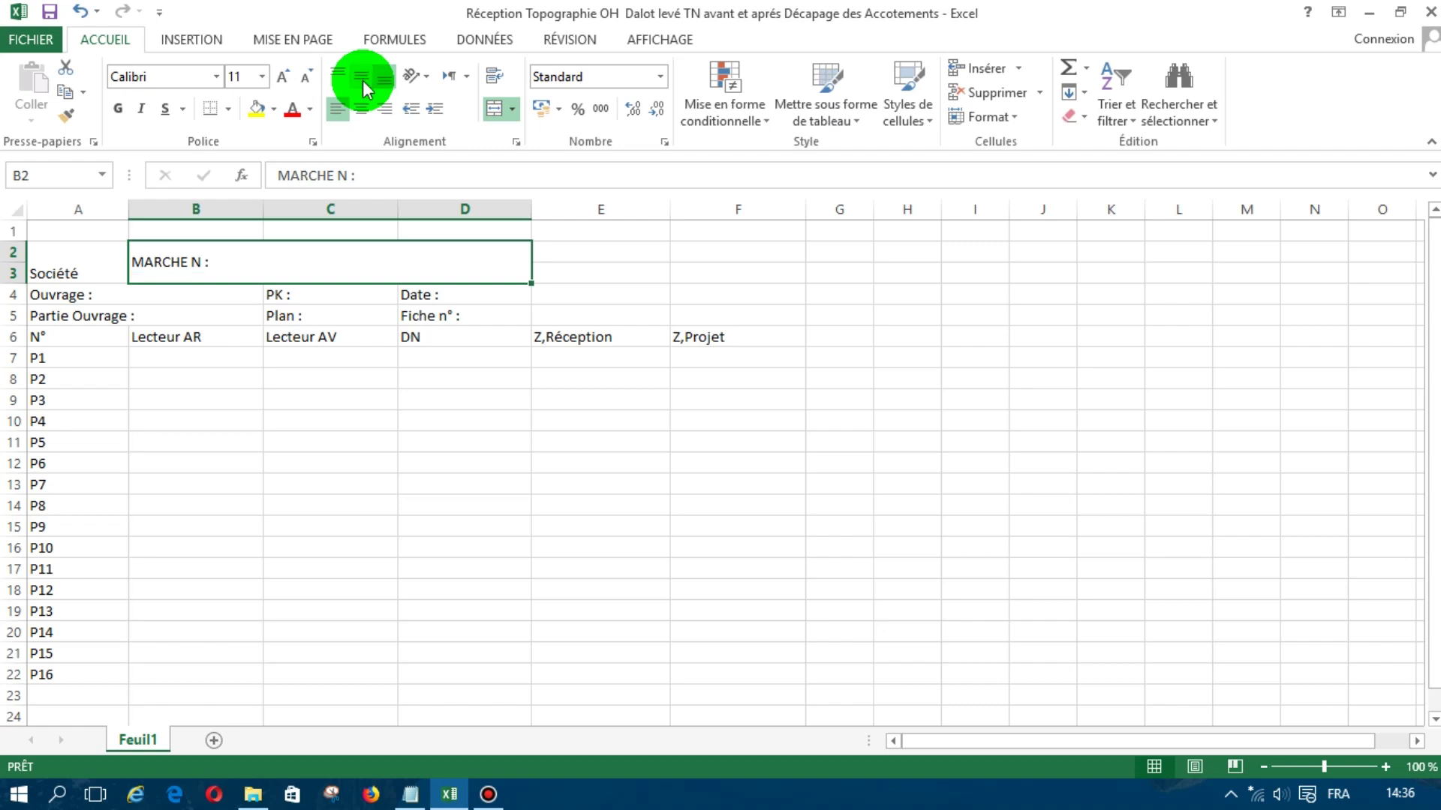
Center the Société label both vertically and horizontally in its merged cell
{"action": "left_click", "coordinate": [58, 263]}
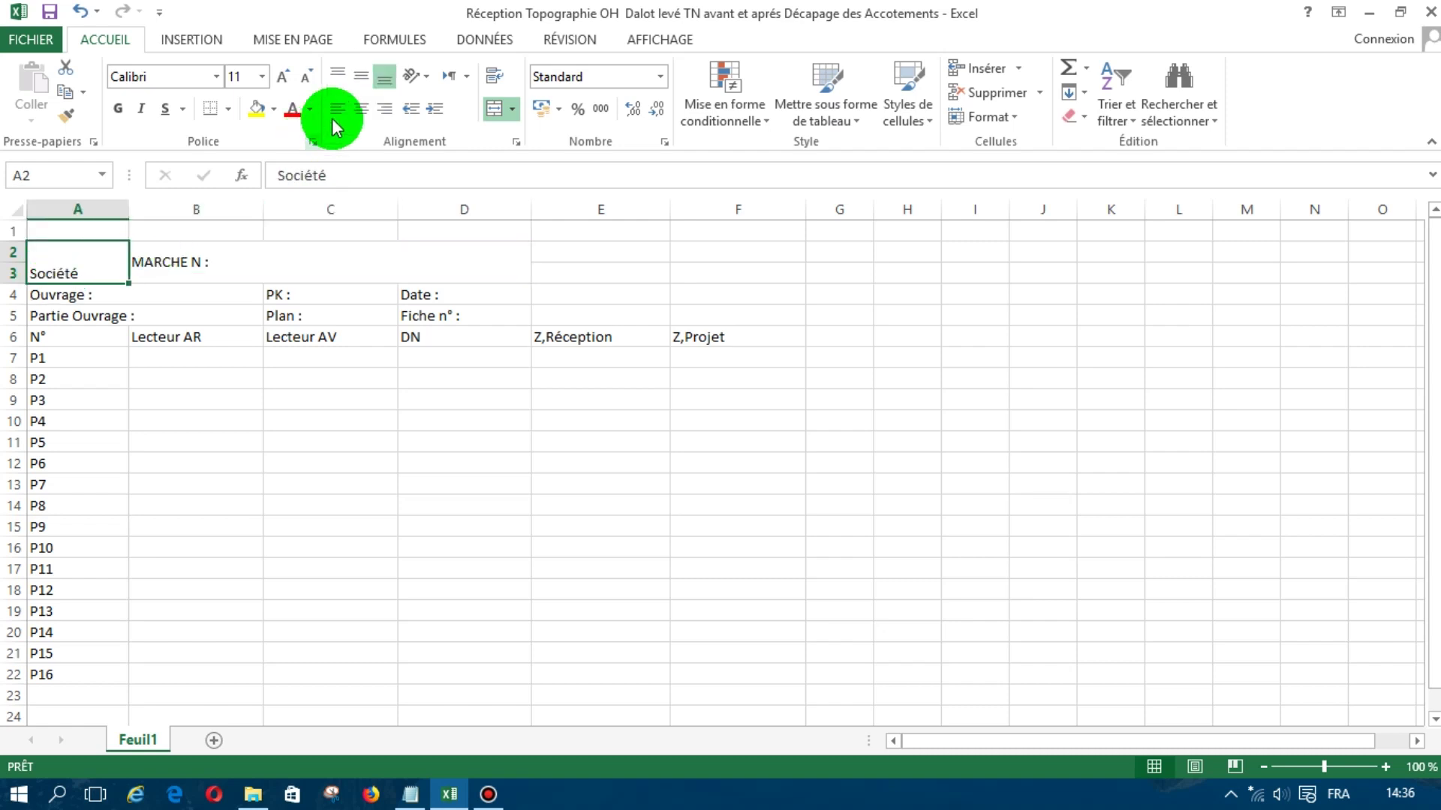
{"action": "left_click", "coordinate": [356, 83]}
{"action": "left_click", "coordinate": [361, 108]}
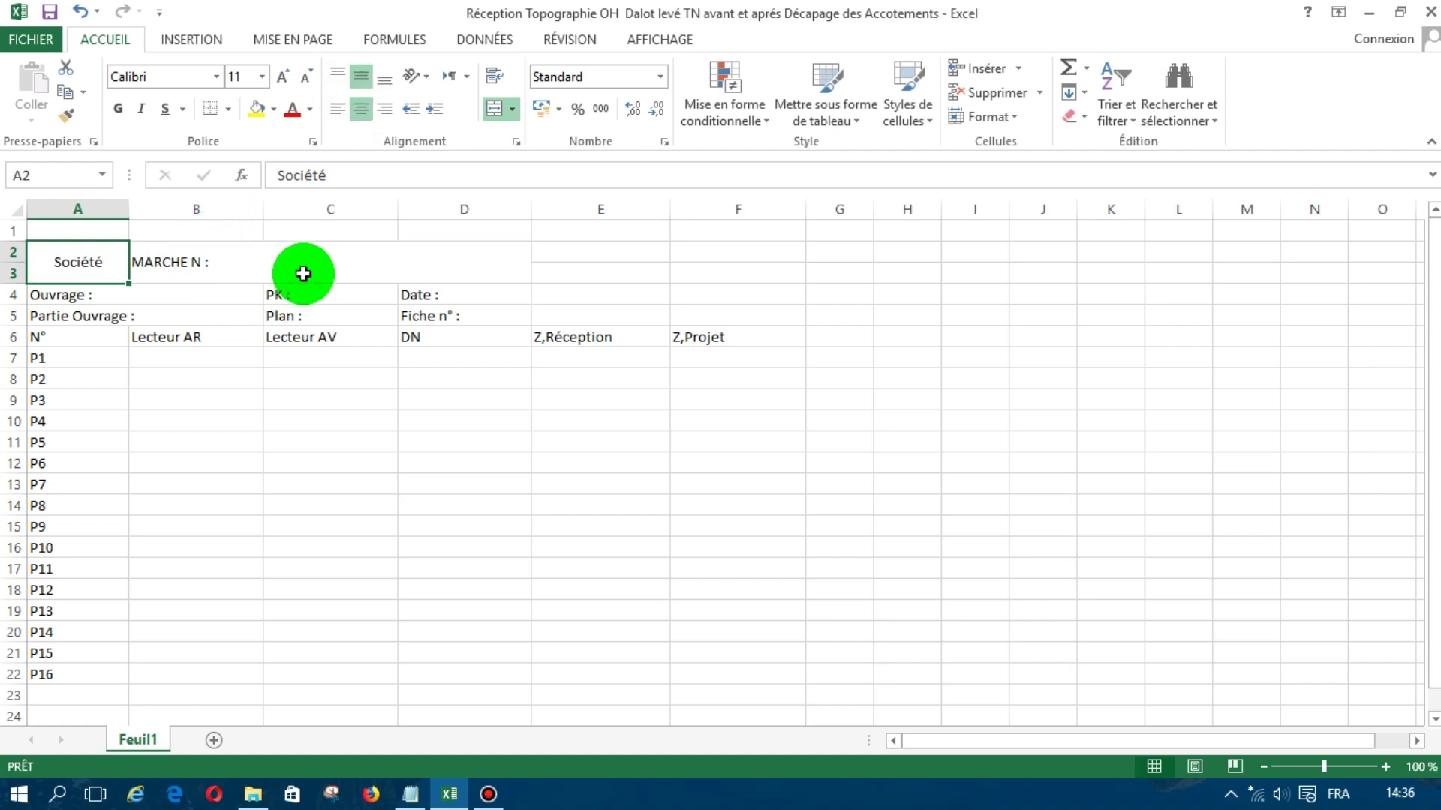
Merge and center cells B1:D1 and enter the title Fiche de Récption Topographie OH dalot Levé TN
{"action": "left_click", "coordinate": [188, 228]}
{"action": "left_click_drag", "start_coordinate": [188, 227], "coordinate": [454, 231]}
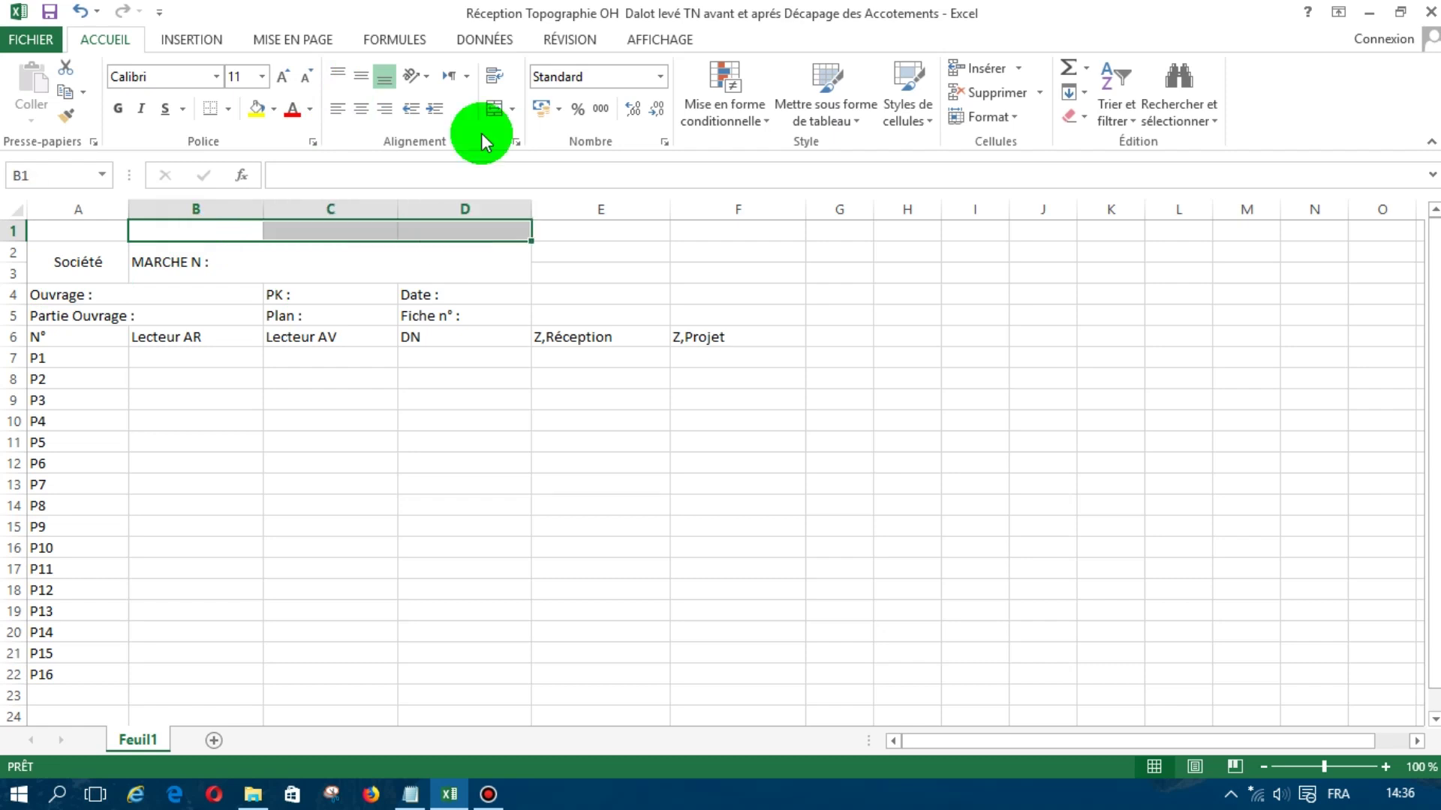
{"action": "left_click", "coordinate": [494, 110]}
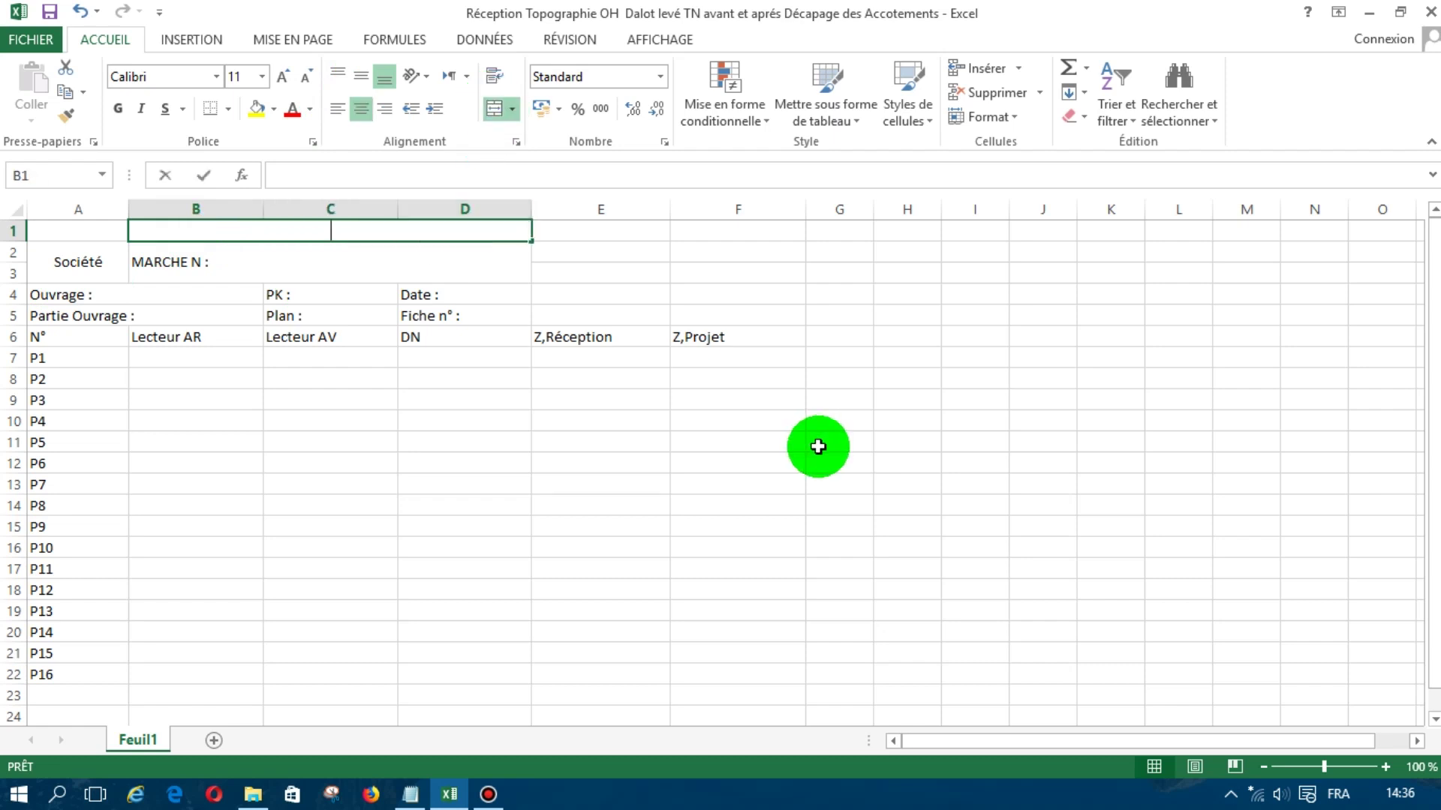
{"action": "type", "text": "Fic"}
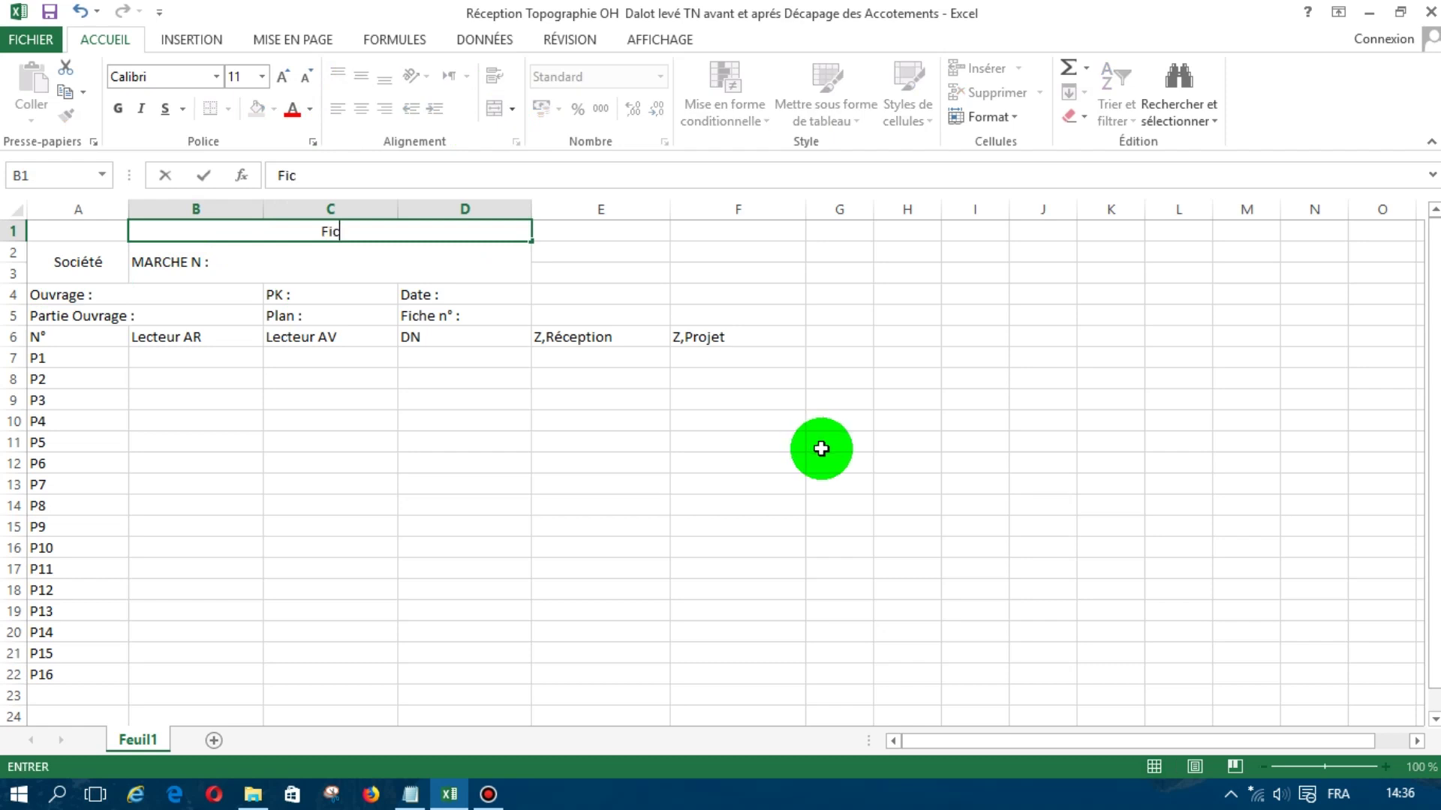
{"action": "type", "text": "he "}
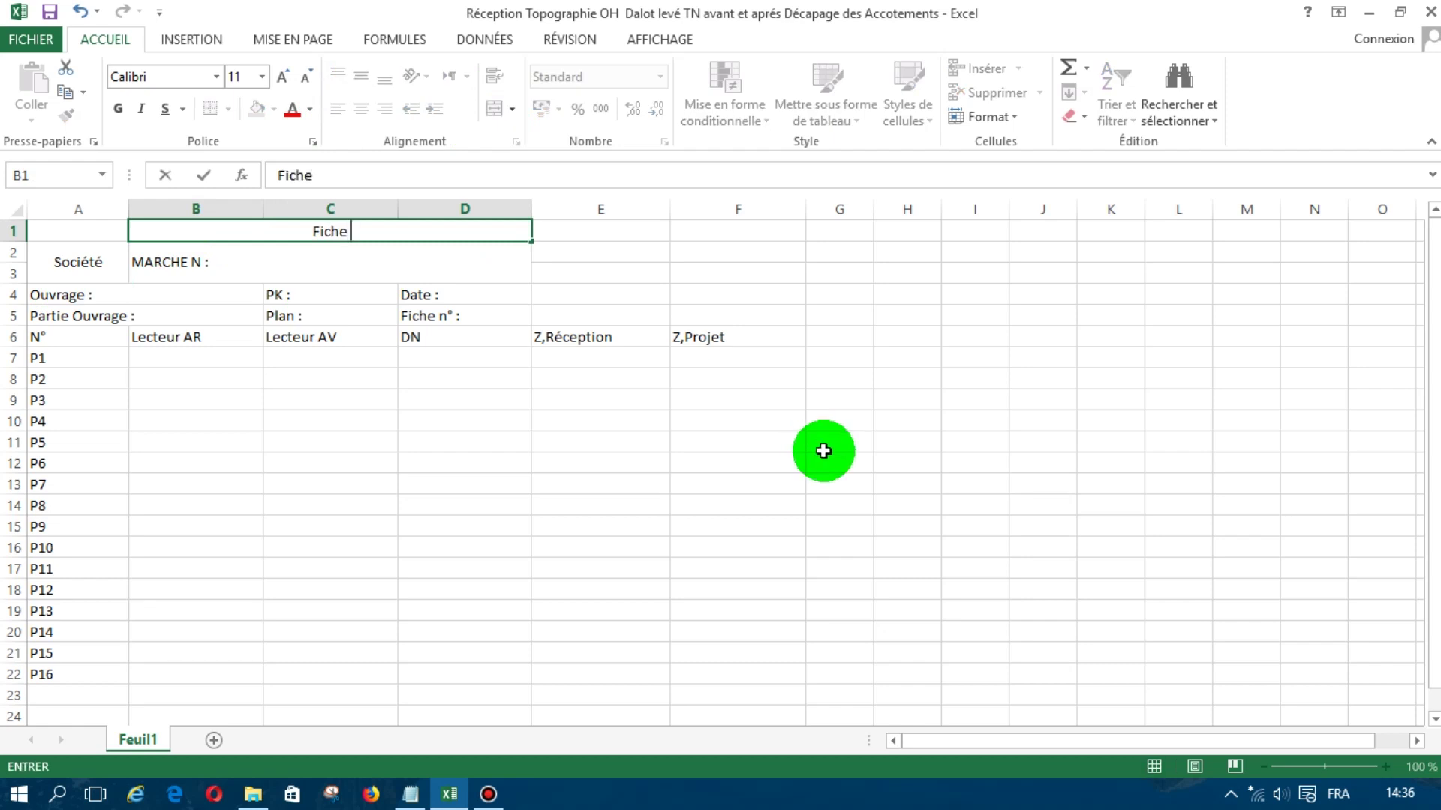
{"action": "type", "text": "de R"}
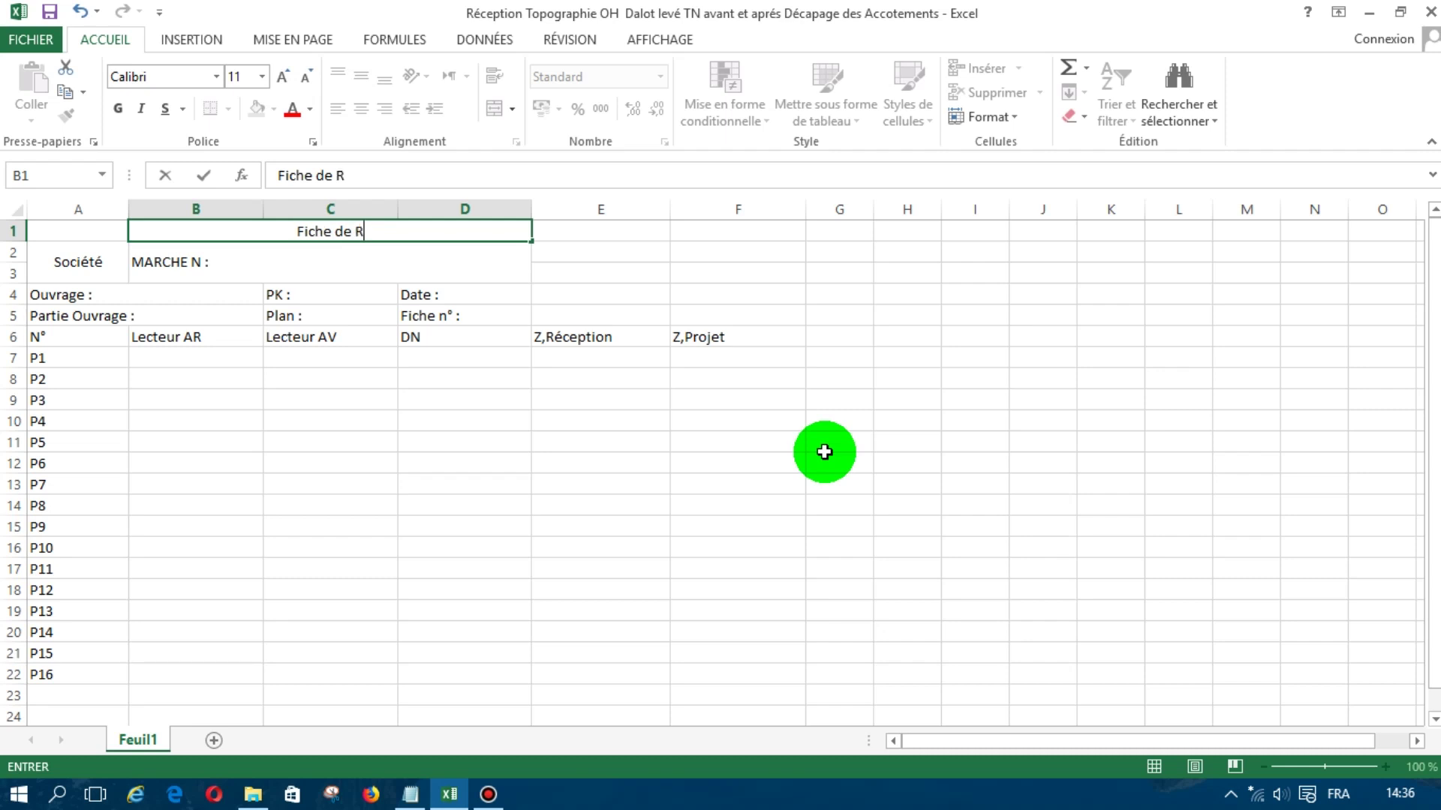
{"action": "type", "text": "écption "}
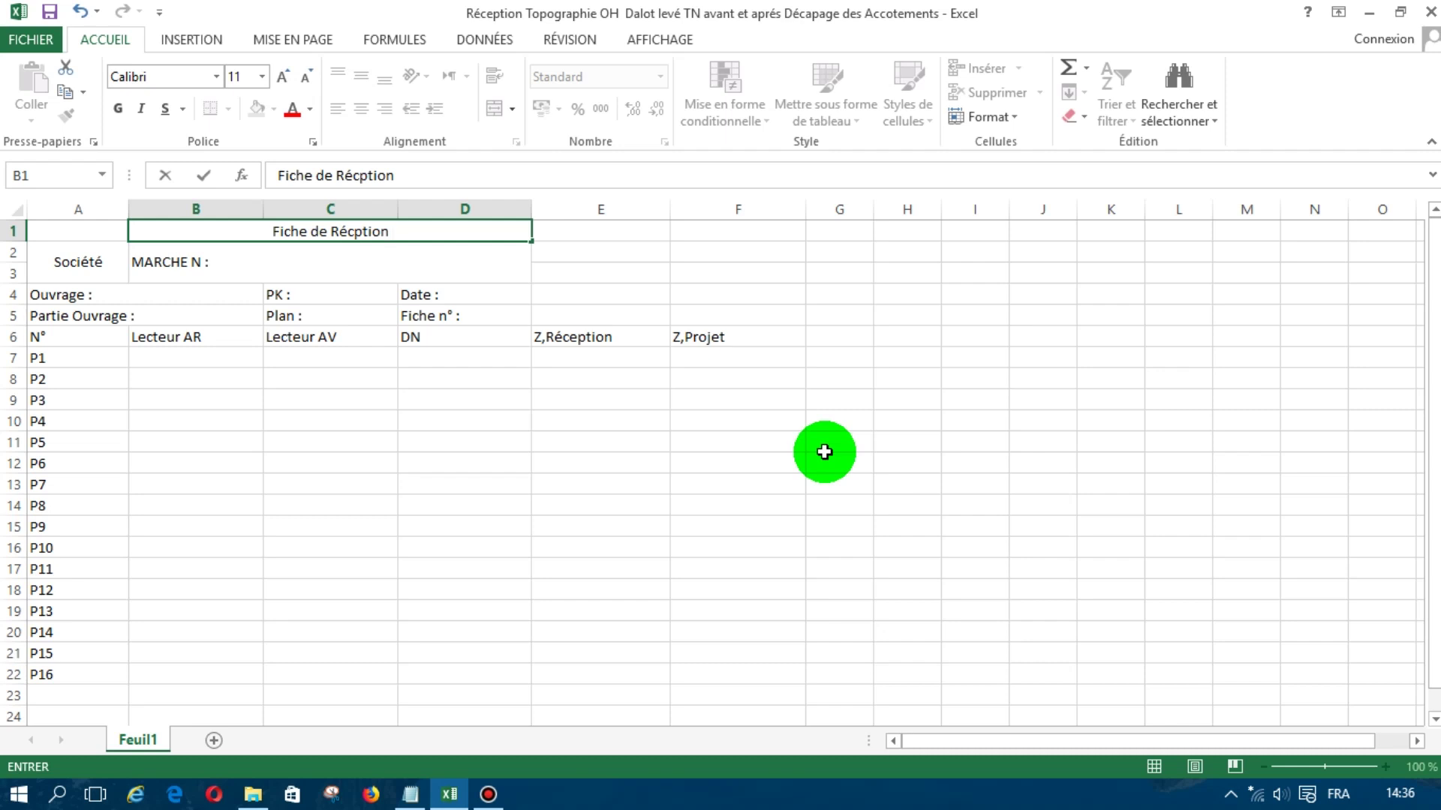
{"action": "type", "text": "T"}
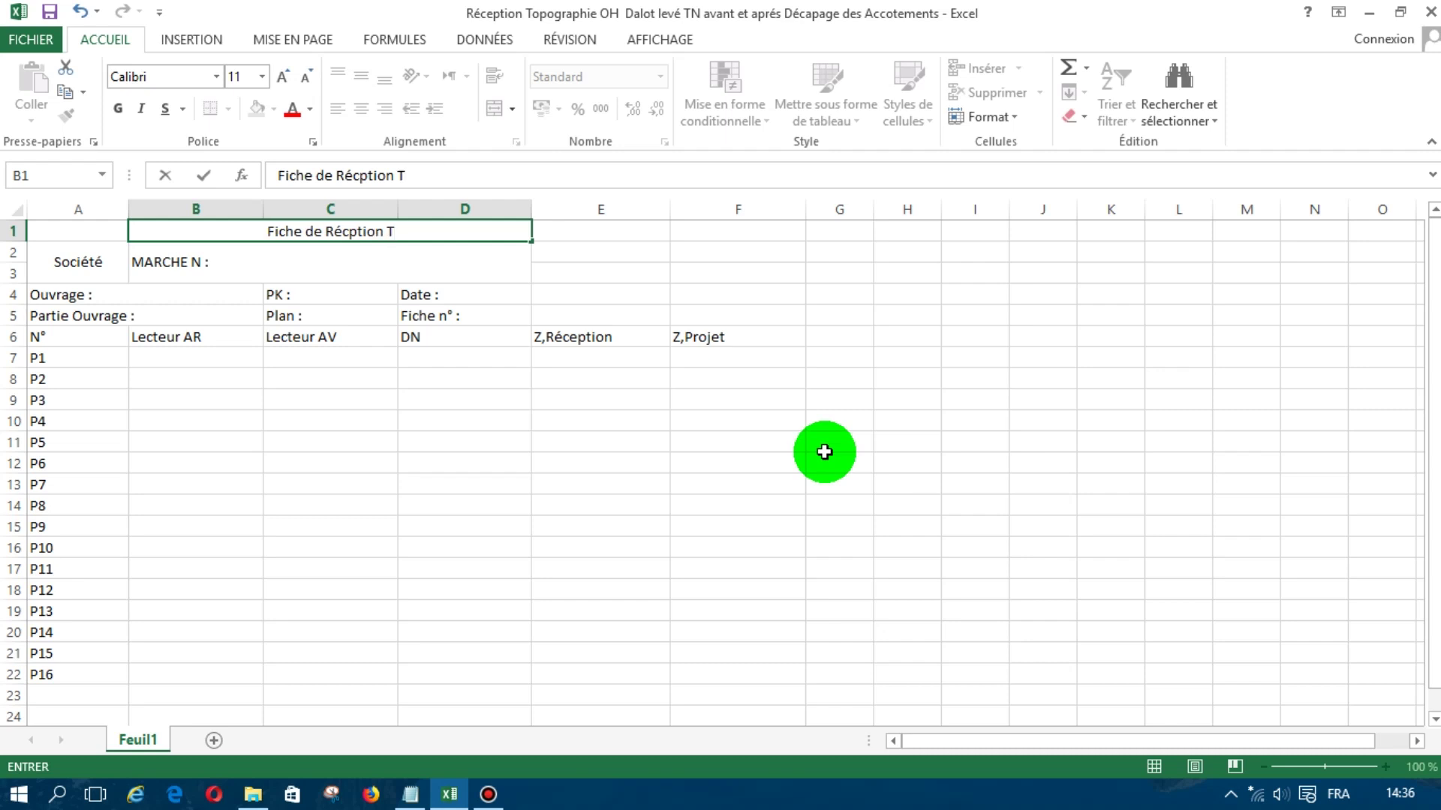
{"action": "type", "text": "opogra"}
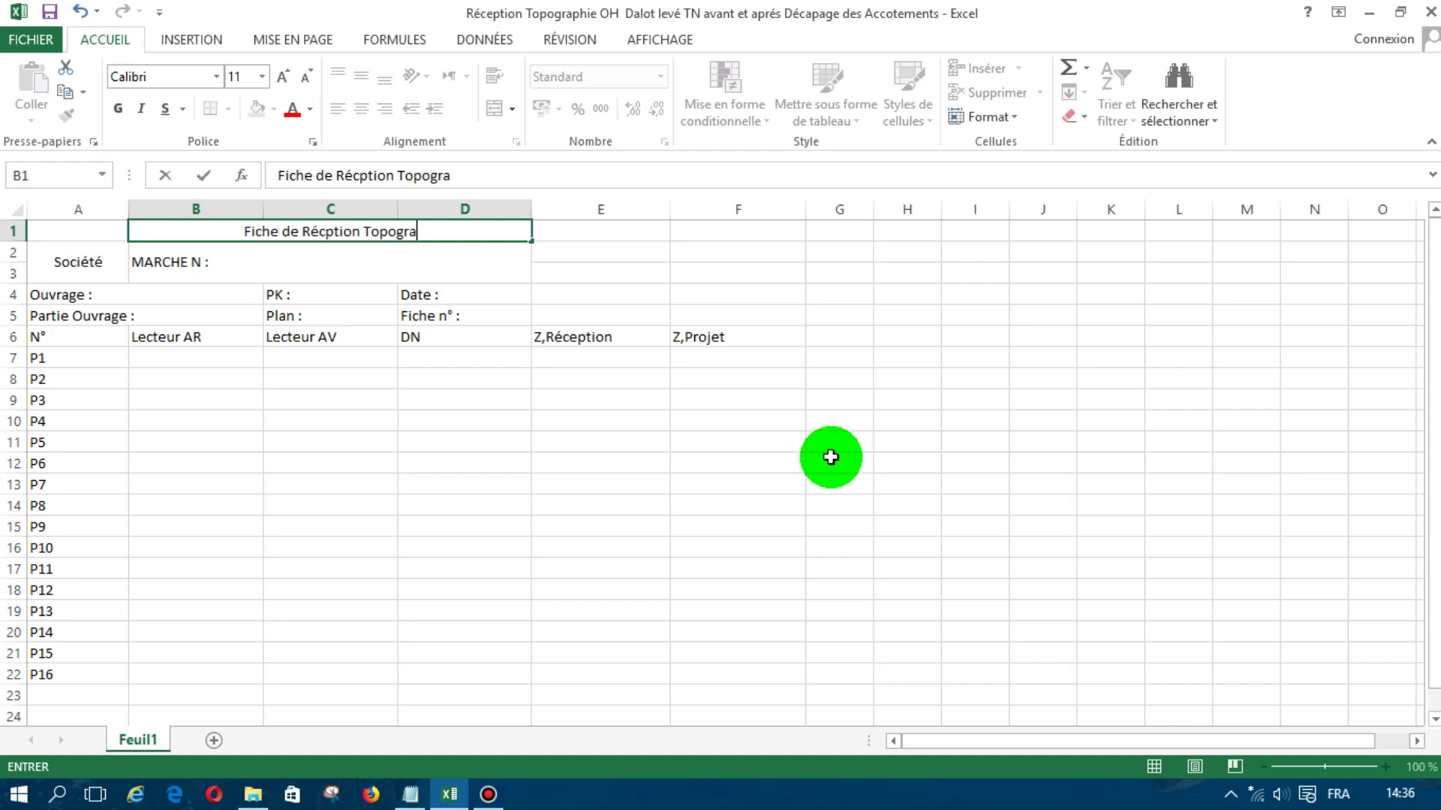
{"action": "type", "text": "ph"}
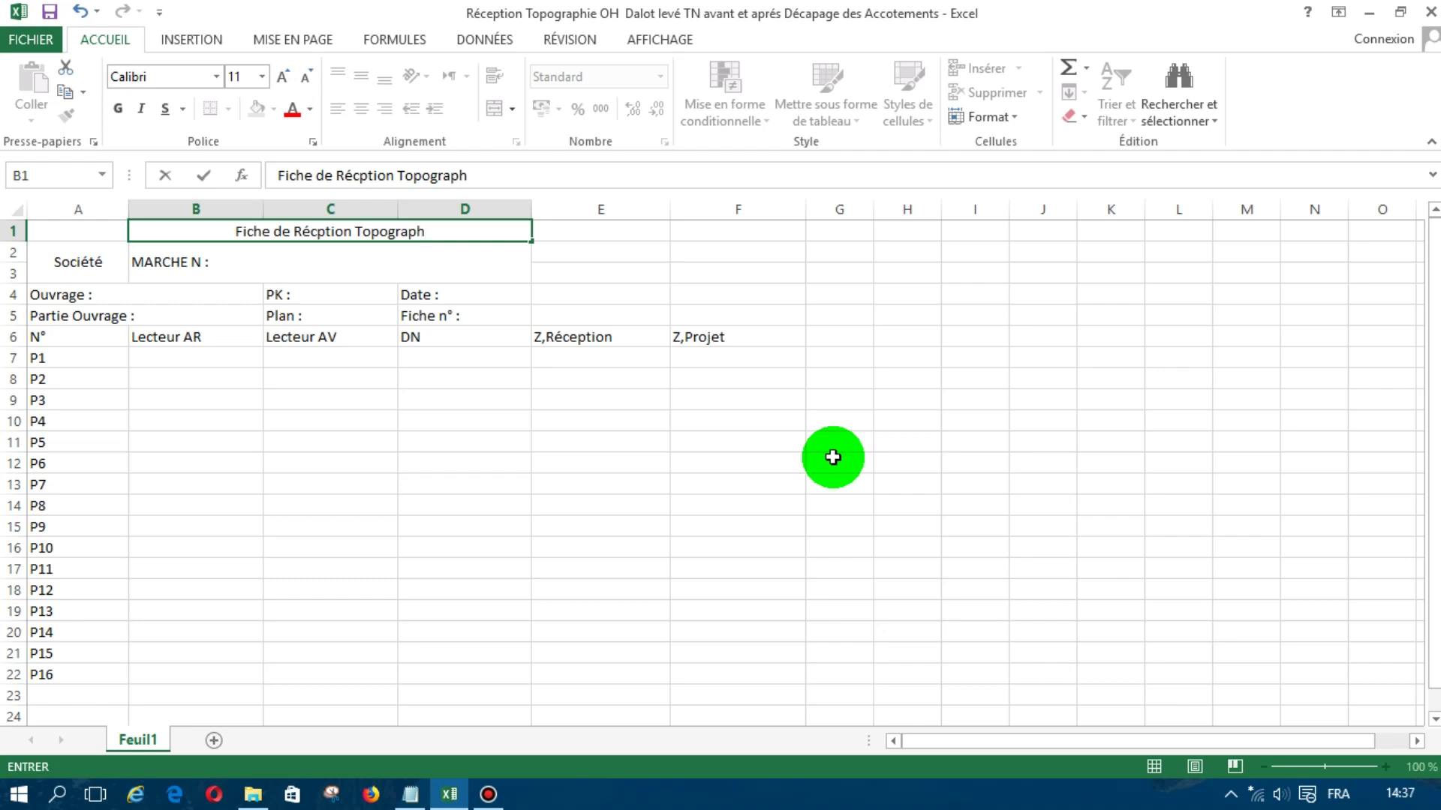
{"action": "type", "text": "ie"}
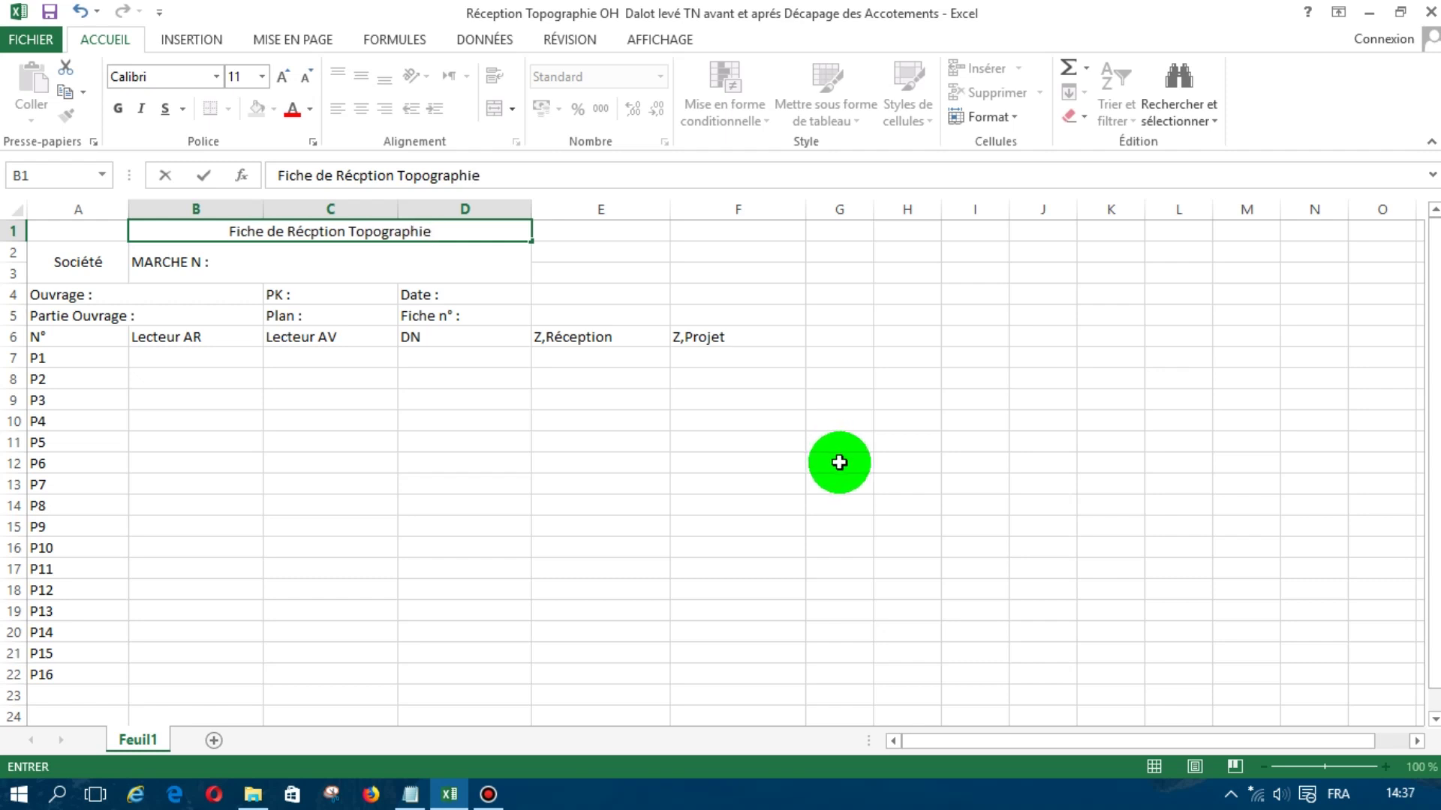
{"action": "type", "text": " OH"}
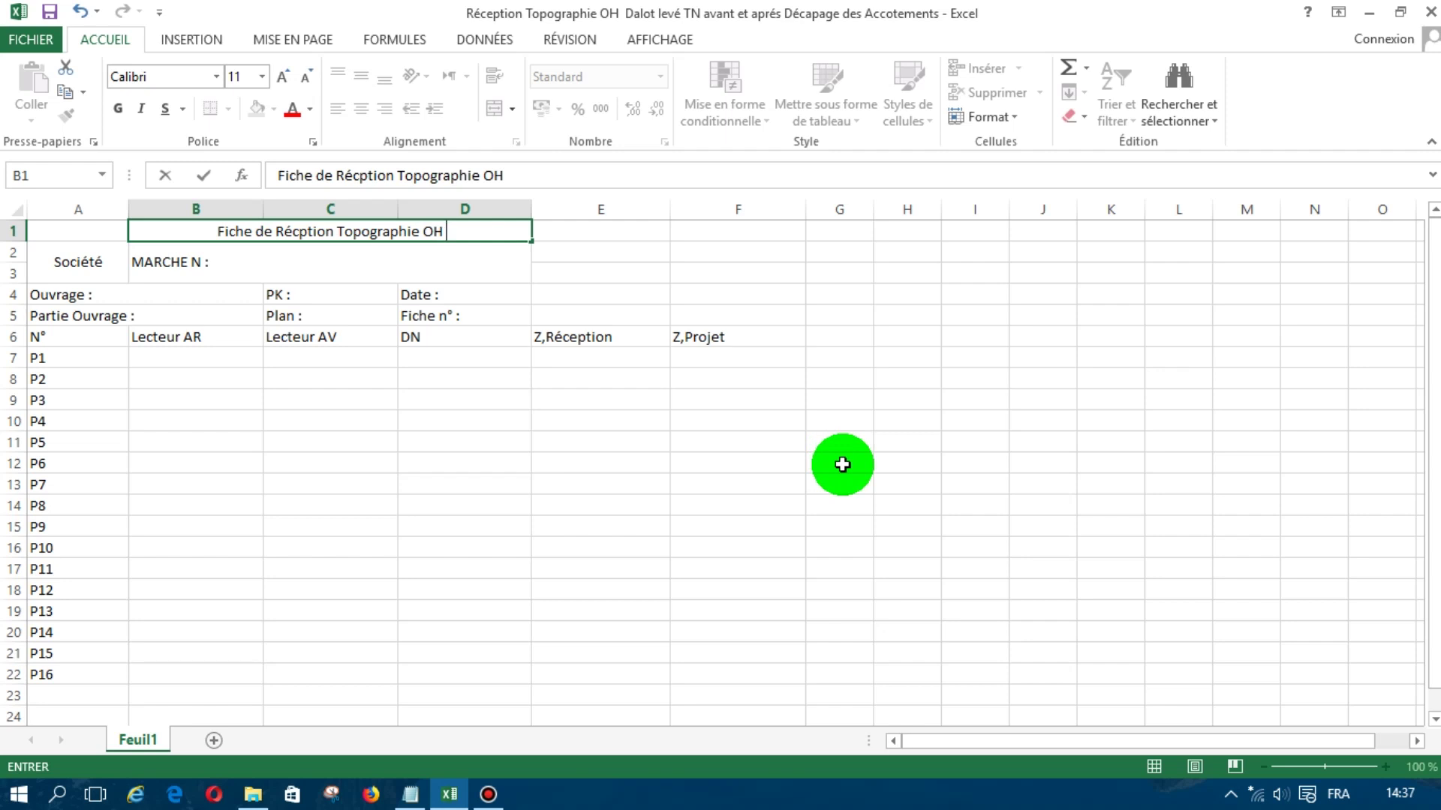
{"action": "type", "text": " dalot"}
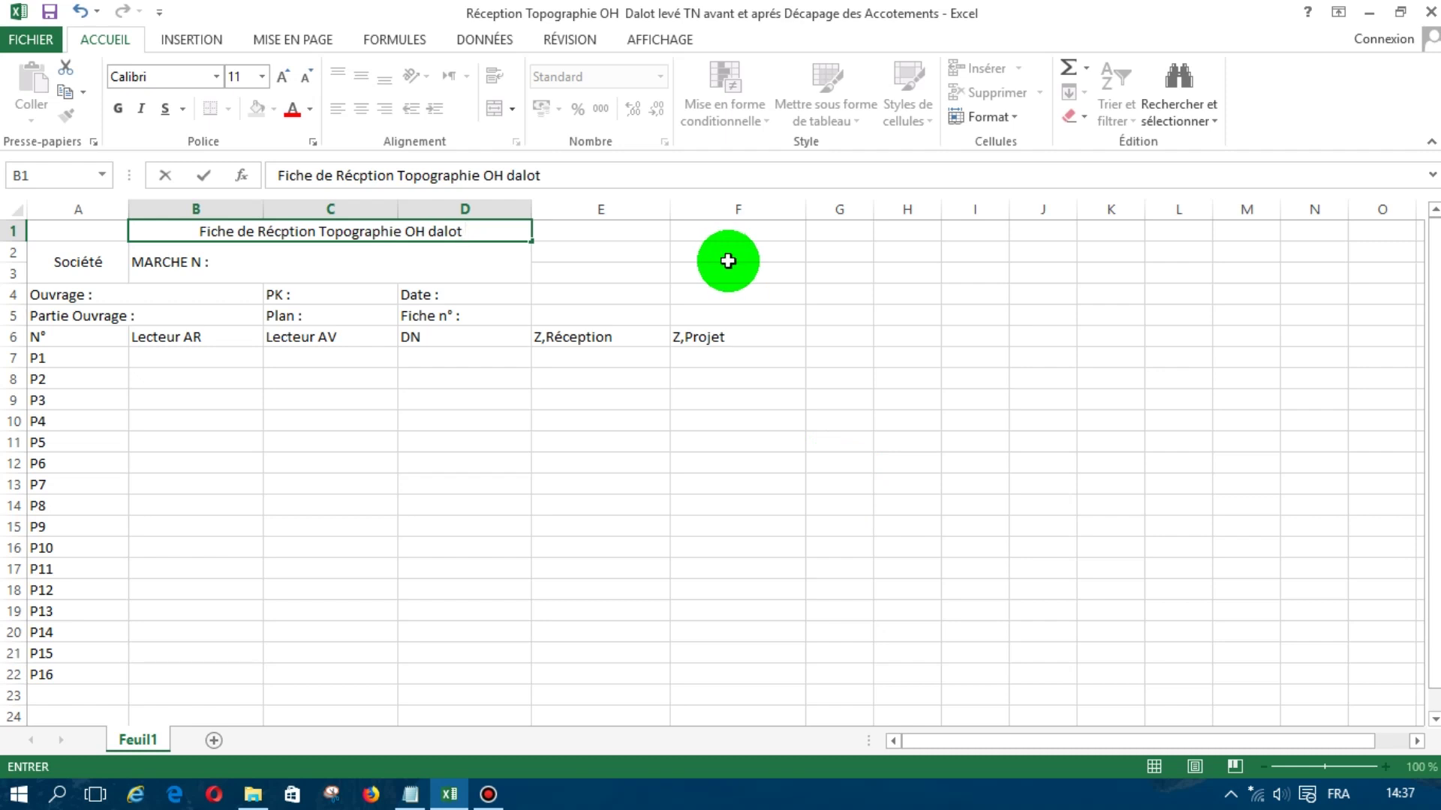
{"action": "type", "text": "Le"}
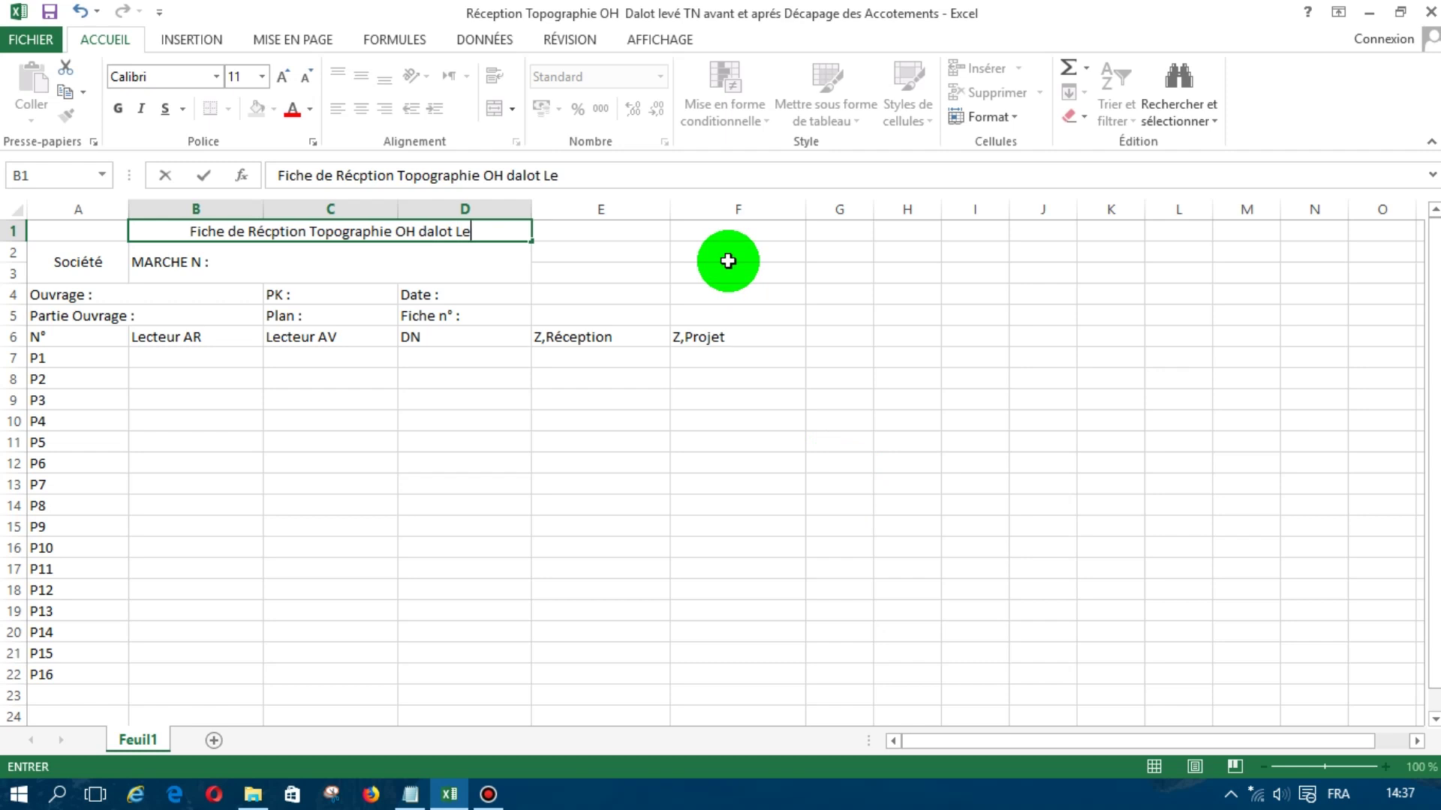
{"action": "type", "text": "vé T"}
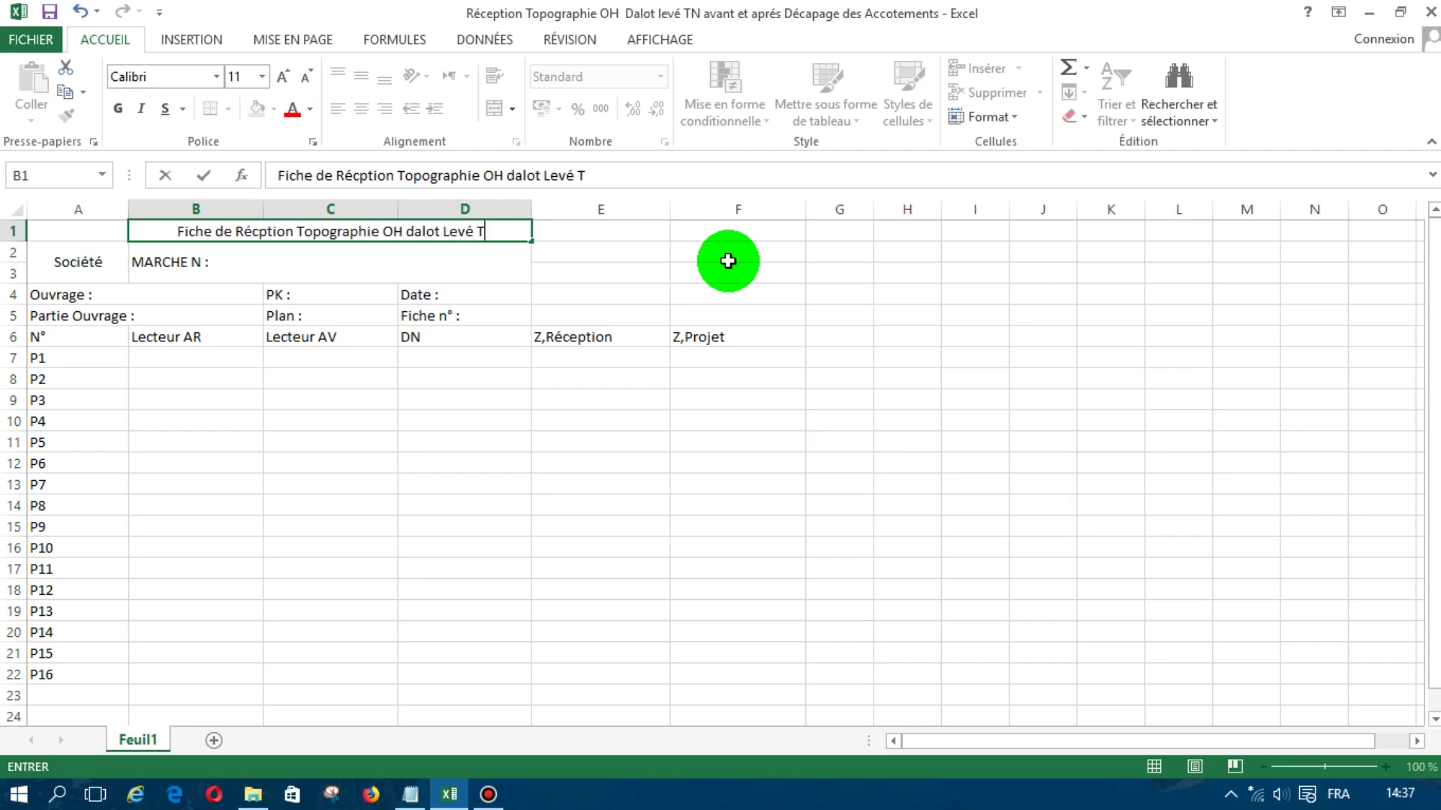
{"action": "type", "text": "N"}
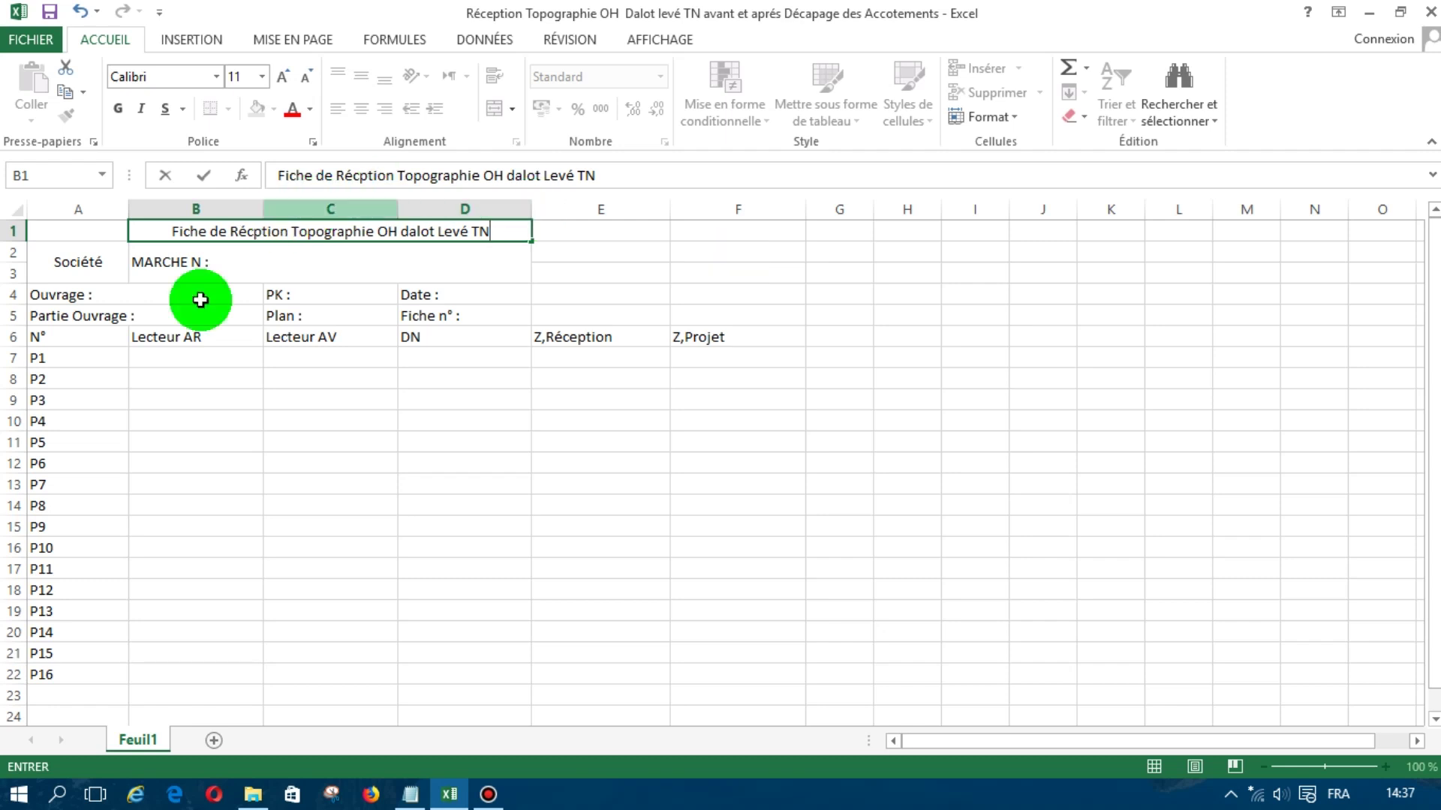
{"action": "left_click", "coordinate": [203, 339]}
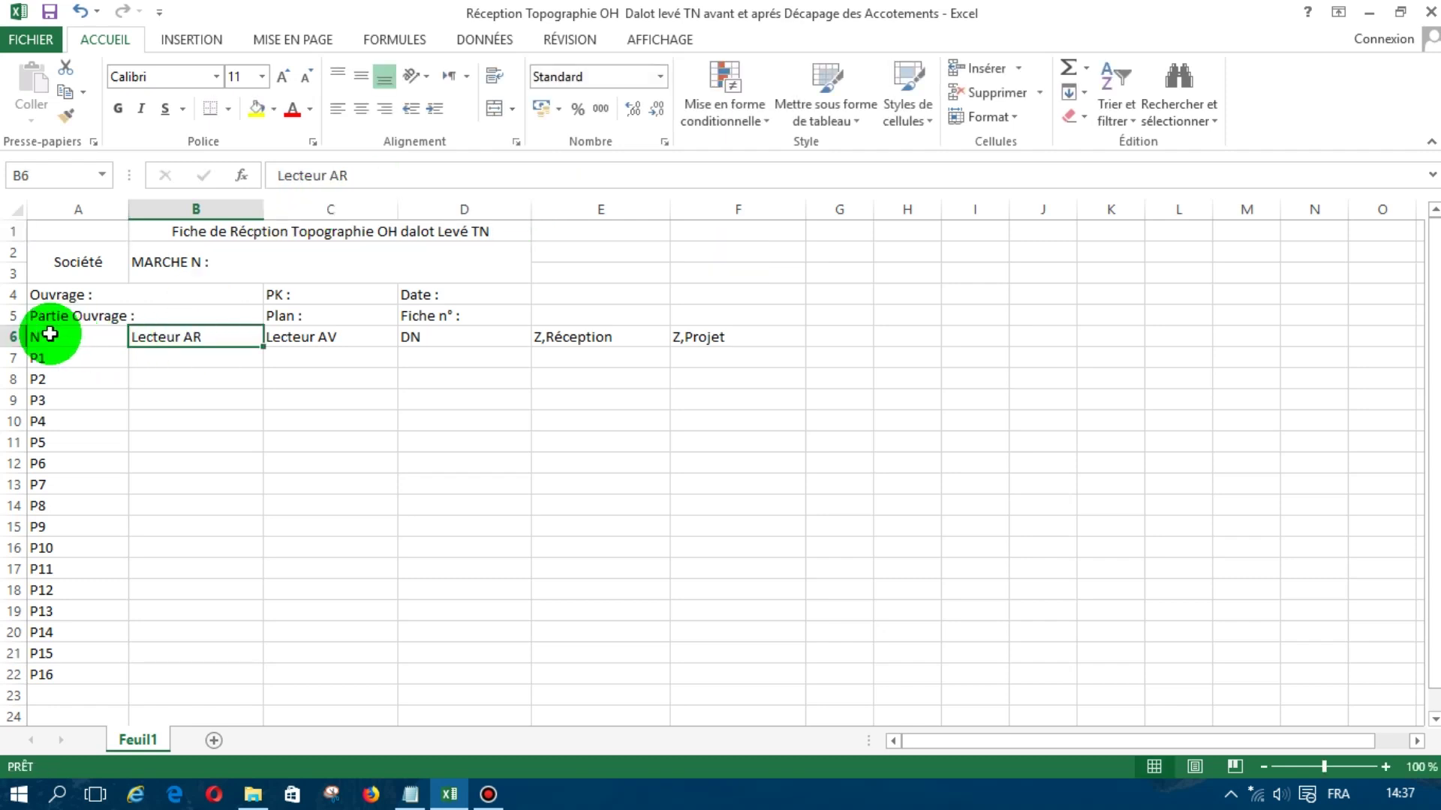
Apply all borders to the levels table in cells A6:F24
{"action": "mouse_move", "coordinate": [43, 334]}
{"action": "left_mouse_down"}
{"action": "mouse_move", "coordinate": [428, 431]}
{"action": "mouse_move", "coordinate": [714, 598]}
{"action": "mouse_move", "coordinate": [735, 722]}
{"action": "left_mouse_up"}
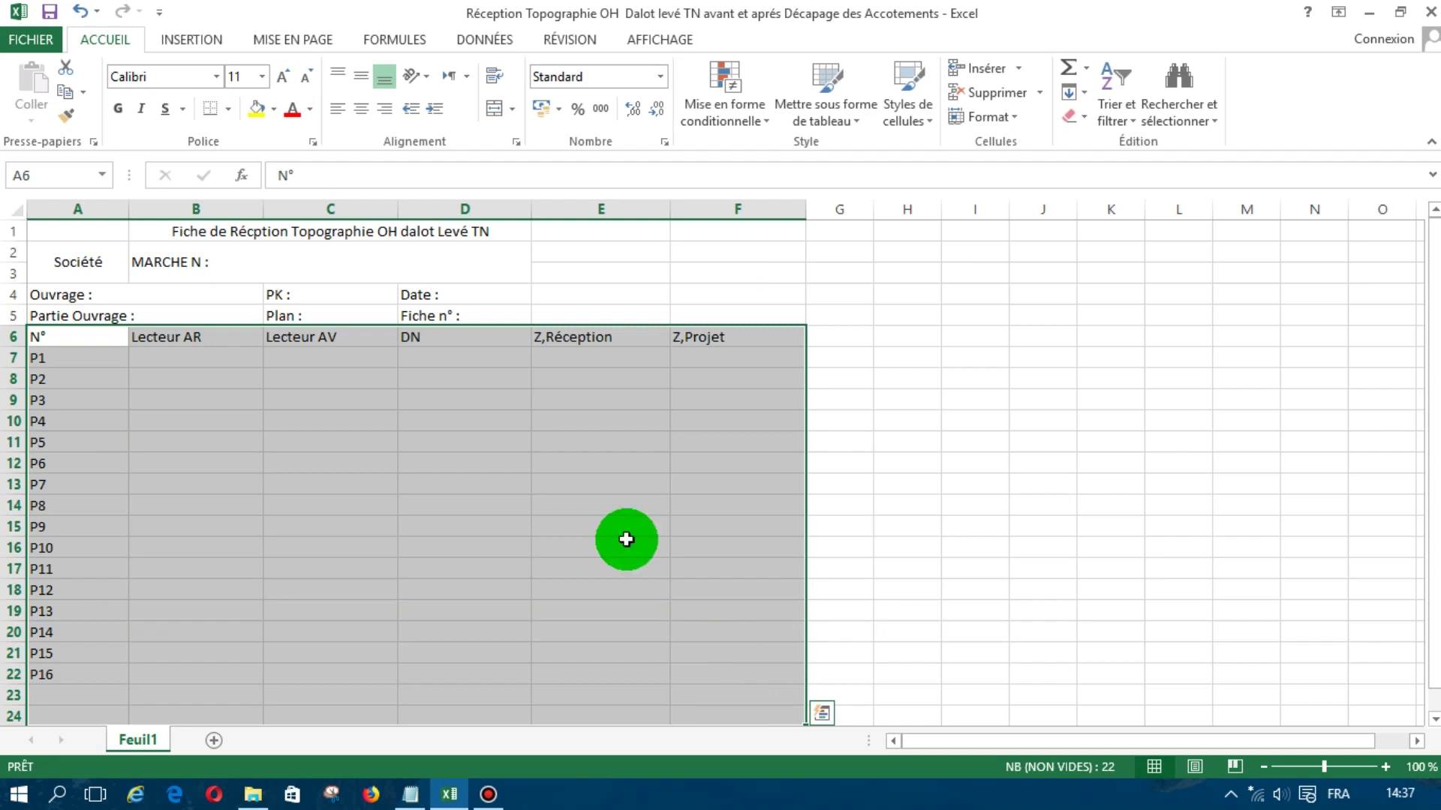
{"action": "left_click", "coordinate": [229, 109]}
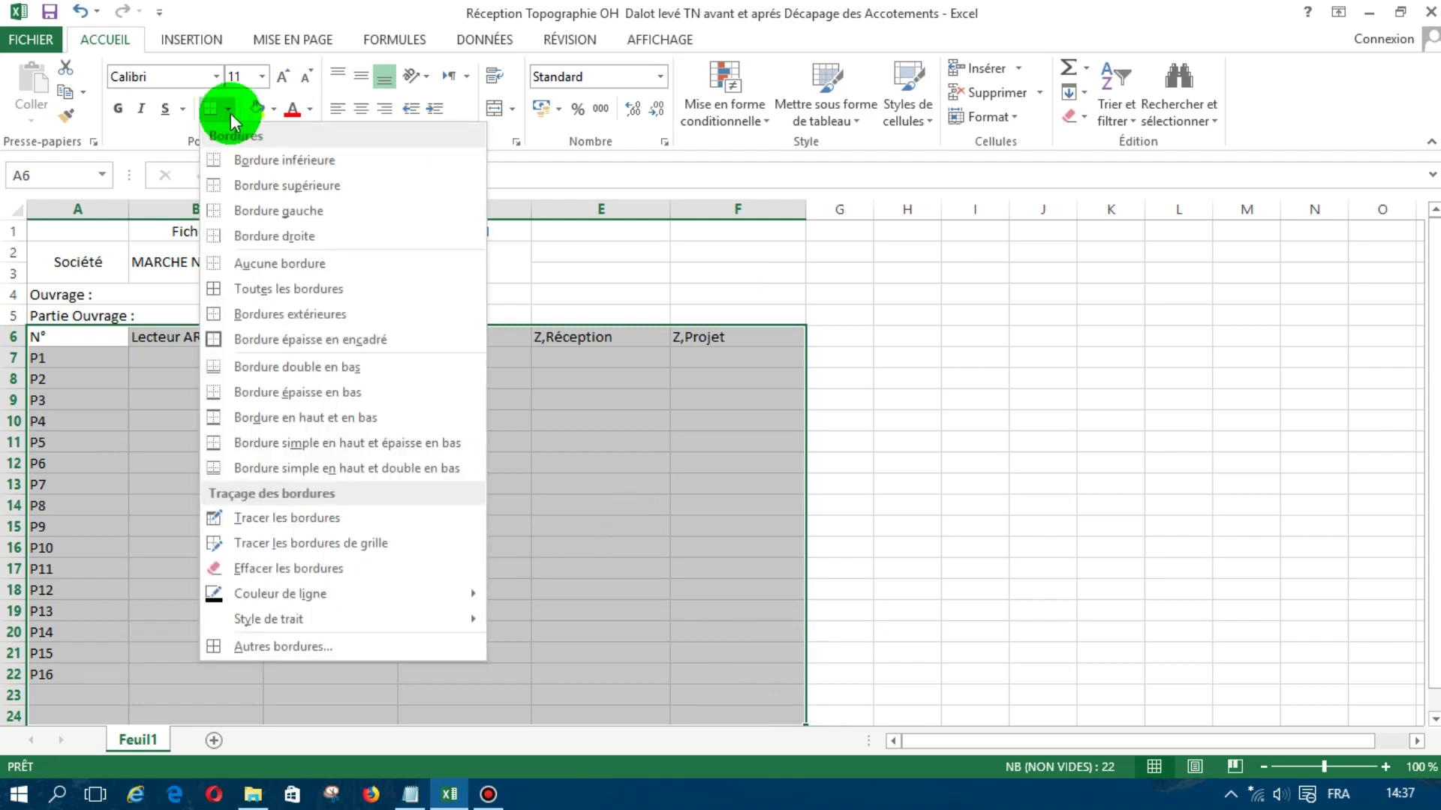
{"action": "left_click", "coordinate": [290, 289]}
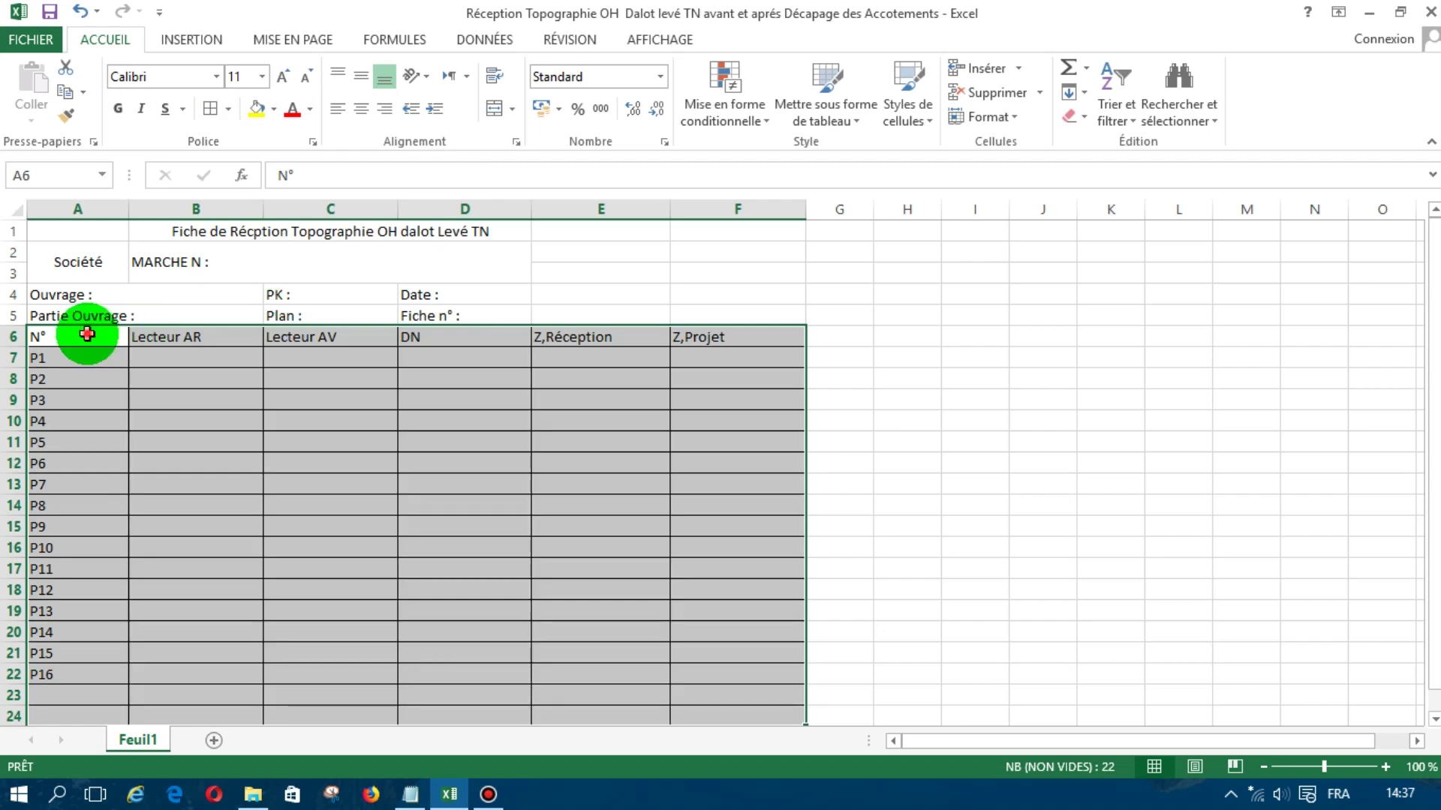
Center horizontally and bold the point number column in cells A6:A24
{"action": "left_click_drag", "start_coordinate": [87, 336], "coordinate": [104, 627]}
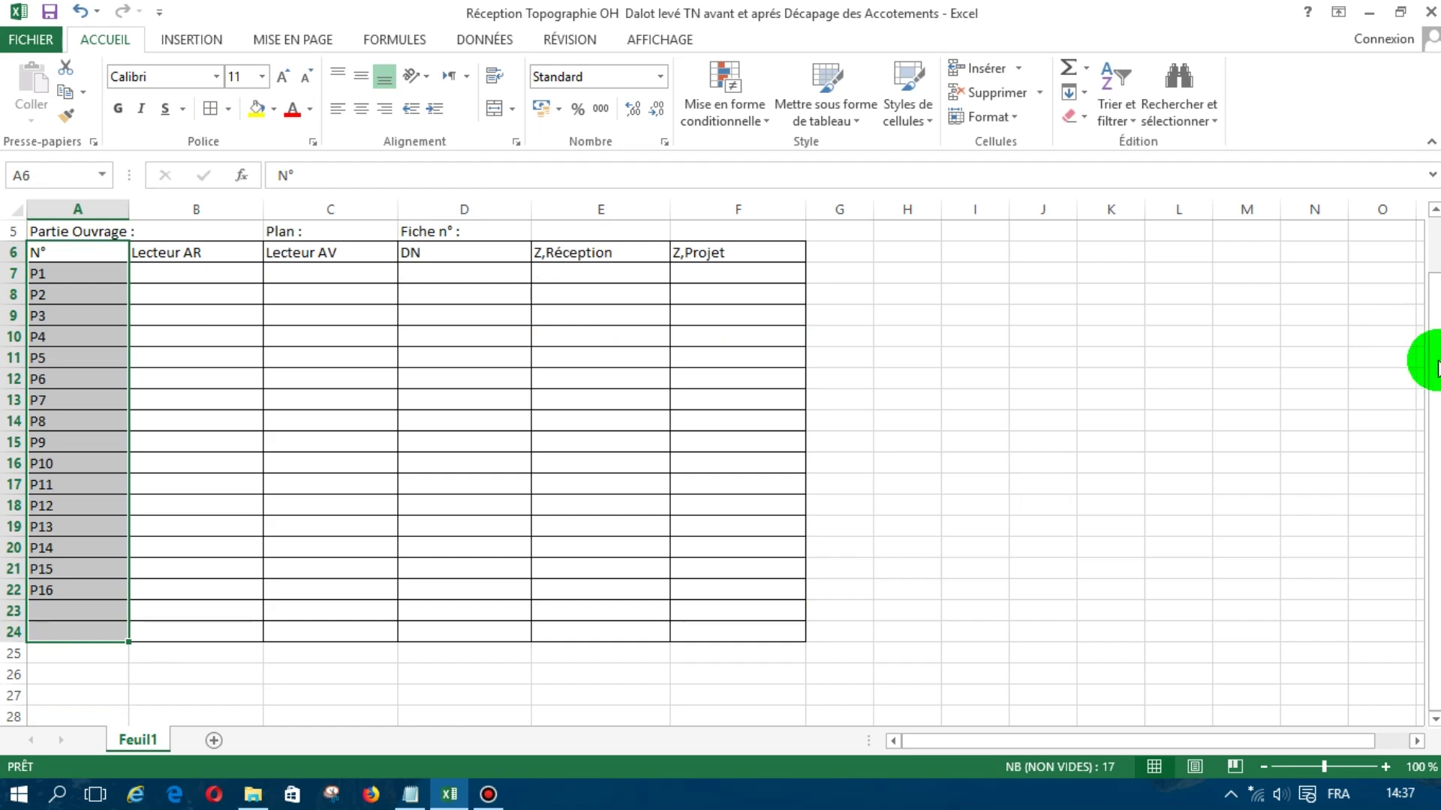
{"action": "left_click_drag", "start_coordinate": [1431, 352], "coordinate": [1431, 337]}
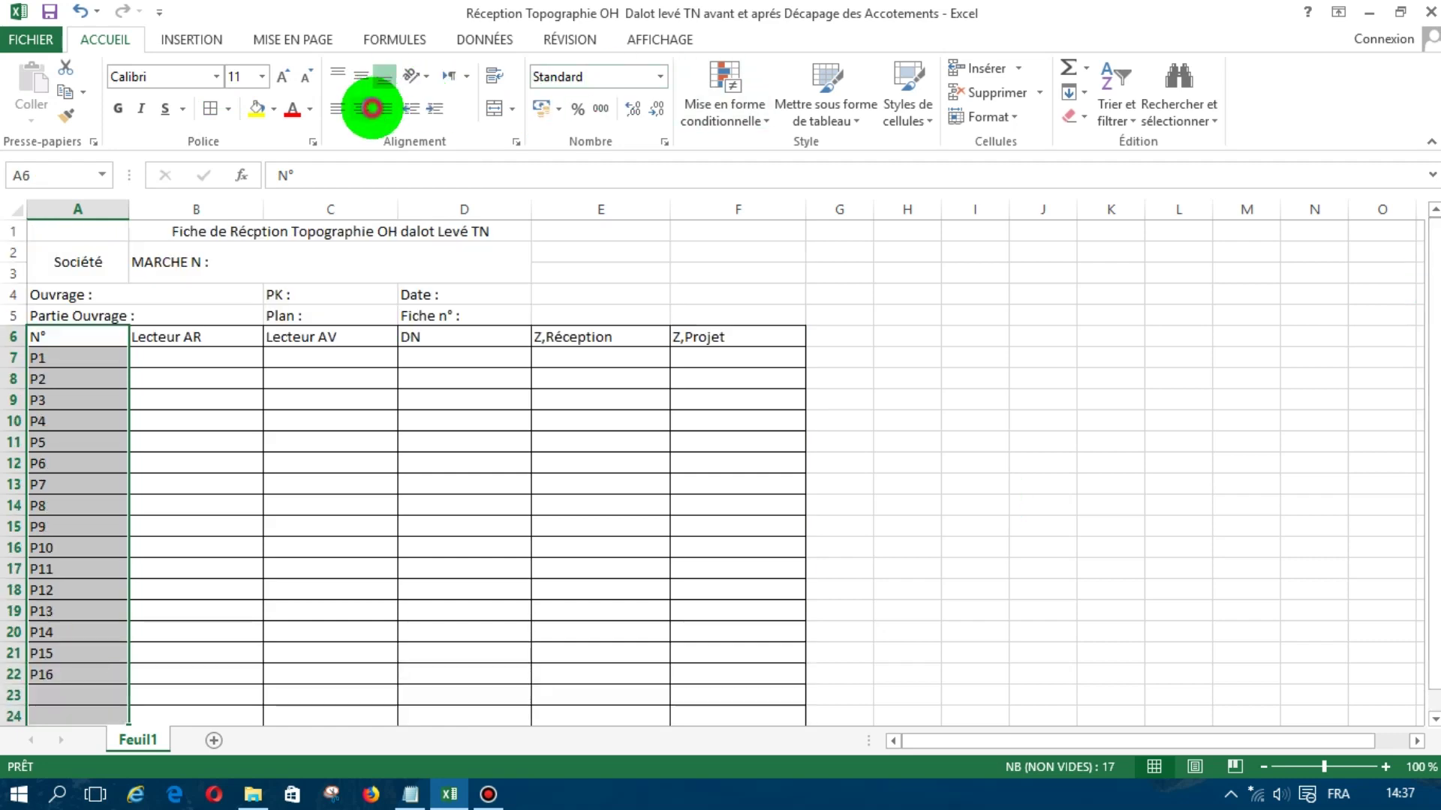
{"action": "left_click", "coordinate": [368, 110]}
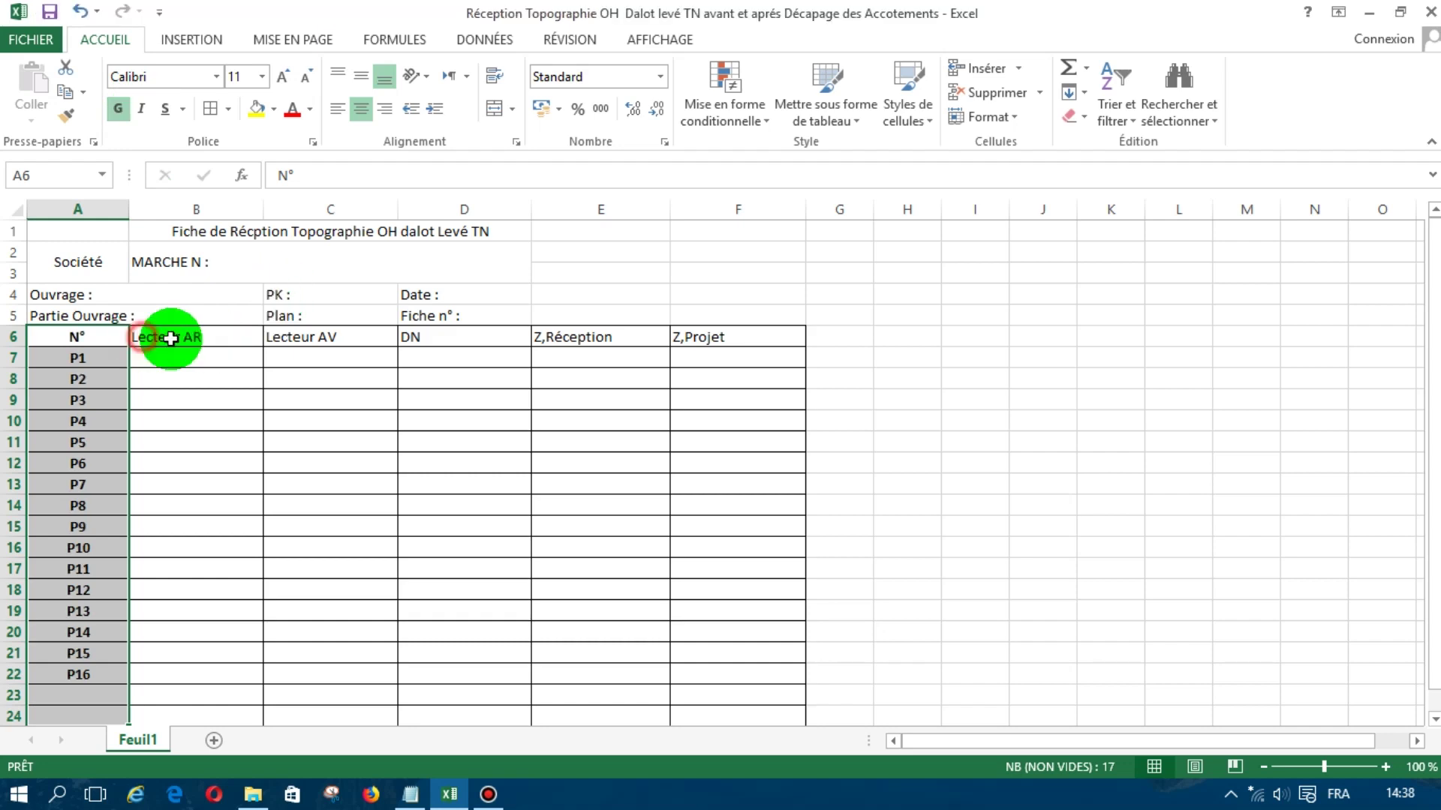
Center and bold the table column headers from Lecteur AR to Z,Projet in cells B6:F6
{"action": "left_click_drag", "start_coordinate": [171, 338], "coordinate": [724, 337]}
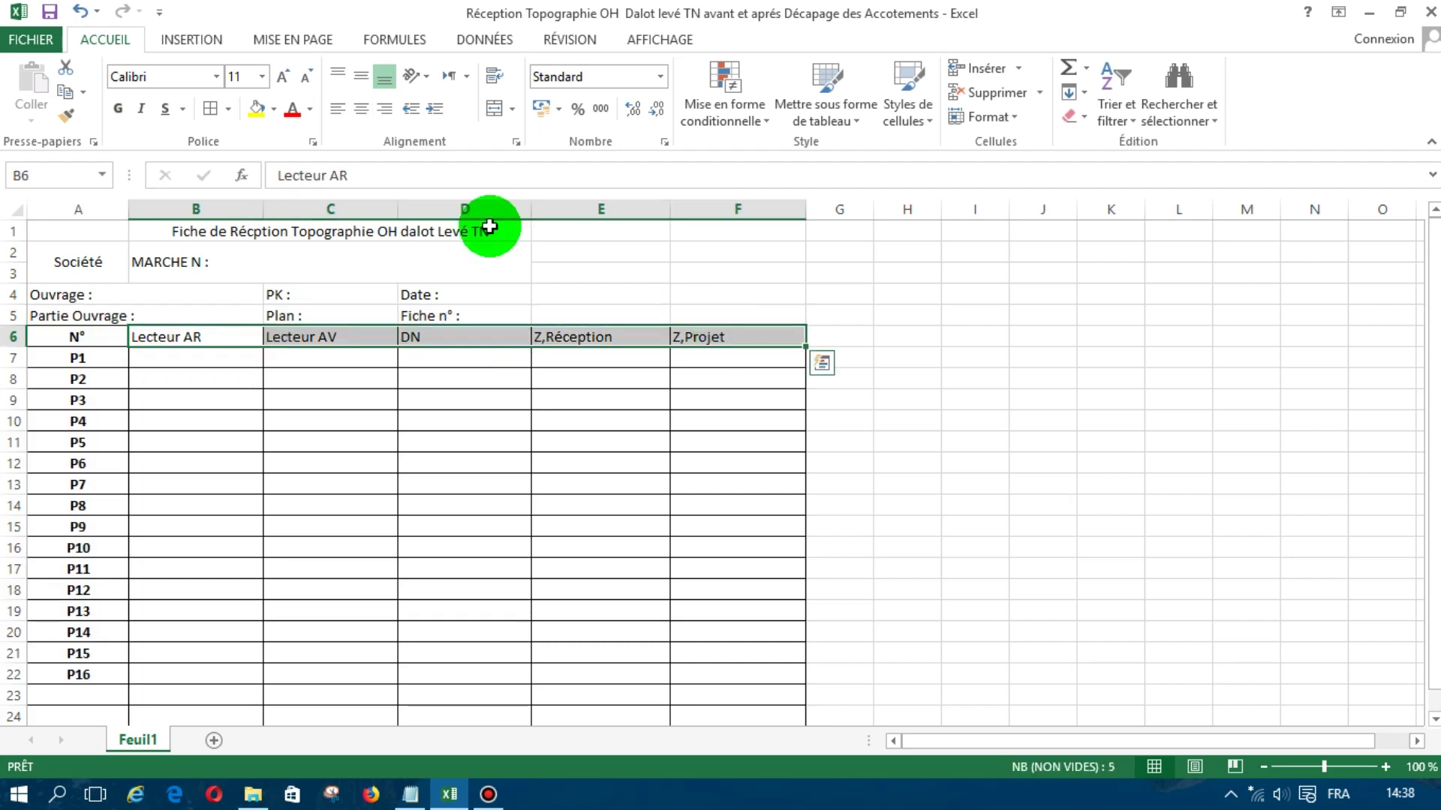
{"action": "left_click", "coordinate": [352, 114]}
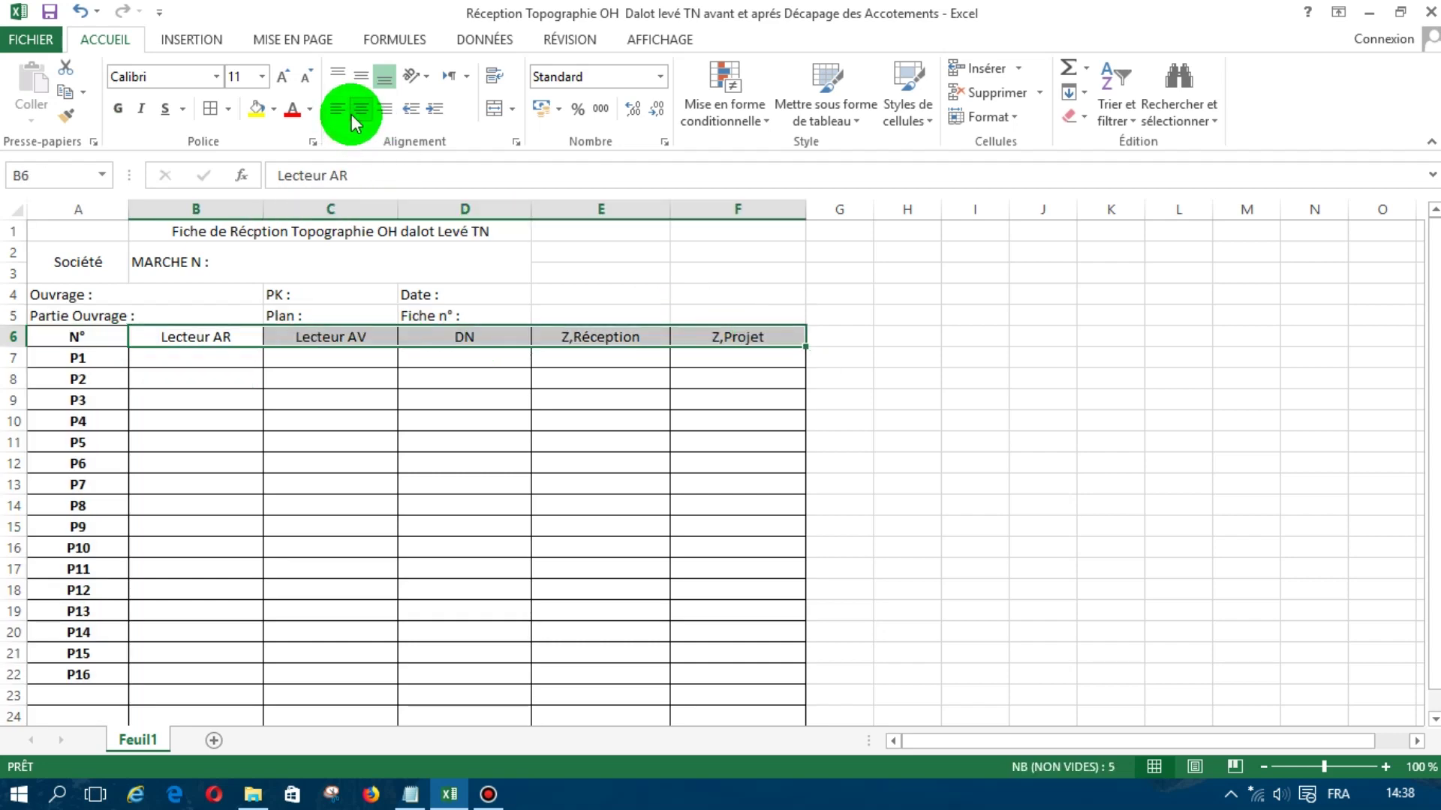
{"action": "left_click", "coordinate": [116, 111]}
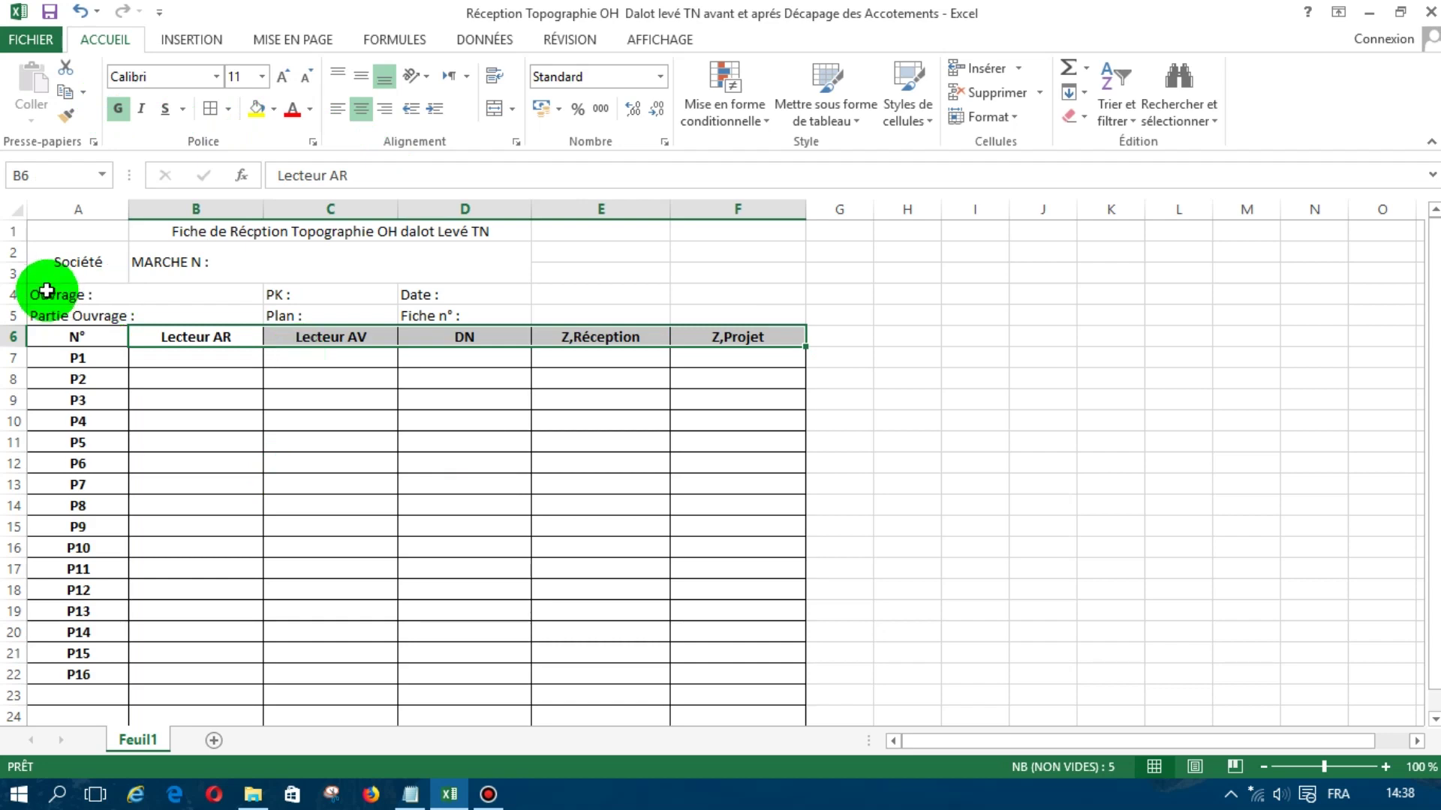
Make the project labels in cells A4:F5 bold, from Ouvrage to Fiche n°
{"action": "left_click_drag", "start_coordinate": [106, 289], "coordinate": [749, 318]}
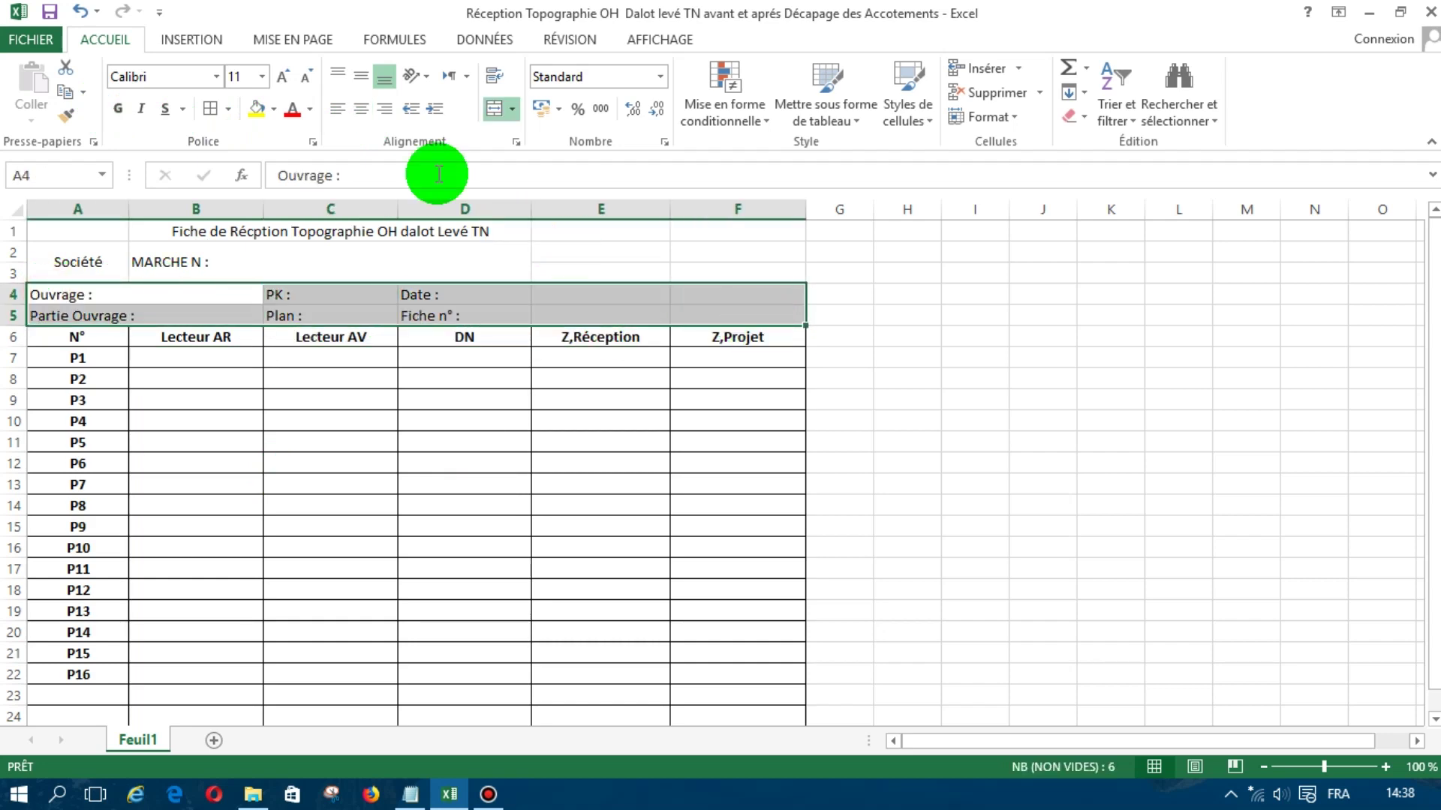
{"action": "left_click", "coordinate": [118, 110]}
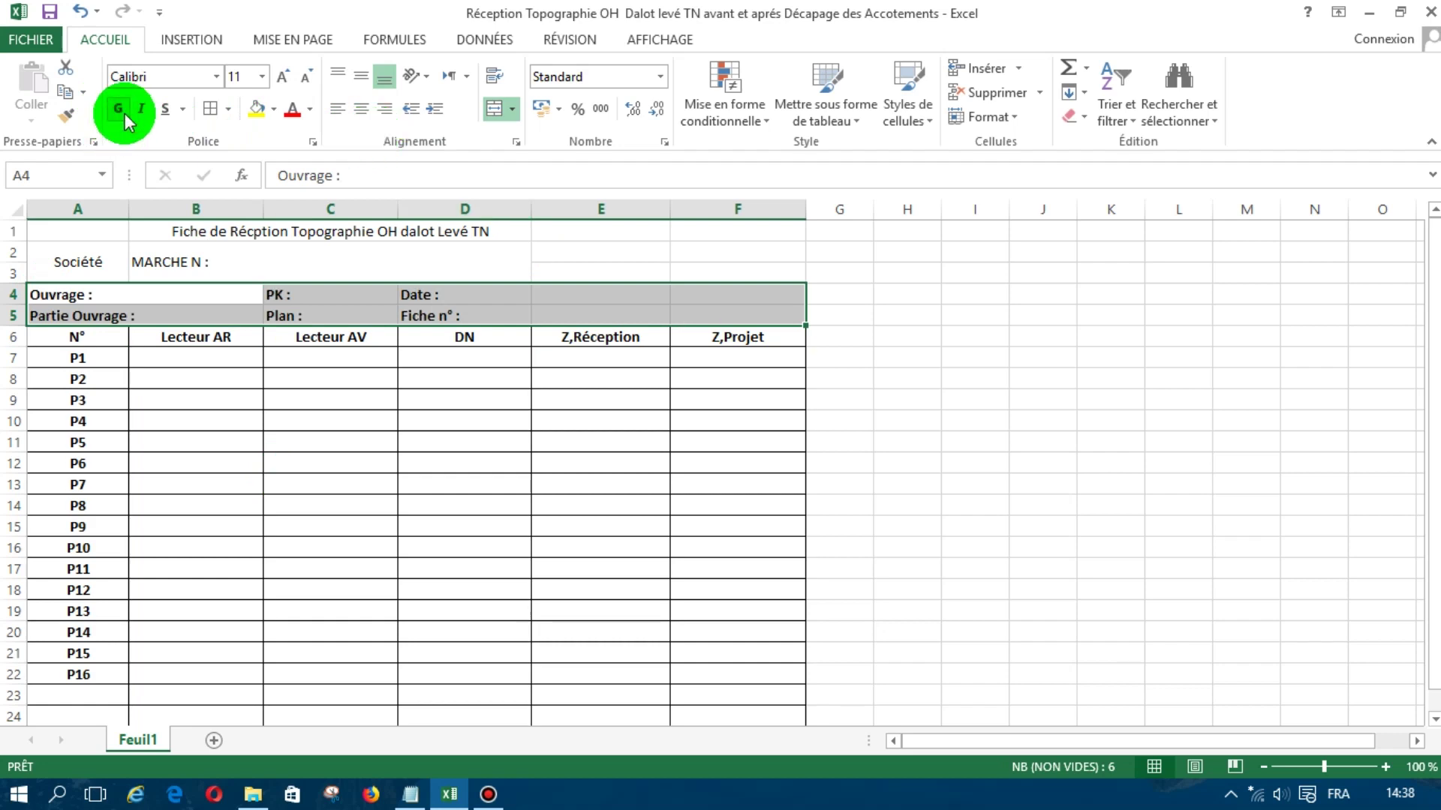
{"action": "left_click", "coordinate": [44, 259]}
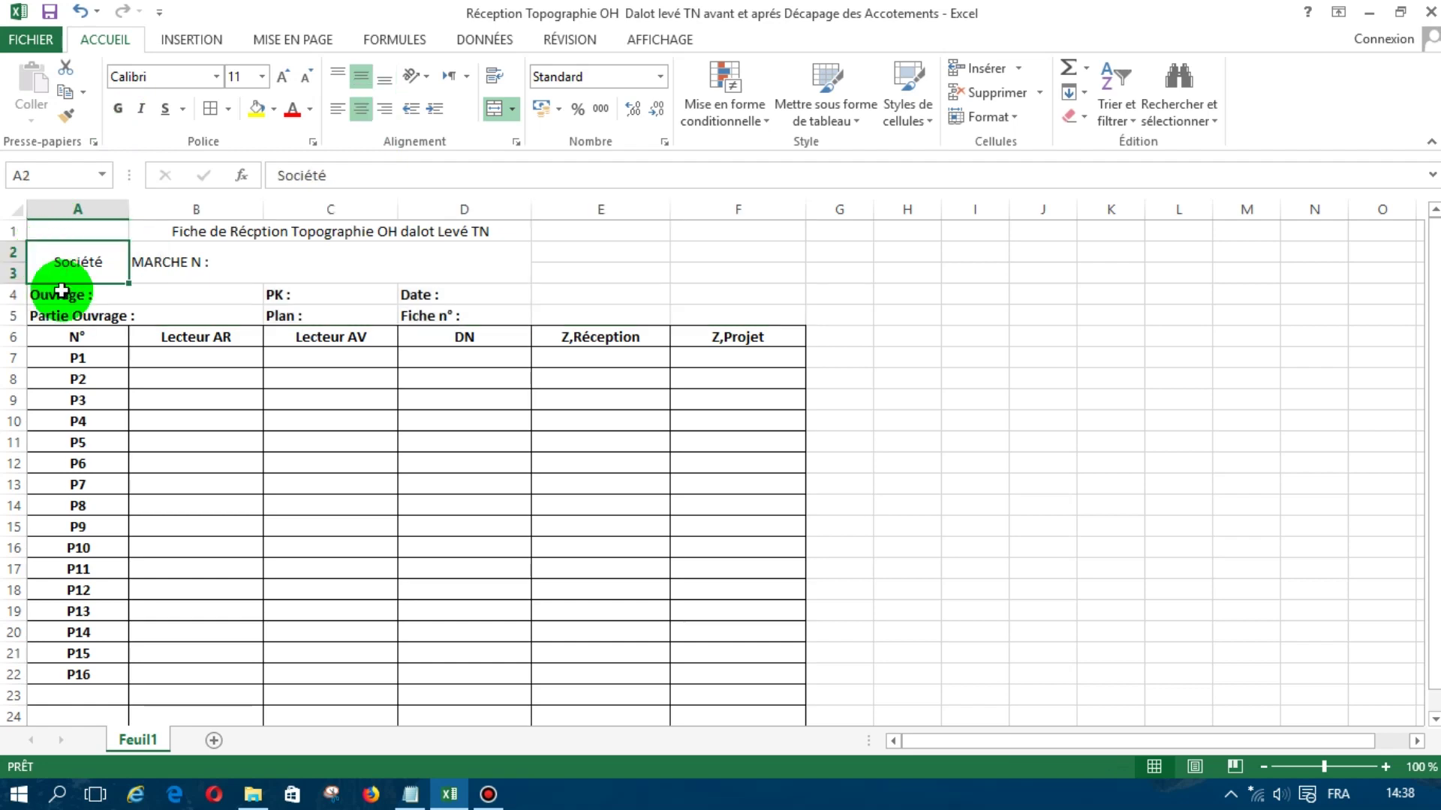
Apply all borders to the project label cells A4:F5, the Société and MARCHE N : cells A2:D3, and the title cell B1:D1
{"action": "left_click_drag", "start_coordinate": [119, 293], "coordinate": [726, 312]}
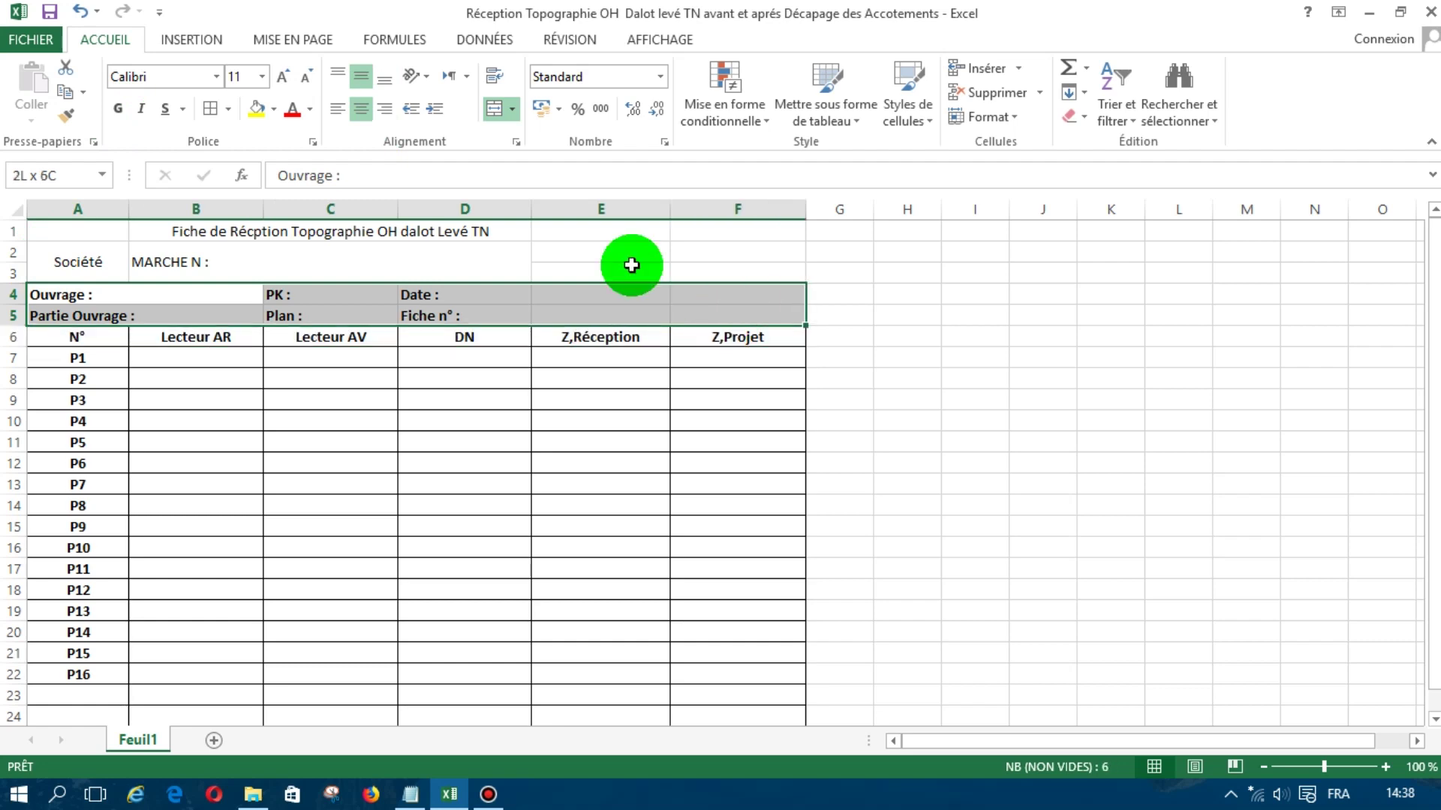
{"action": "left_click", "coordinate": [219, 109]}
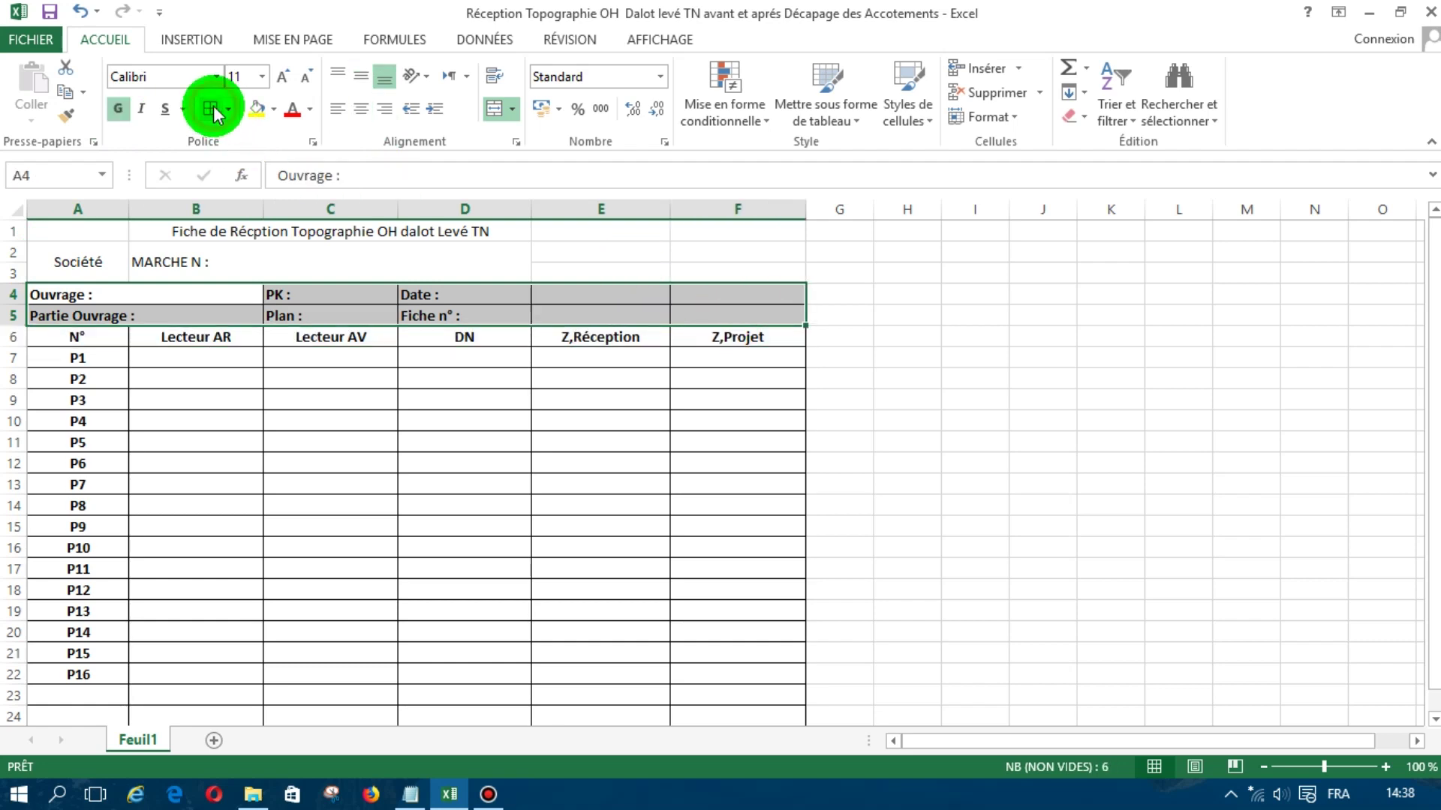
{"action": "left_click_drag", "start_coordinate": [55, 247], "coordinate": [197, 263]}
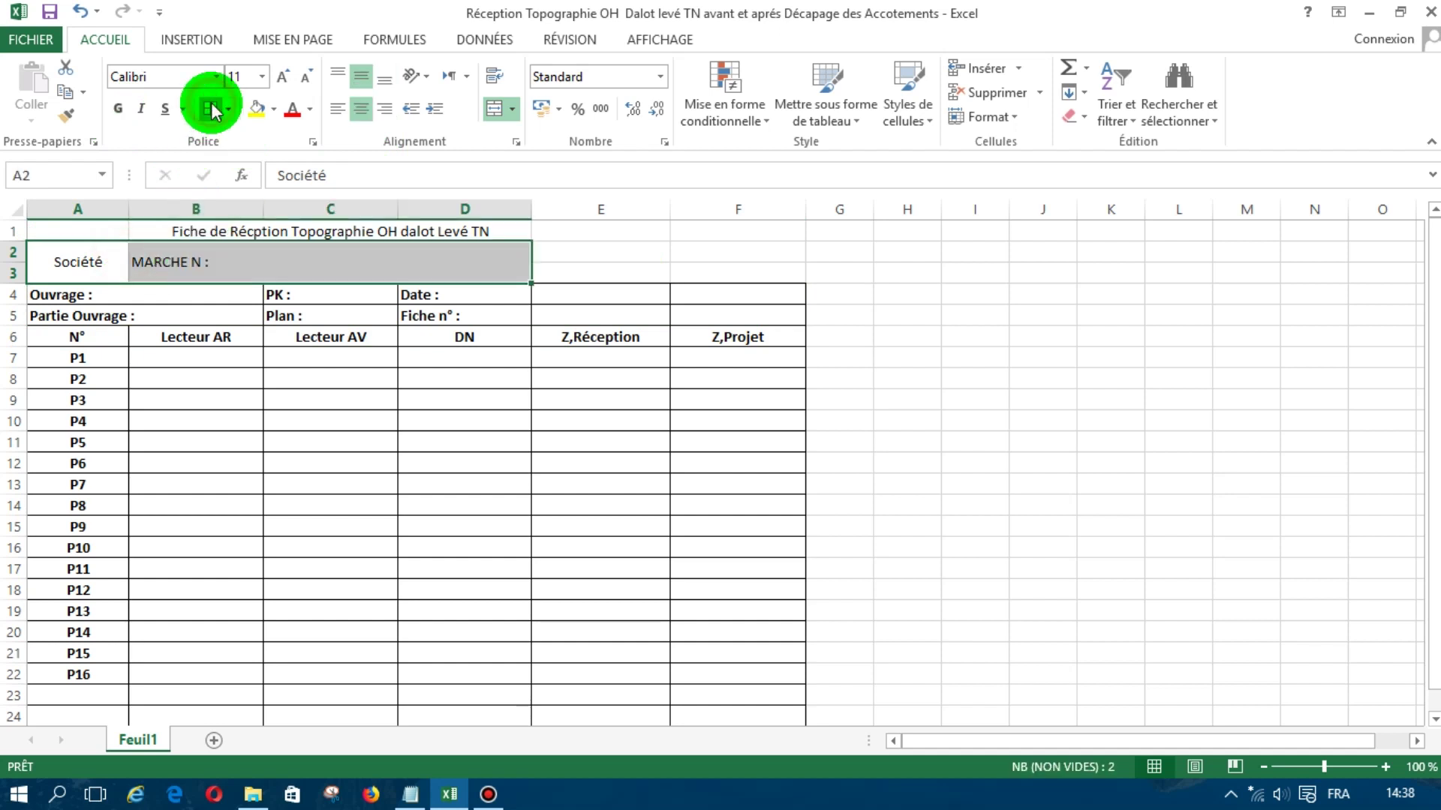
{"action": "left_click", "coordinate": [479, 373]}
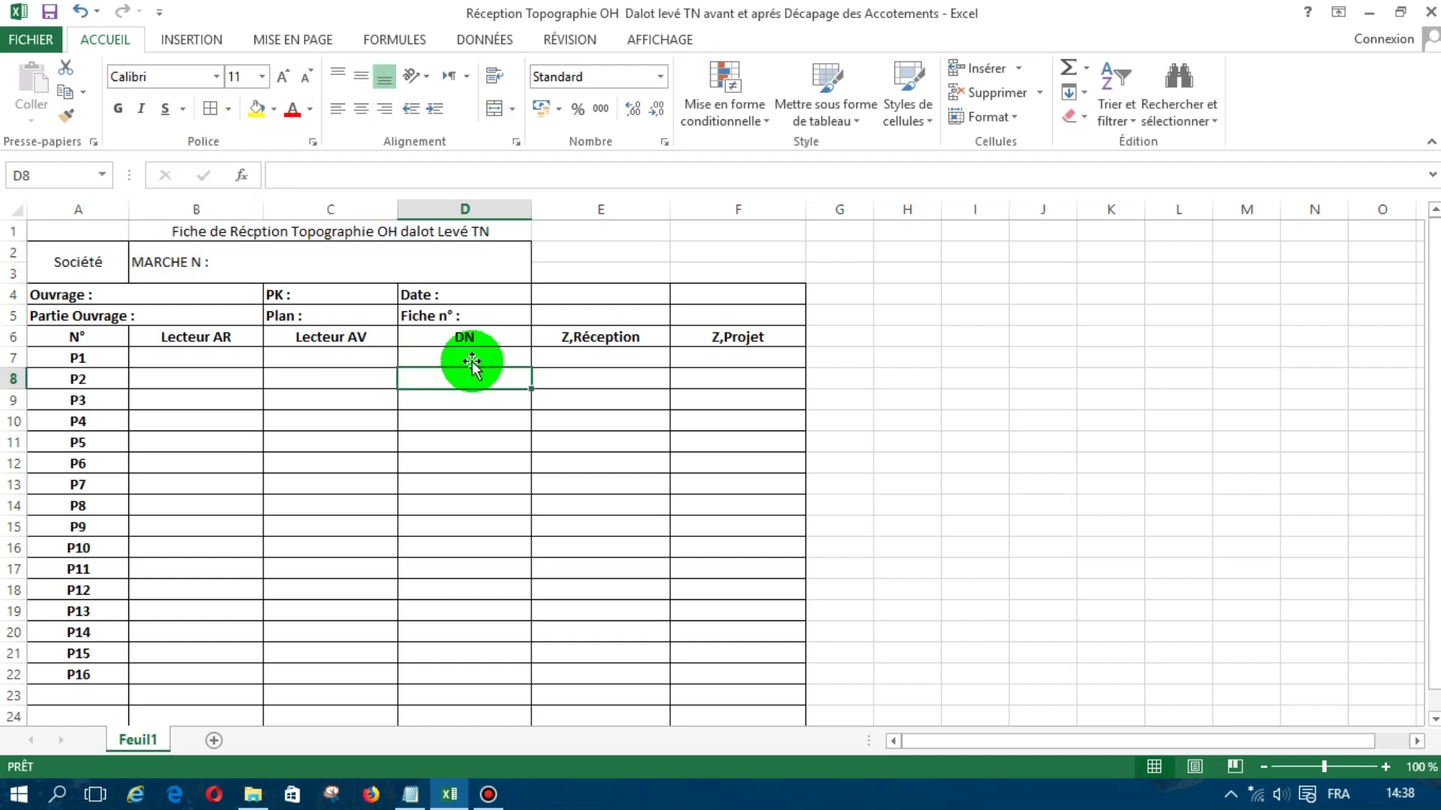
{"action": "left_click", "coordinate": [215, 235]}
{"action": "left_click", "coordinate": [211, 112]}
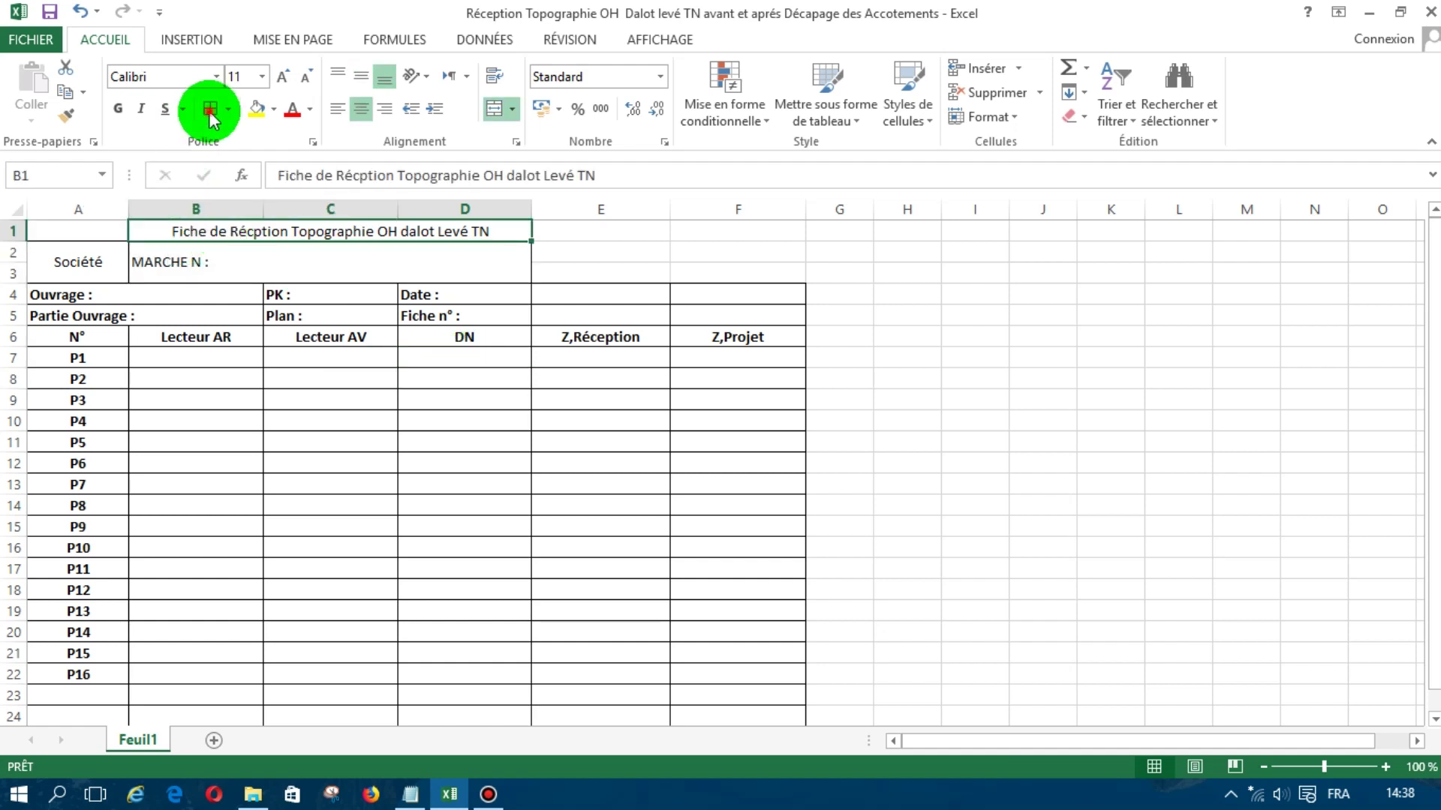
{"action": "left_click", "coordinate": [450, 316]}
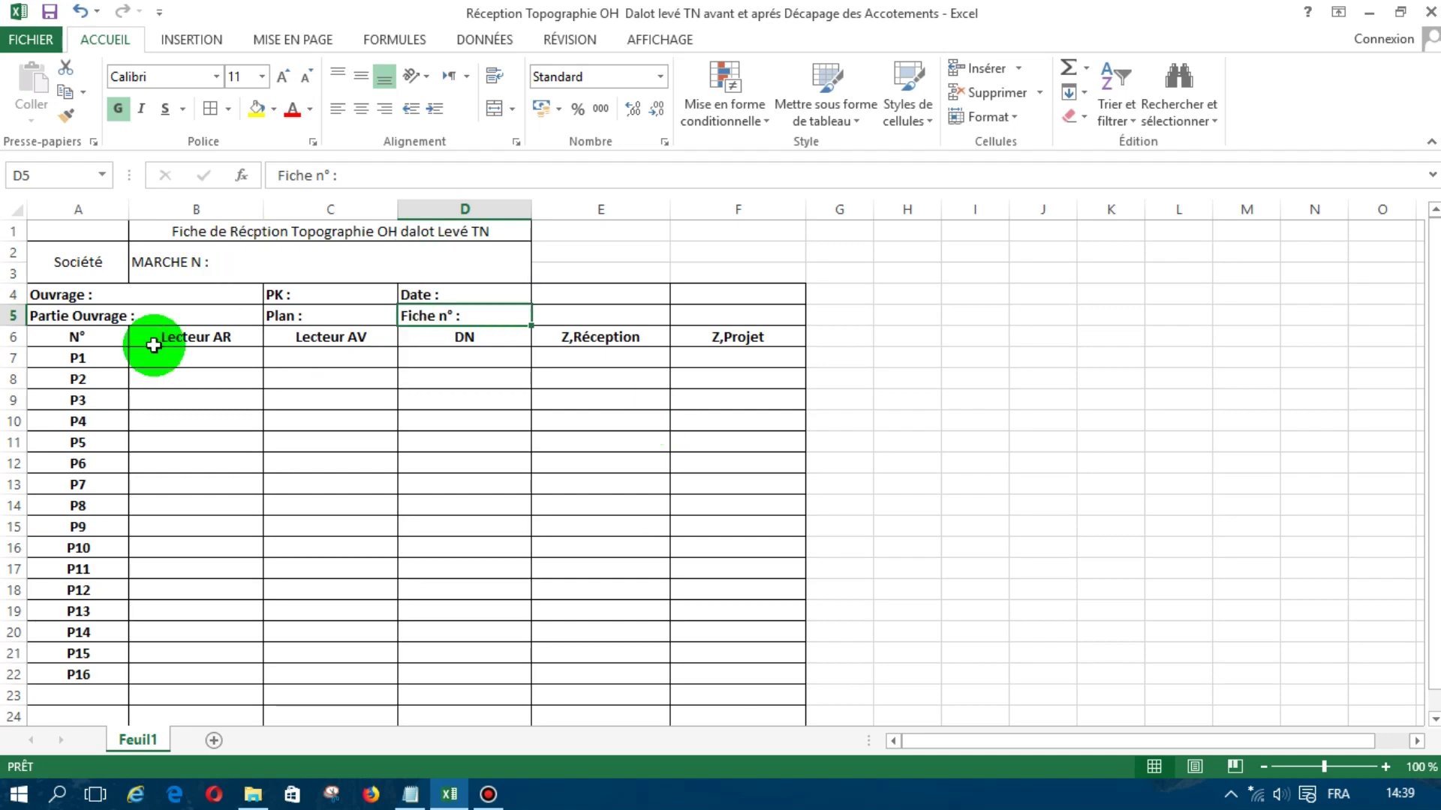
Make the sheet title in B1:D1 bold and set its font size to 12
{"action": "left_click", "coordinate": [263, 235]}
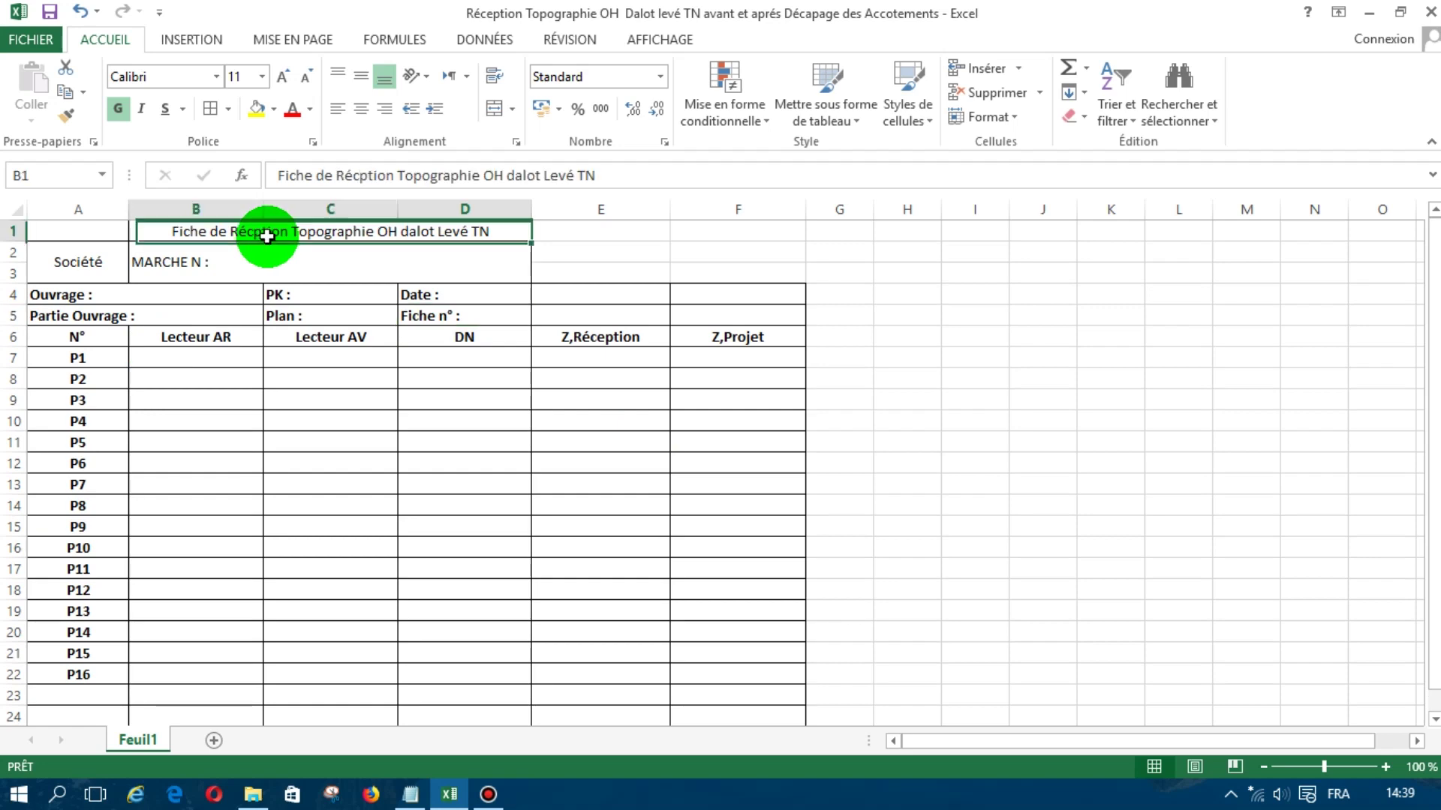
{"action": "left_click", "coordinate": [119, 109]}
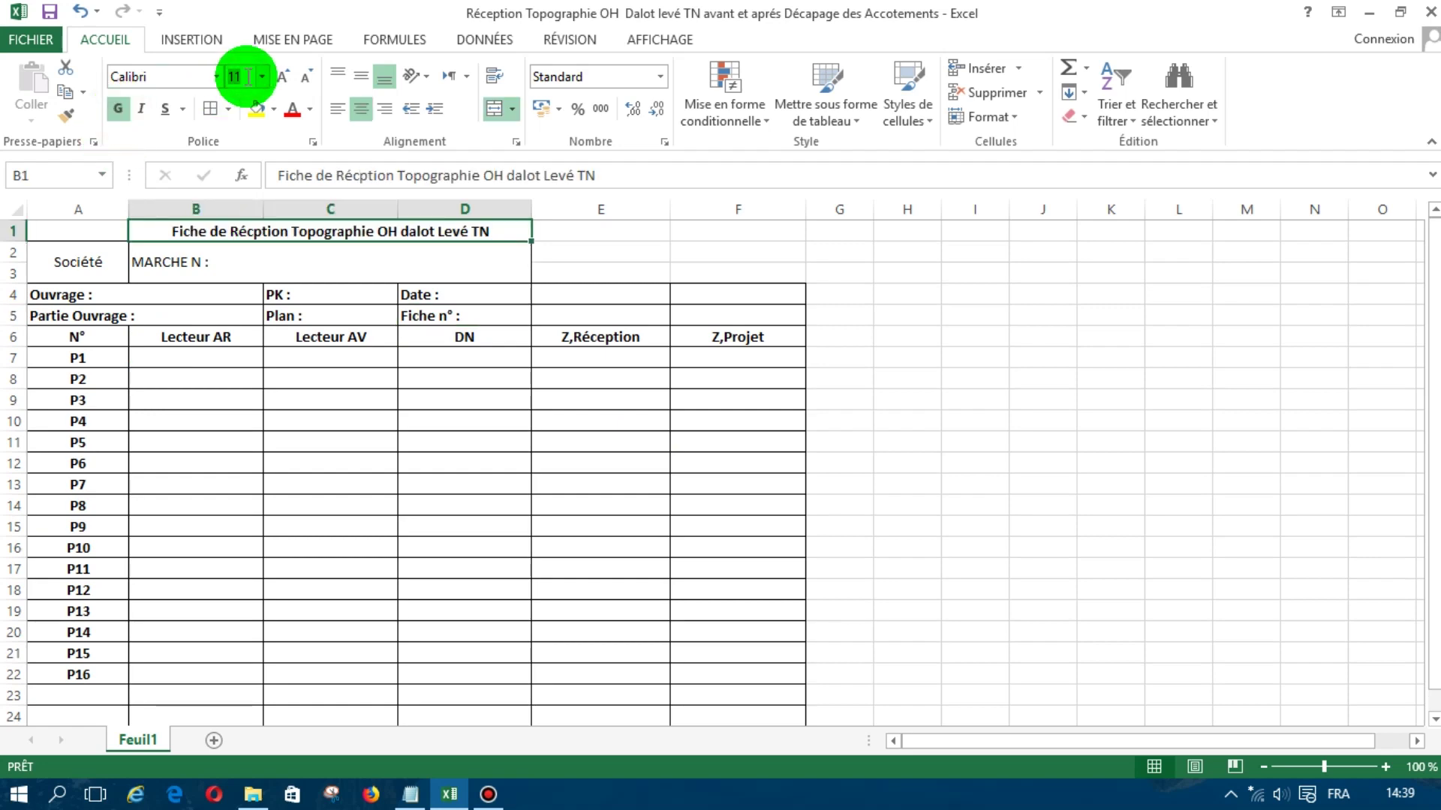
{"action": "key", "text": "Return"}
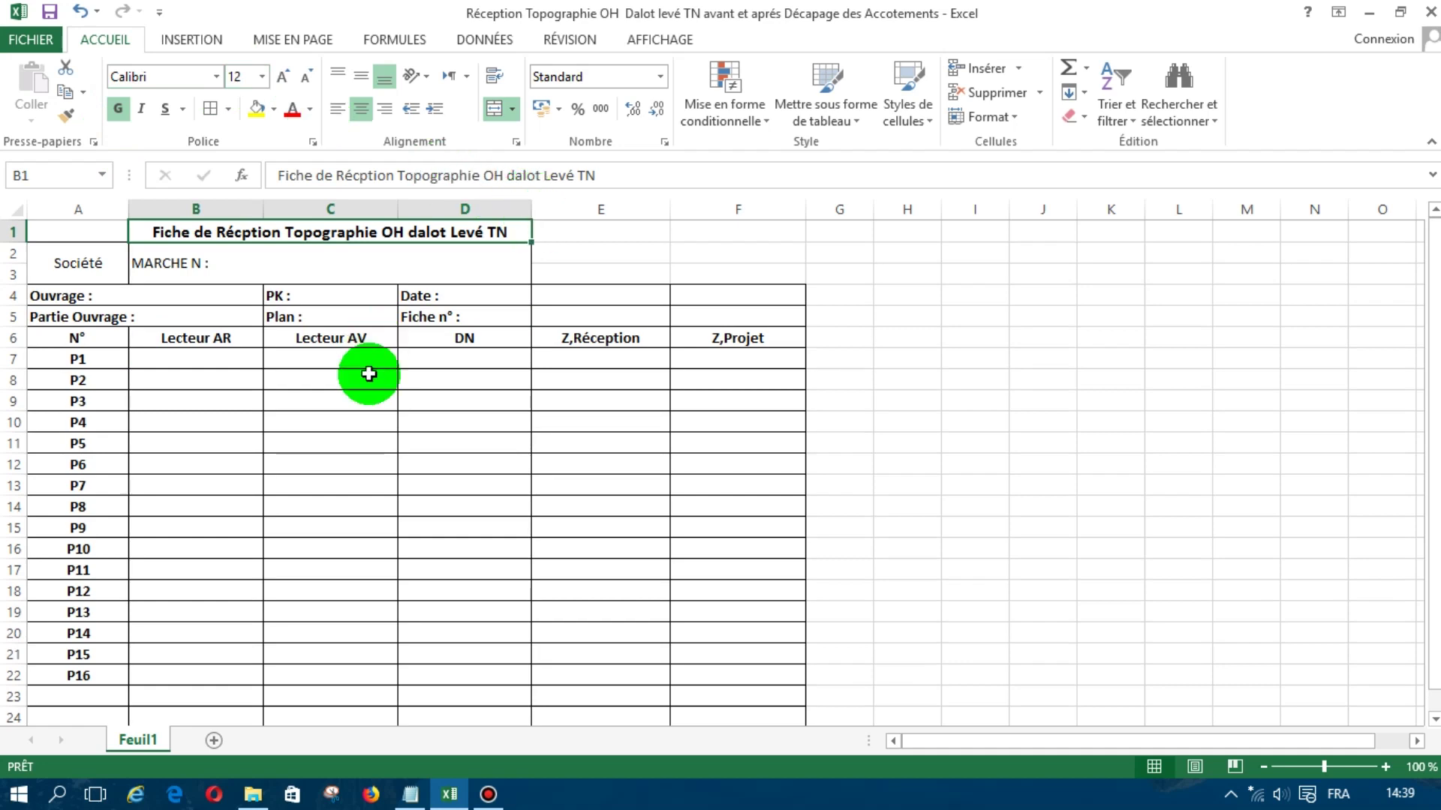
{"action": "left_click", "coordinate": [393, 446]}
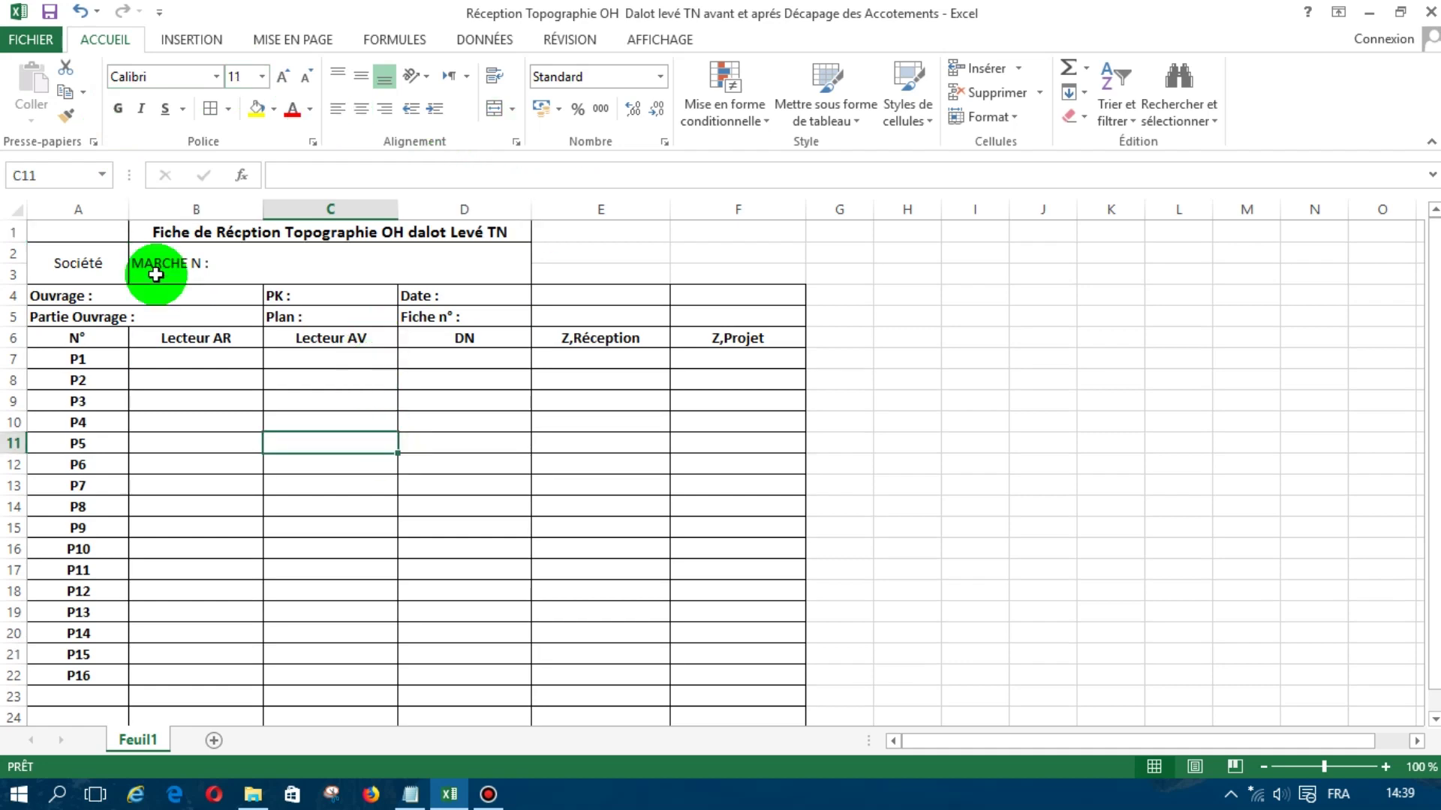
Make the MARCHE N : and Société labels bold
{"action": "left_click", "coordinate": [155, 271]}
{"action": "left_click", "coordinate": [117, 112]}
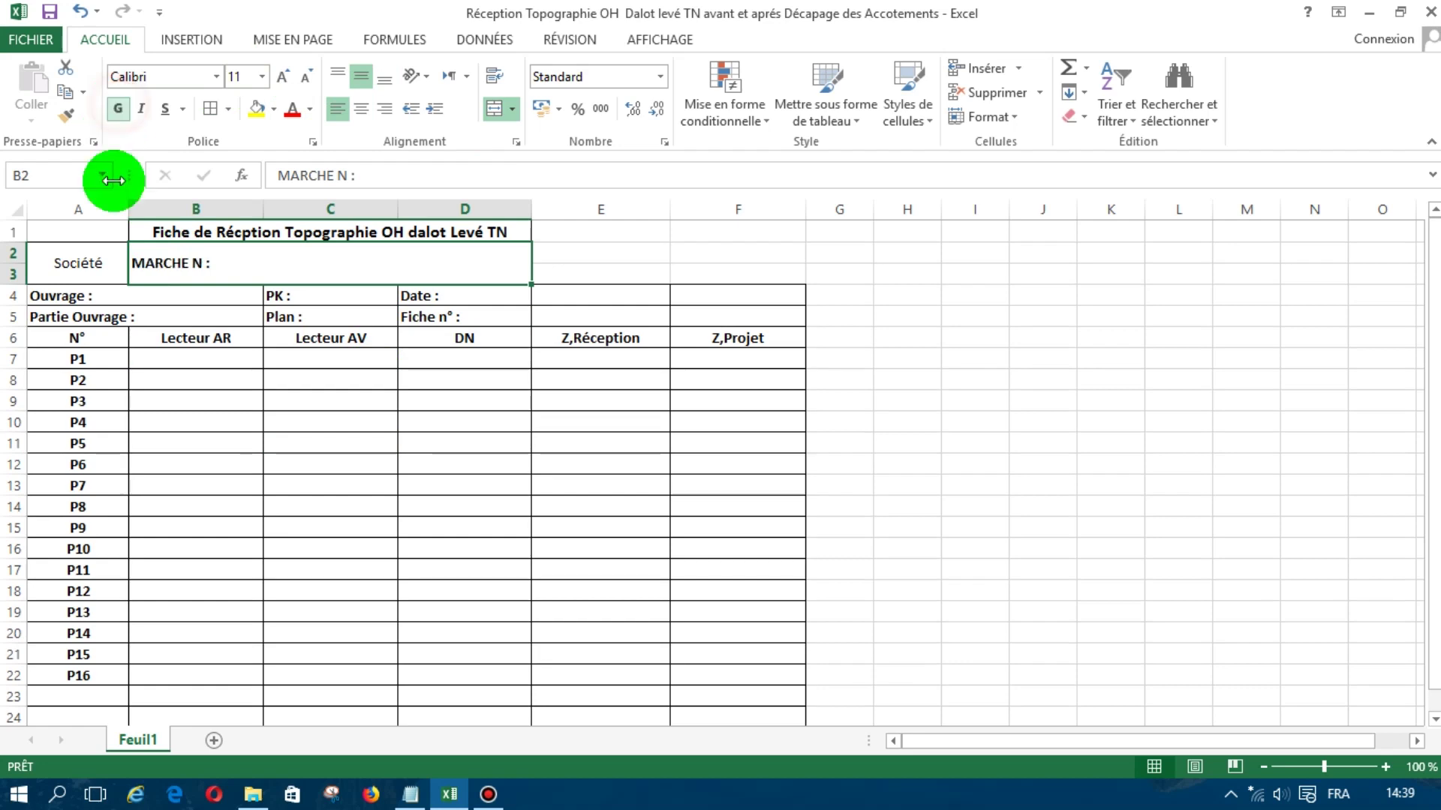
{"action": "left_click", "coordinate": [76, 263]}
{"action": "left_click", "coordinate": [118, 107]}
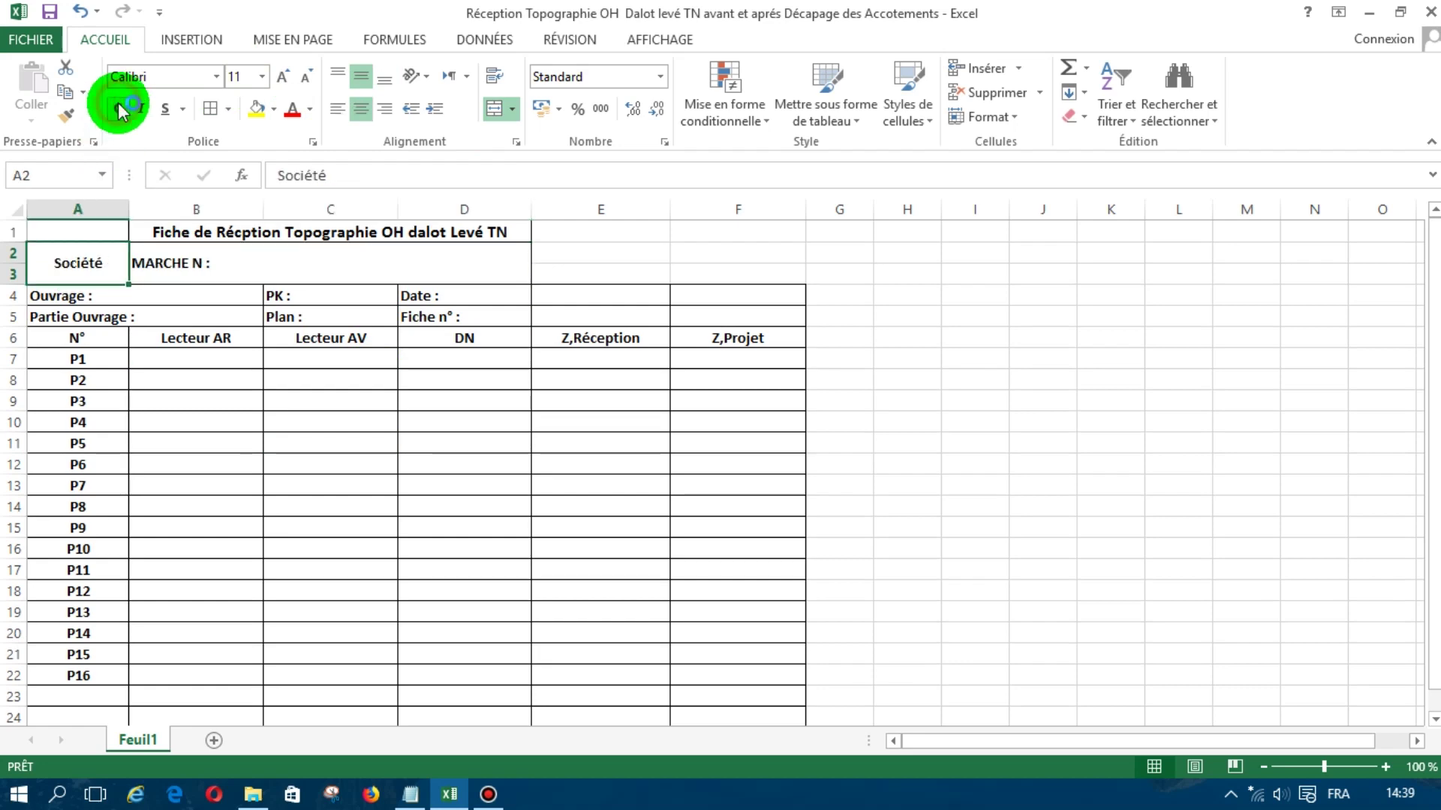